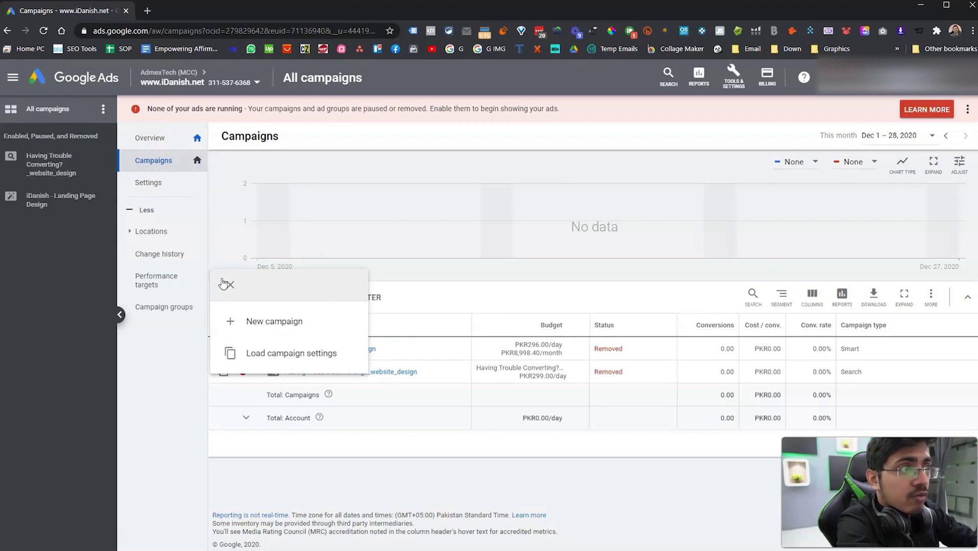
# Start a new campaign without a goal's guidance and choose Search as the campaign type
pyautogui.click(222, 283)
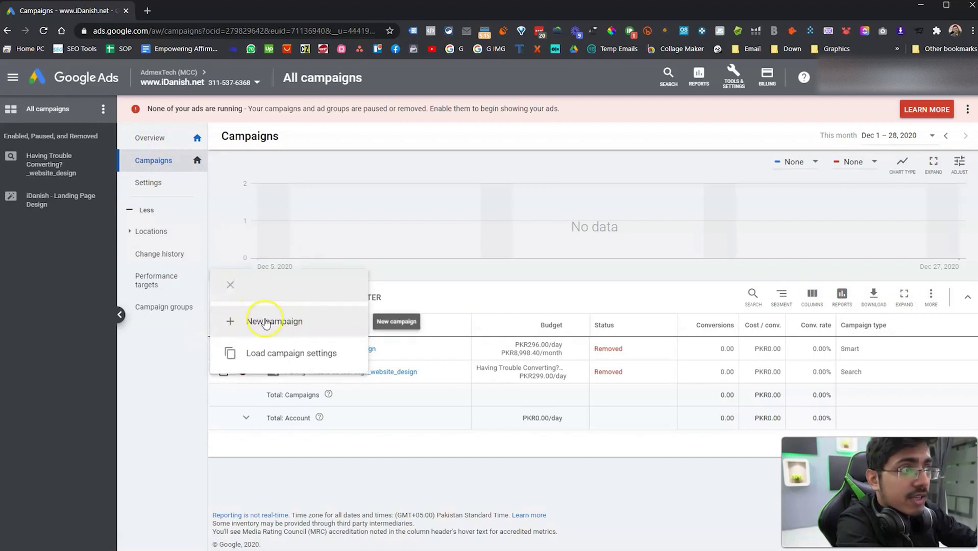
pyautogui.click(265, 322)
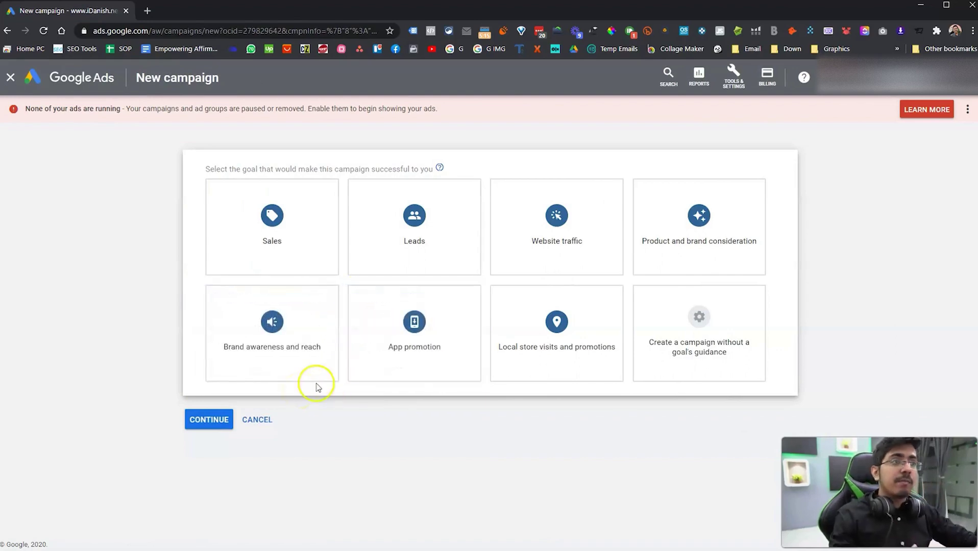
pyautogui.click(720, 346)
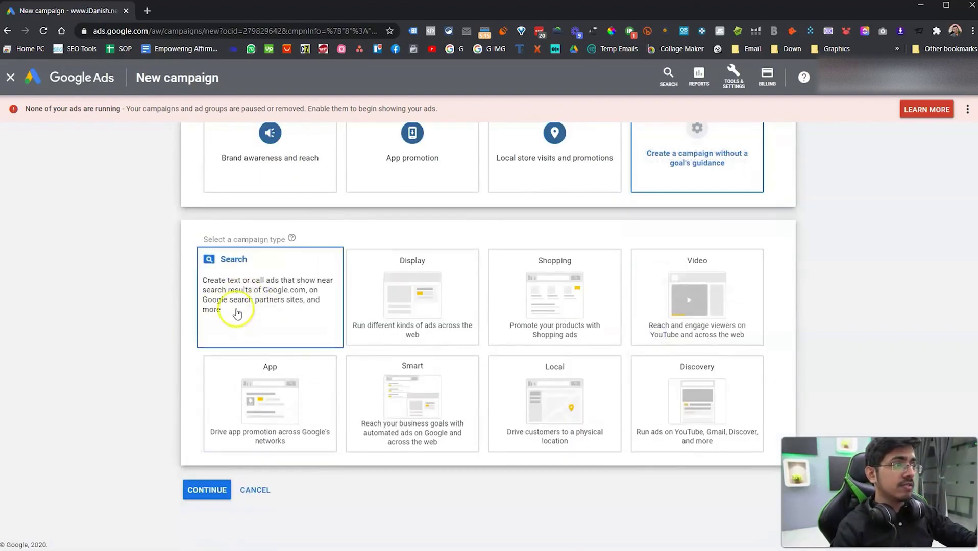
pyautogui.click(227, 311)
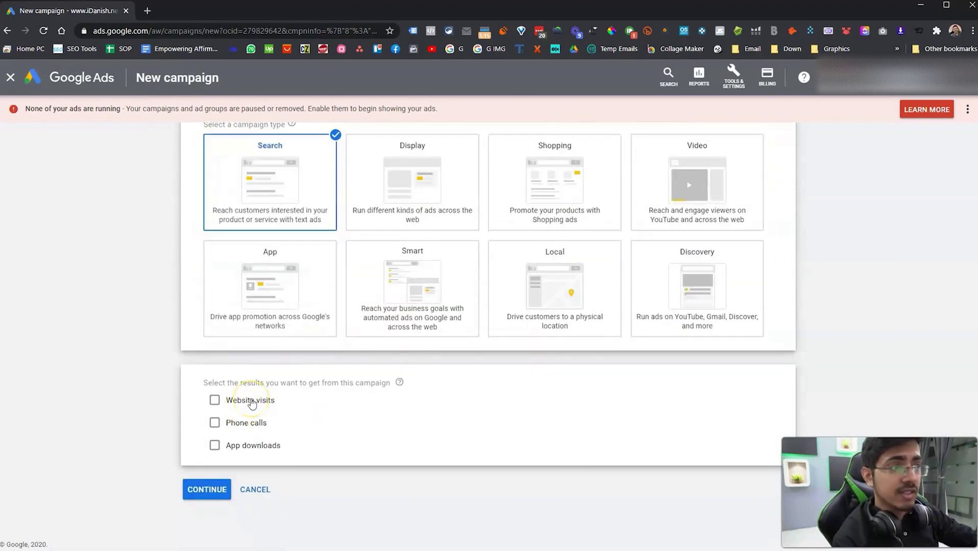
# Change the campaign goal to Sales
pyautogui.scroll(4, 498, 375)
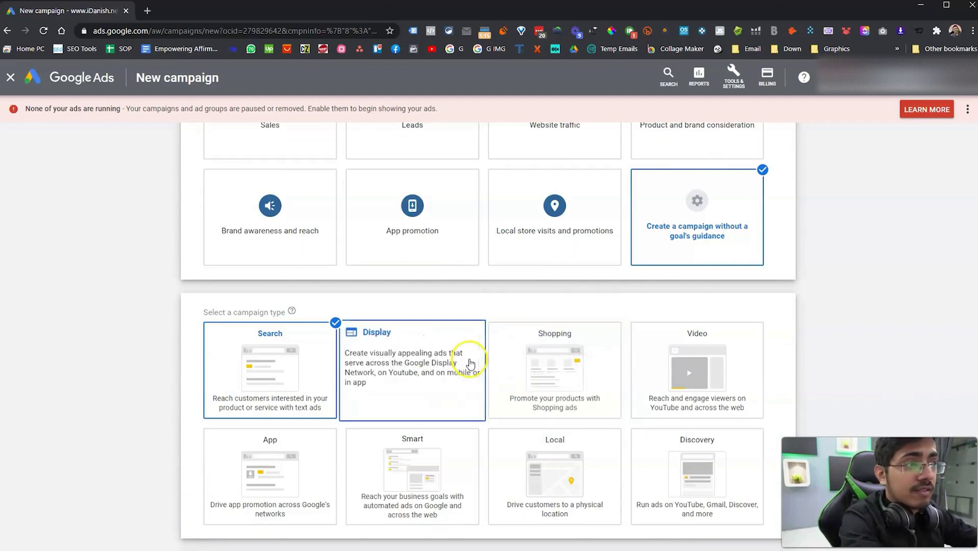
pyautogui.scroll(2, 284, 366)
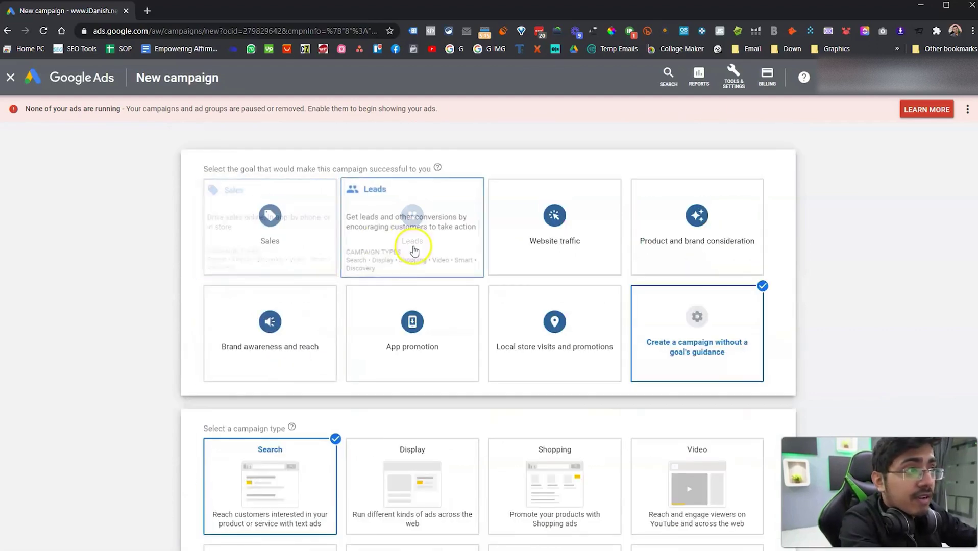
pyautogui.scroll(-4, 353, 270)
pyautogui.scroll(4, 286, 286)
pyautogui.click(246, 232)
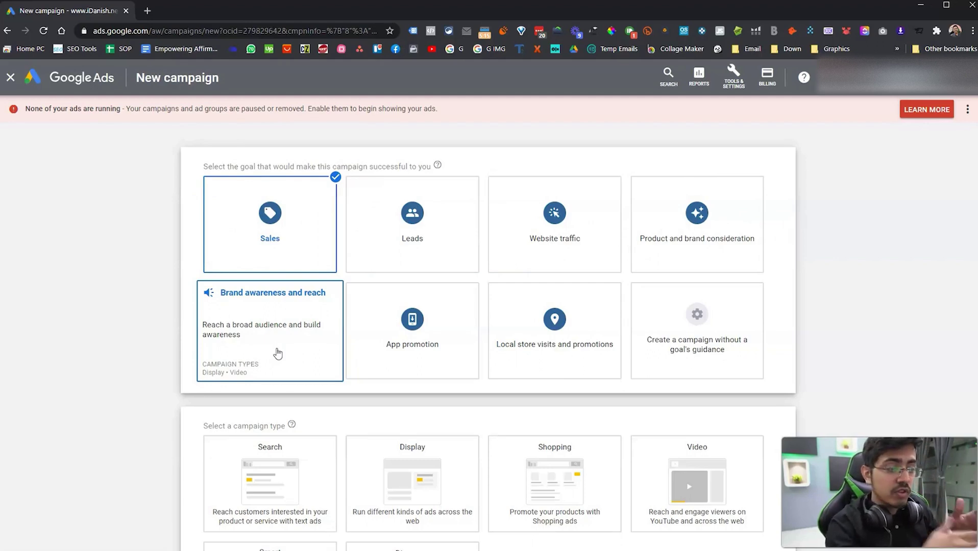
pyautogui.click(467, 342)
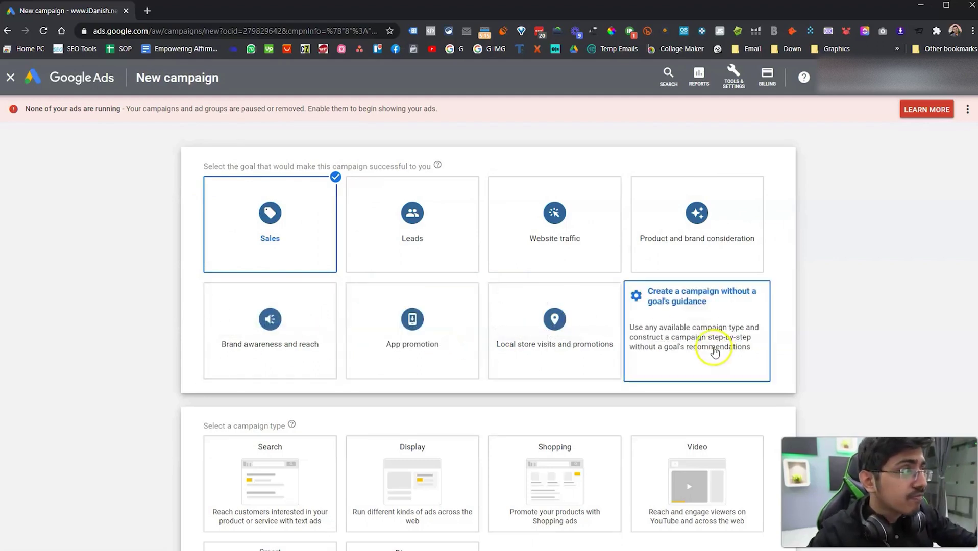
# Switch back to creating the campaign without a goal's guidance and choose the Search type again
pyautogui.click(720, 334)
pyautogui.scroll(3, 714, 231)
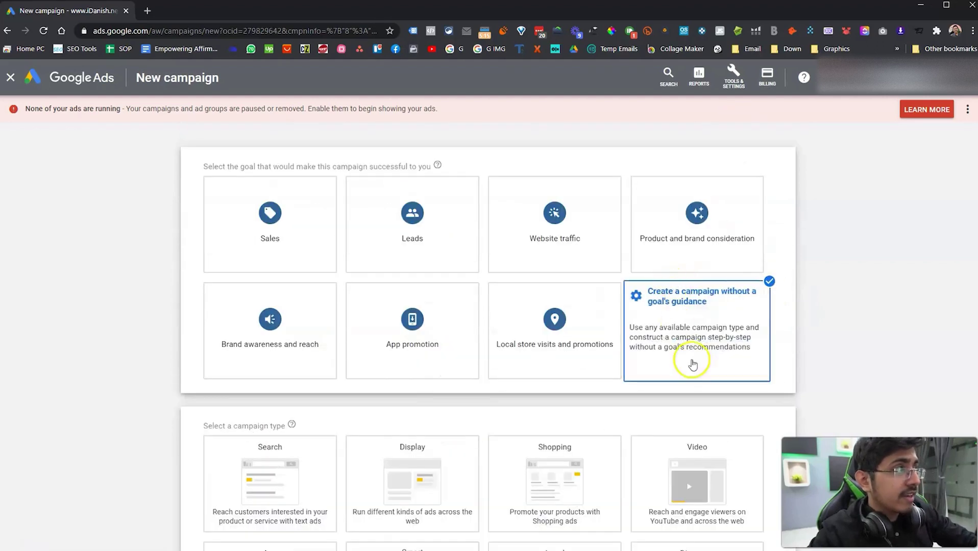
pyautogui.scroll(-1, 679, 322)
pyautogui.click(284, 432)
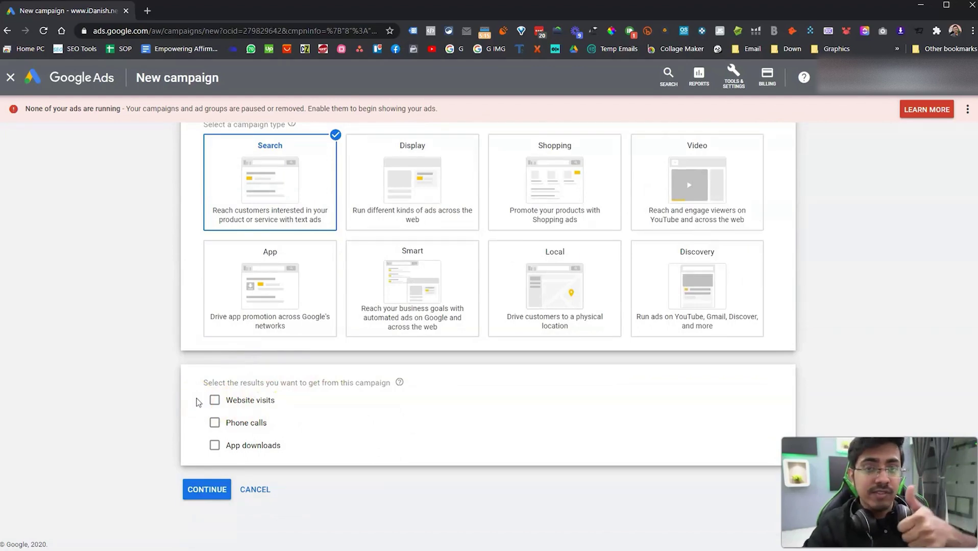
# Choose the Sales goal with the Search type and highlight Store visits among the ways to reach the goal
pyautogui.scroll(6, 316, 403)
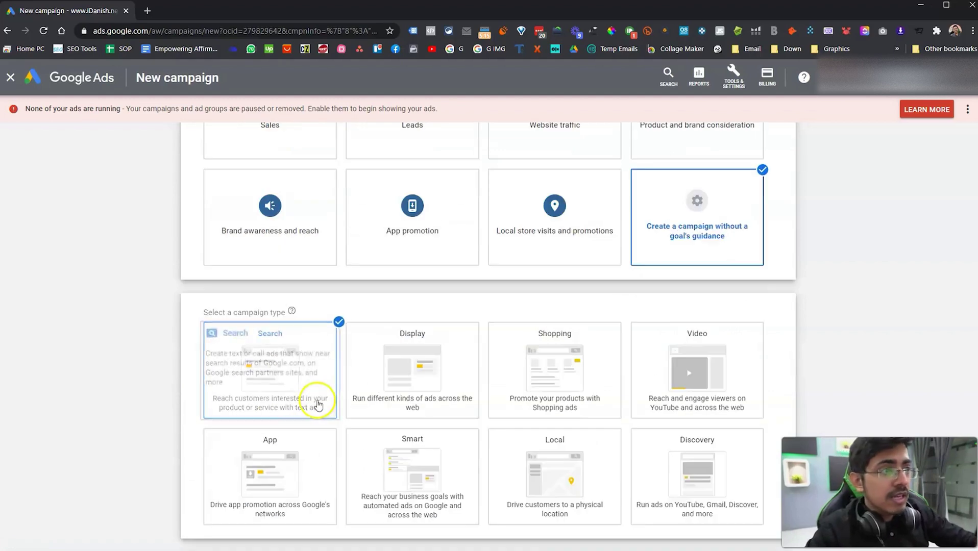
pyautogui.click(299, 246)
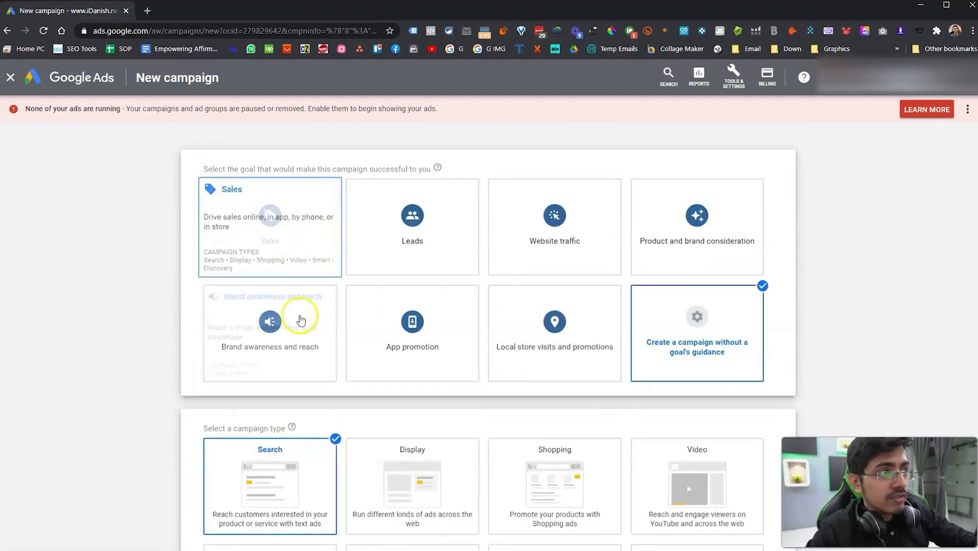
pyautogui.click(274, 228)
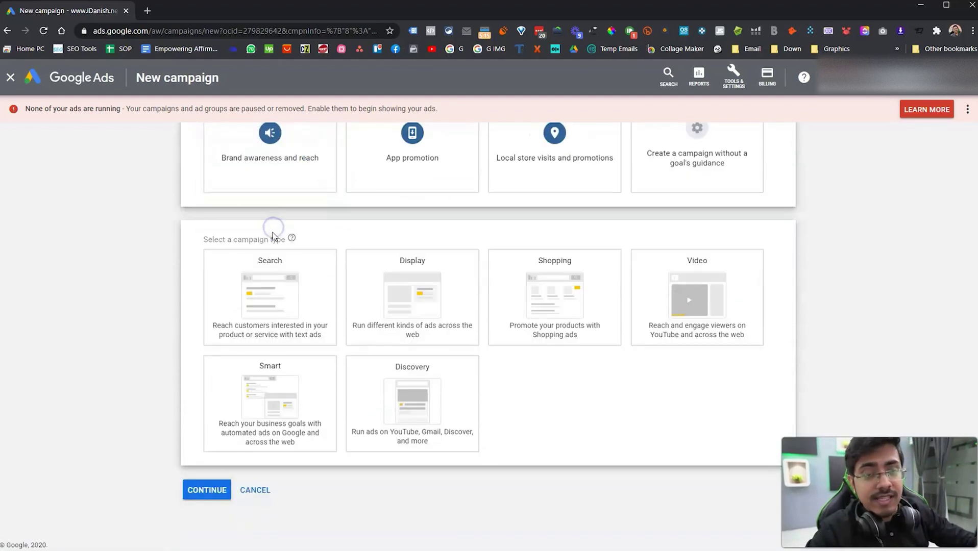
pyautogui.click(279, 305)
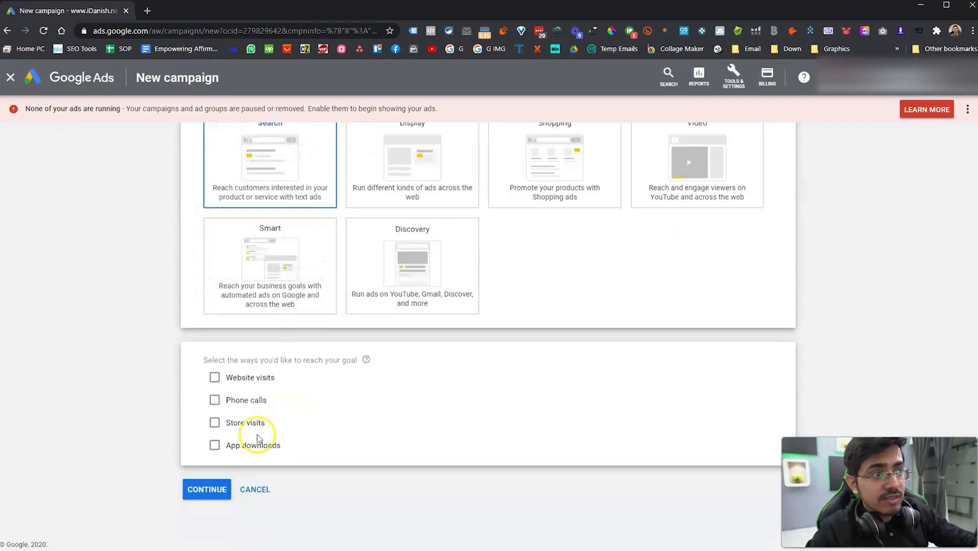
pyautogui.moveTo(263, 435); pyautogui.dragTo(217, 420)
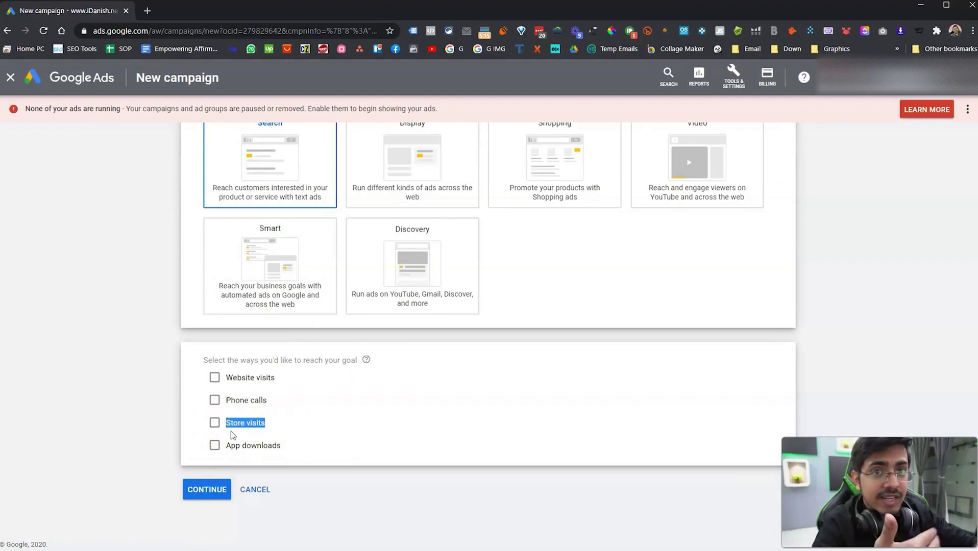
# Change the goal to Leads with the Search type and highlight the Lead form submissions option
pyautogui.scroll(2, 233, 435)
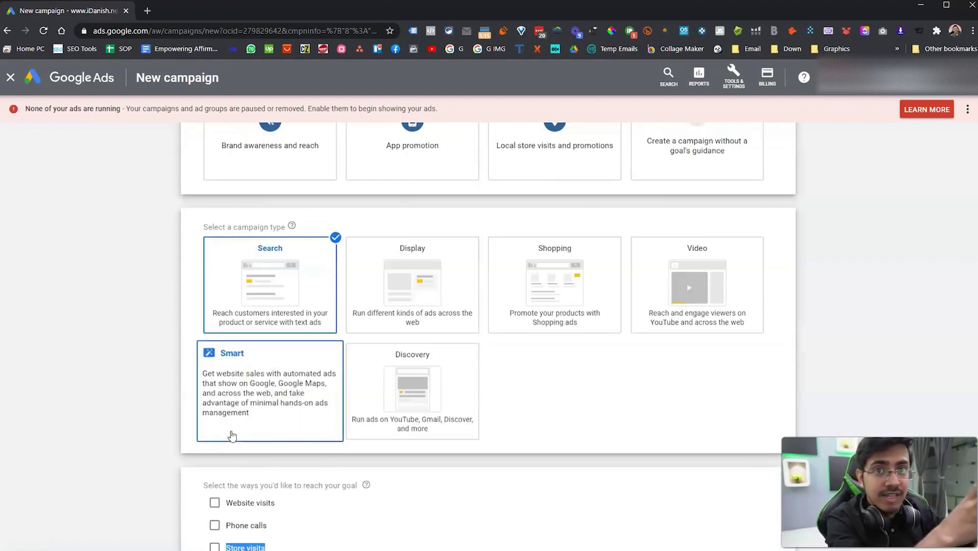
pyautogui.scroll(3, 240, 413)
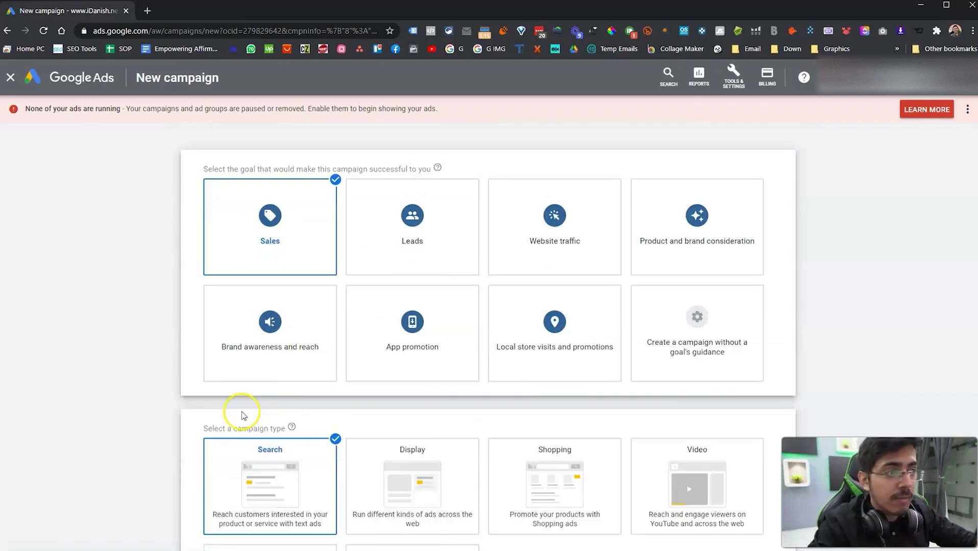
pyautogui.click(425, 227)
pyautogui.scroll(-3, 423, 225)
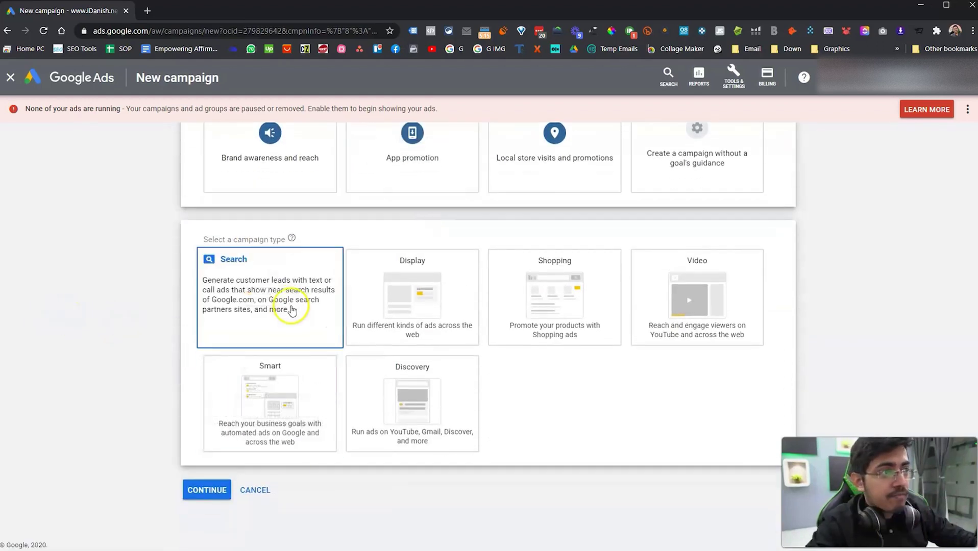
pyautogui.click(283, 300)
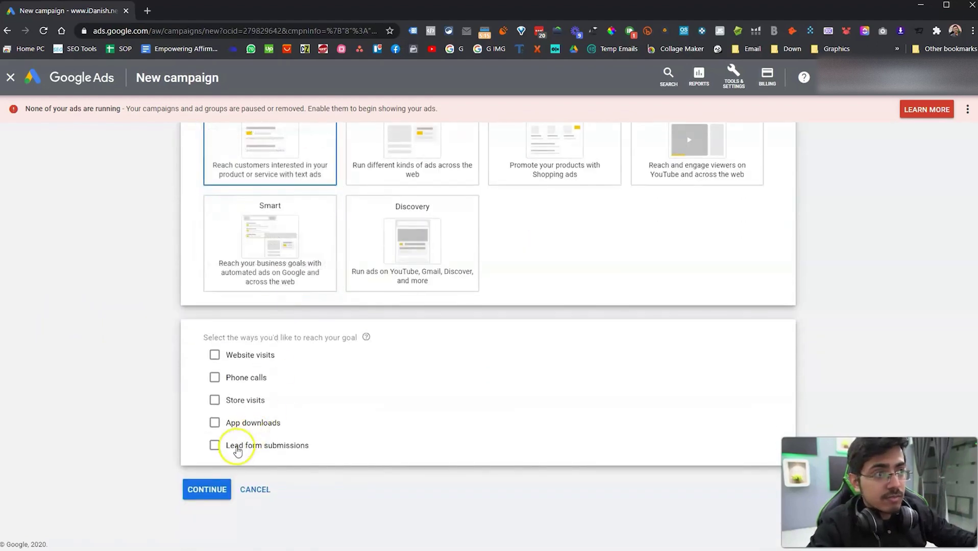
pyautogui.moveTo(220, 449); pyautogui.dragTo(339, 447)
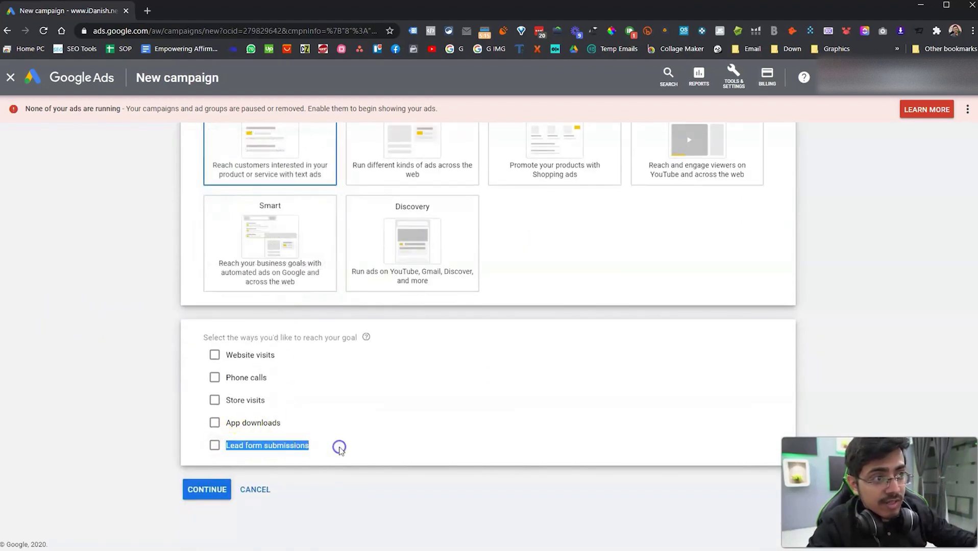
# Change the goal to Website traffic with the Search type to view how that goal can be reached
pyautogui.scroll(7, 535, 186)
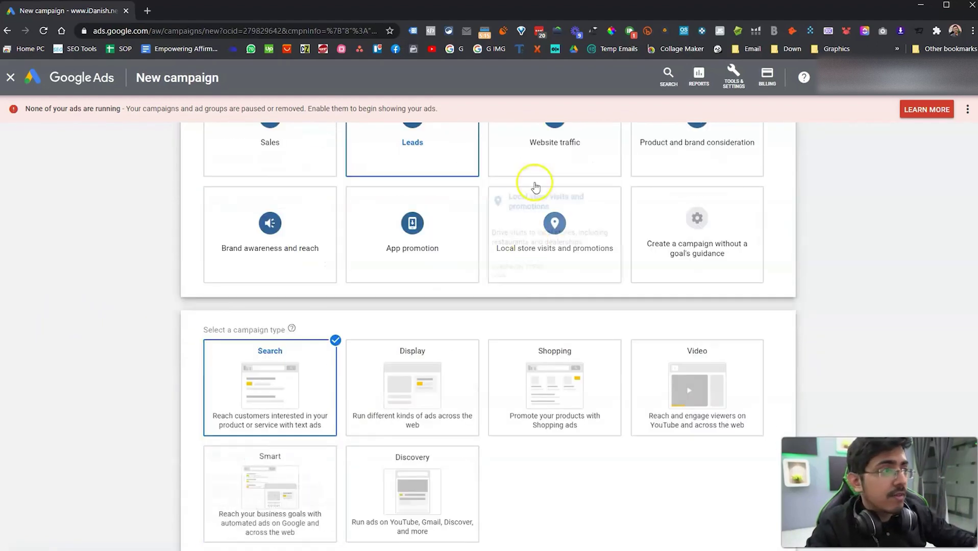
pyautogui.click(552, 246)
pyautogui.scroll(-4, 403, 416)
pyautogui.click(289, 291)
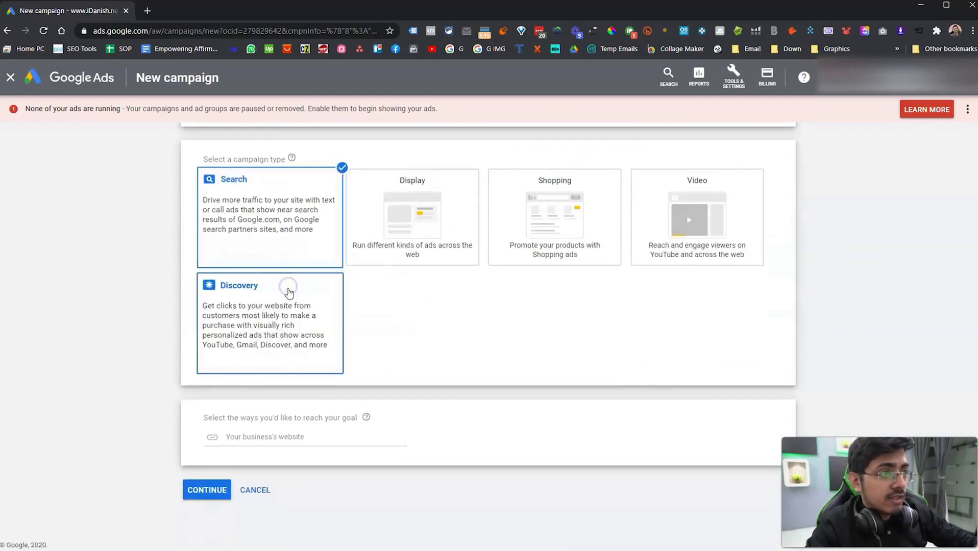
pyautogui.scroll(2, 513, 342)
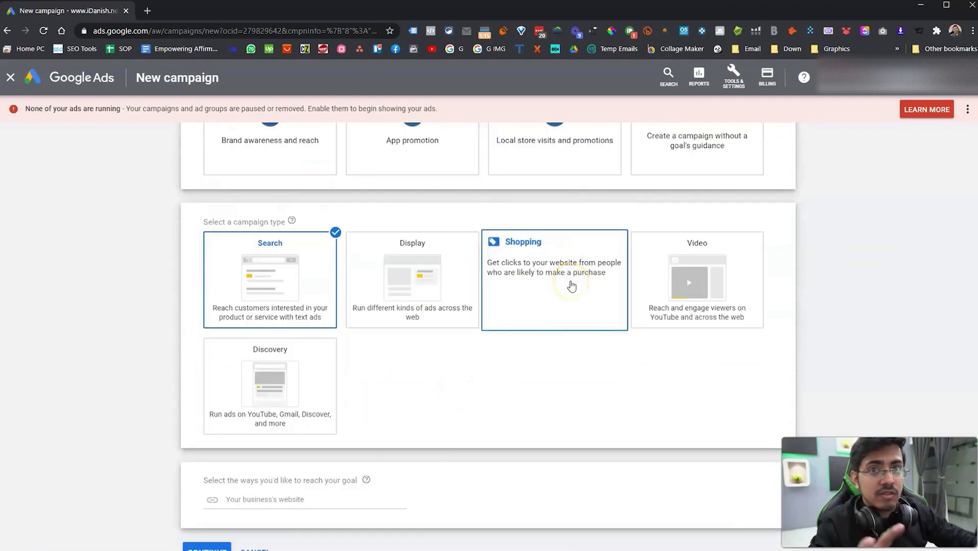
pyautogui.click(513, 305)
# Select the option without a goal's guidance and the Search type to compare the available results
pyautogui.scroll(4, 512, 305)
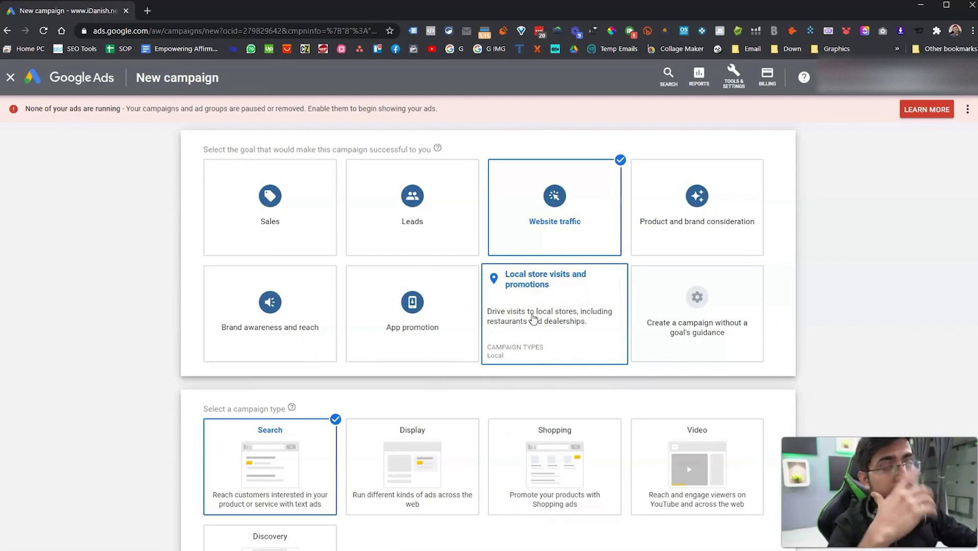
pyautogui.click(699, 309)
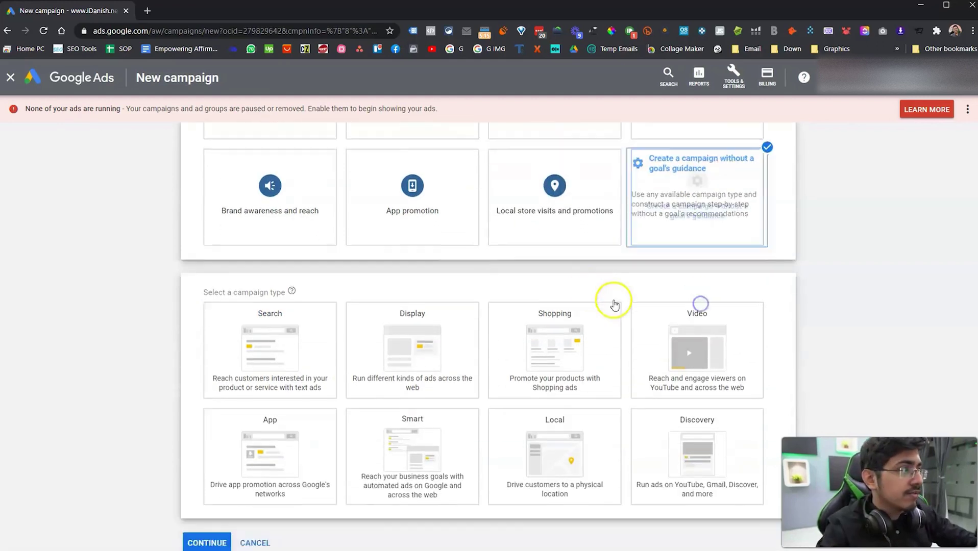
pyautogui.click(301, 286)
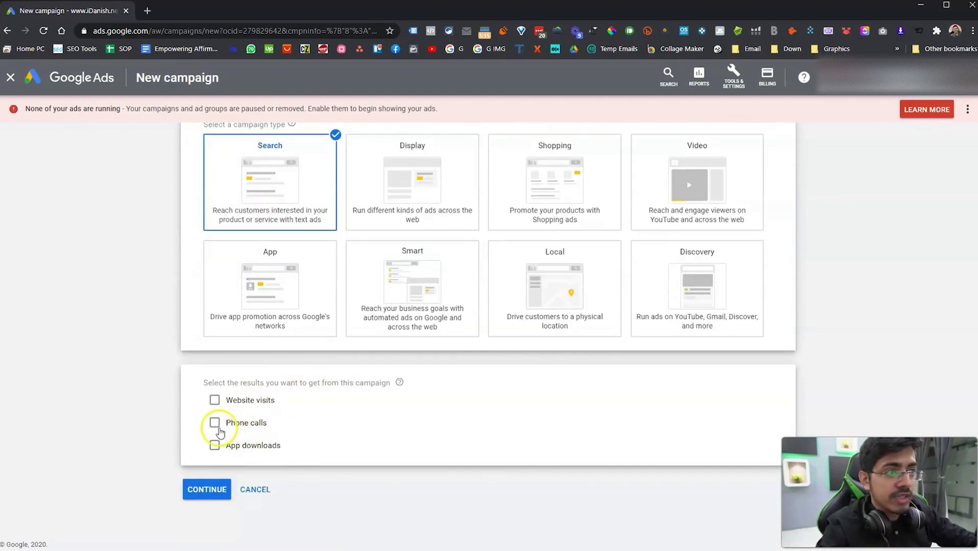
# Choose the Leads goal with the Search type and enable Lead form submissions as the way to reach it
pyautogui.scroll(5, 217, 432)
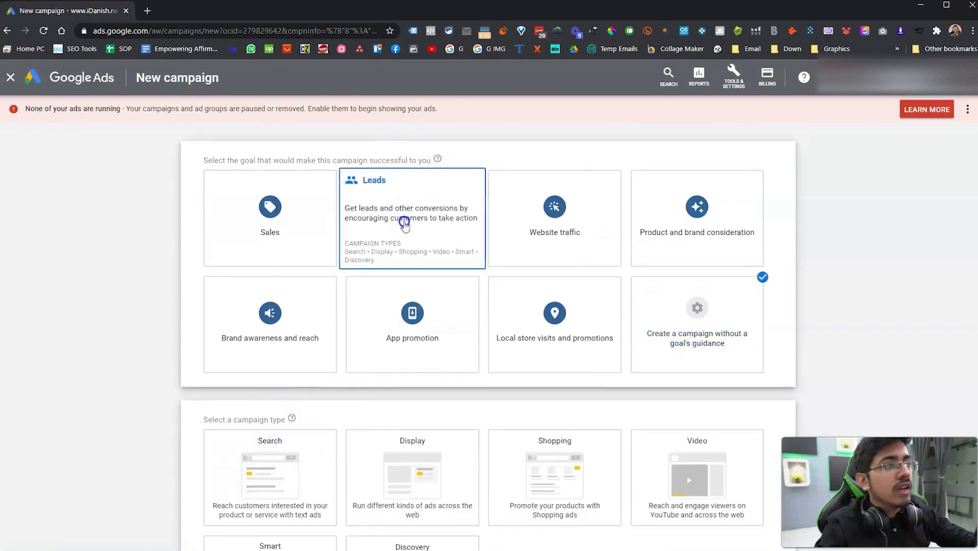
pyautogui.scroll(-4, 405, 221)
pyautogui.scroll(-1, 250, 450)
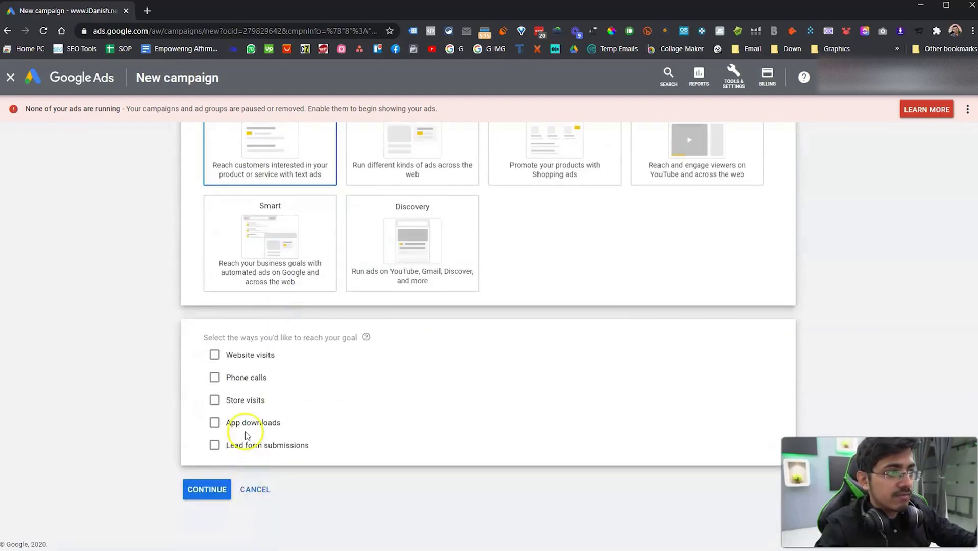
pyautogui.click(226, 446)
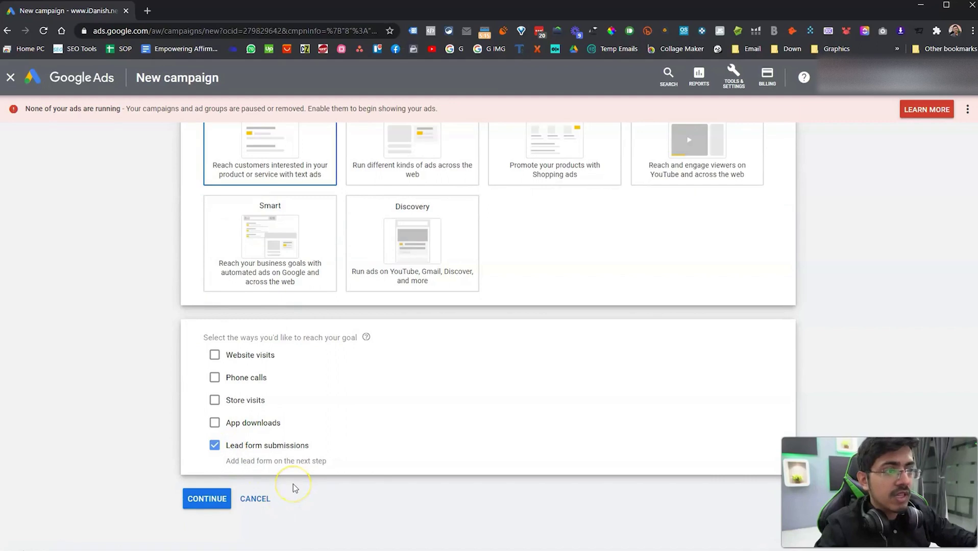
# Switch the goal to Sales with the Search type and enable Phone calls as the way to reach it
pyautogui.scroll(8, 419, 400)
pyautogui.scroll(-5, 413, 352)
pyautogui.scroll(-3, 403, 345)
pyautogui.scroll(4, 459, 365)
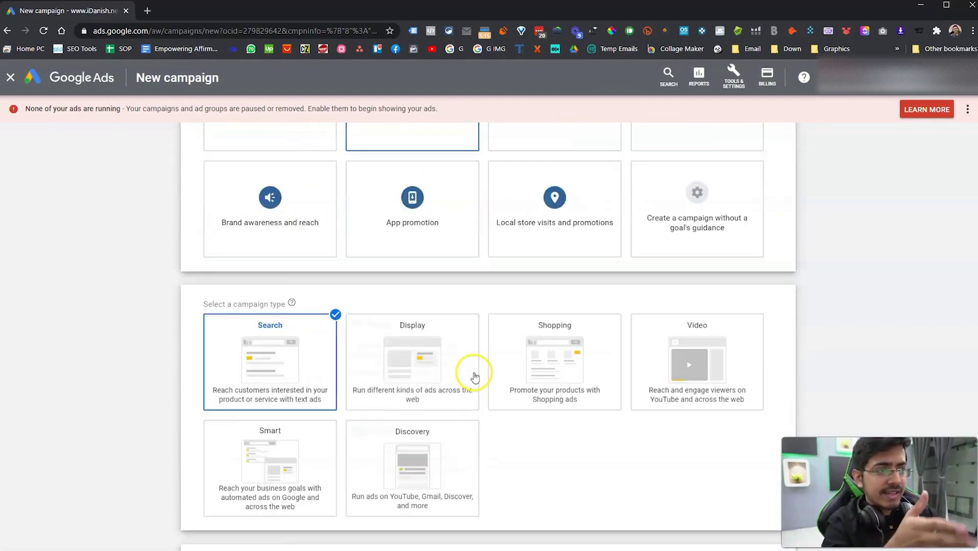
pyautogui.scroll(1, 291, 220)
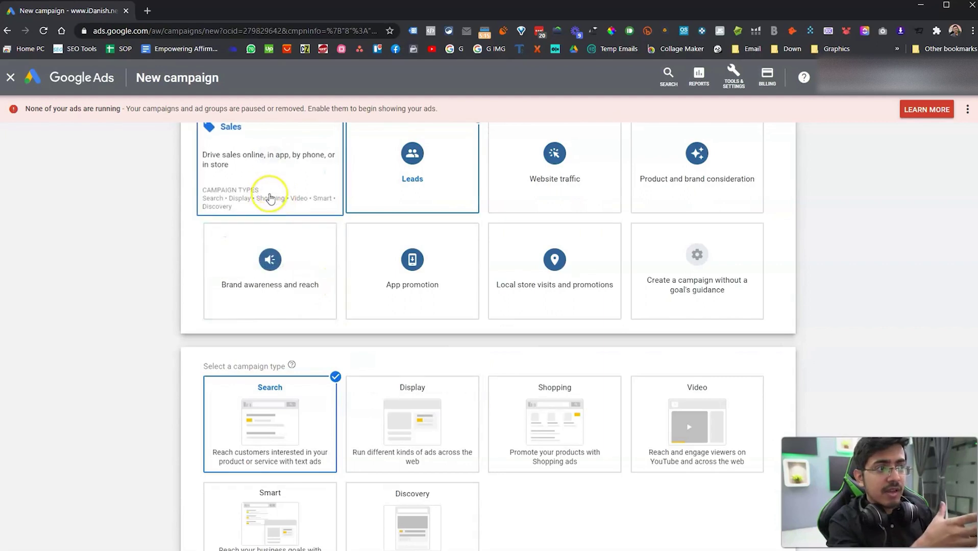
pyautogui.click(262, 255)
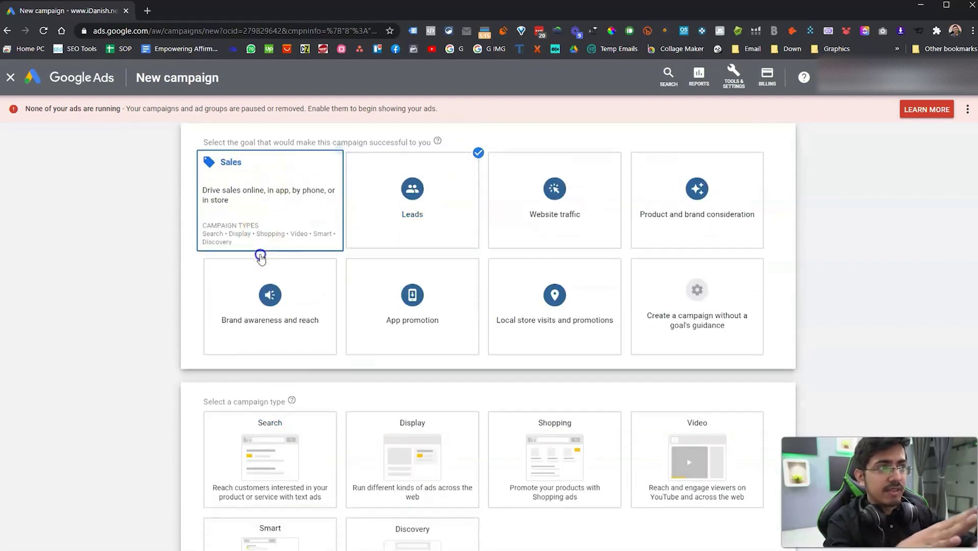
pyautogui.scroll(-2, 260, 271)
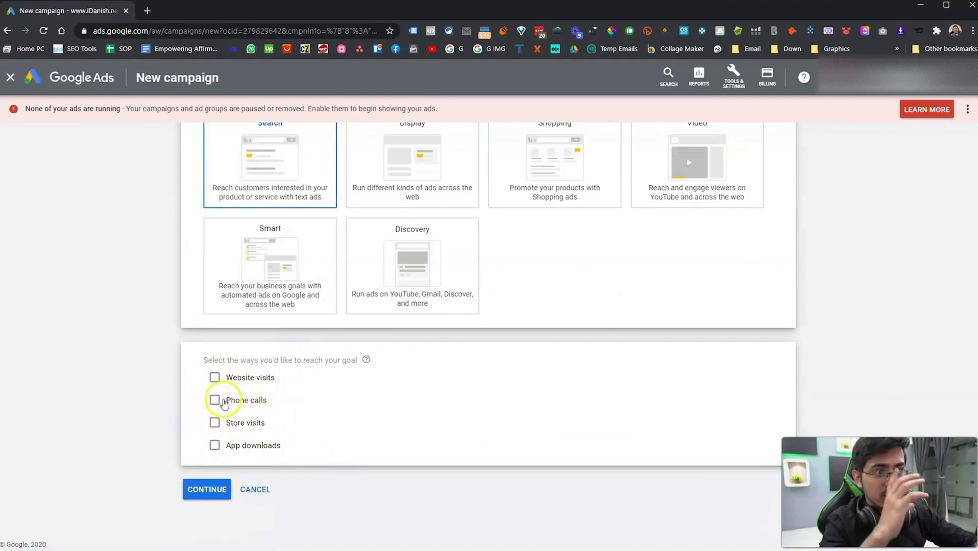
pyautogui.click(213, 401)
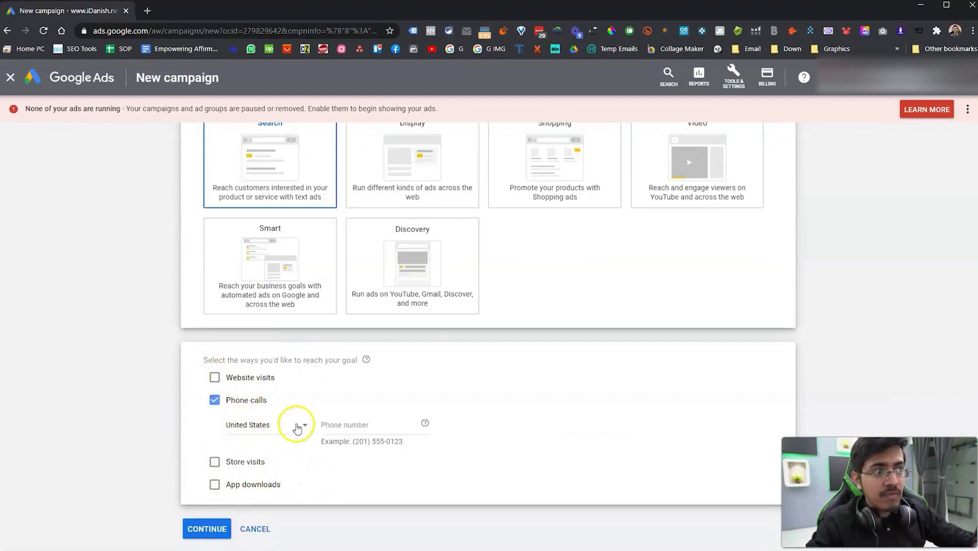
# Set the campaign goal to Leads
pyautogui.scroll(6, 238, 419)
pyautogui.scroll(-5, 357, 266)
pyautogui.scroll(5, 388, 224)
pyautogui.click(415, 198)
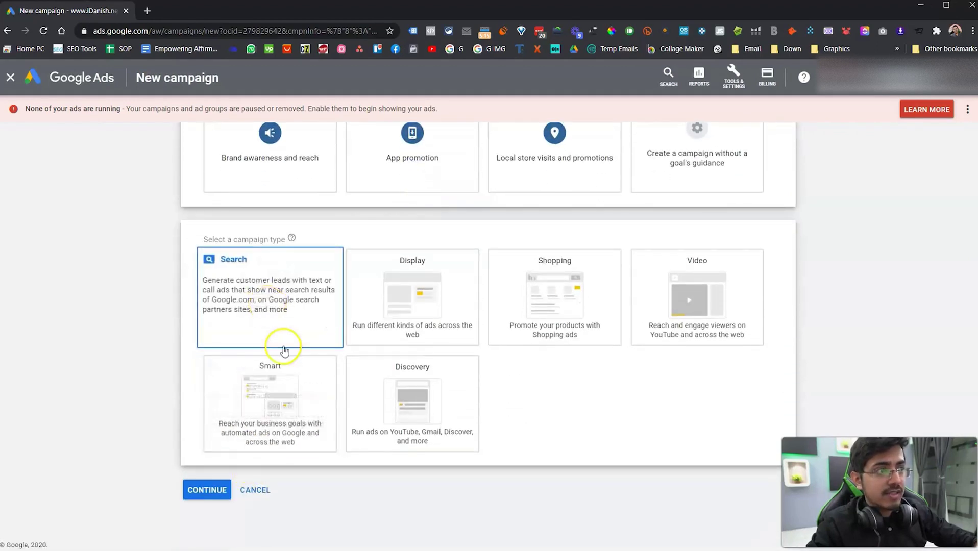
# Choose the Search type for the Leads goal, enable Lead form submissions, and continue to the campaign settings
pyautogui.click(271, 306)
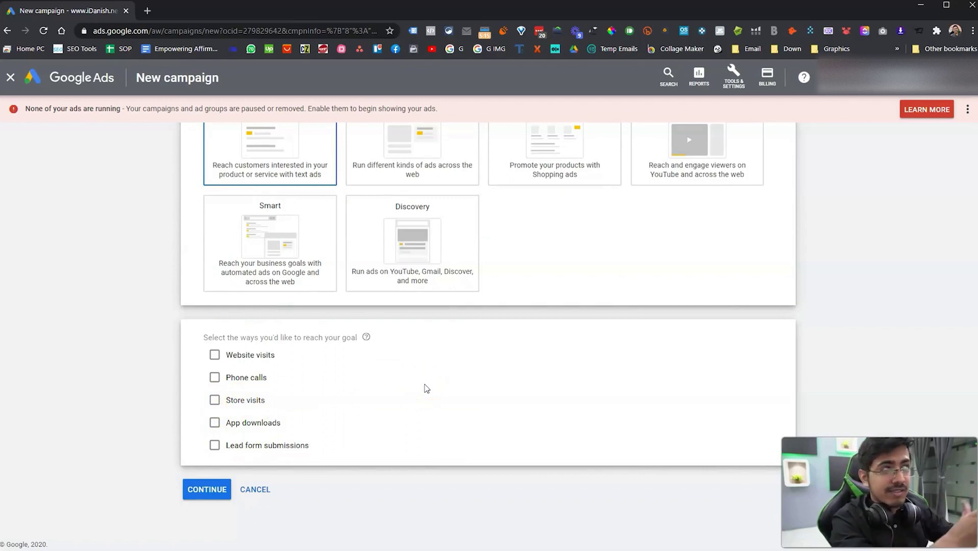
pyautogui.scroll(7, 427, 388)
pyautogui.click(415, 218)
pyautogui.scroll(4, 411, 268)
pyautogui.click(411, 268)
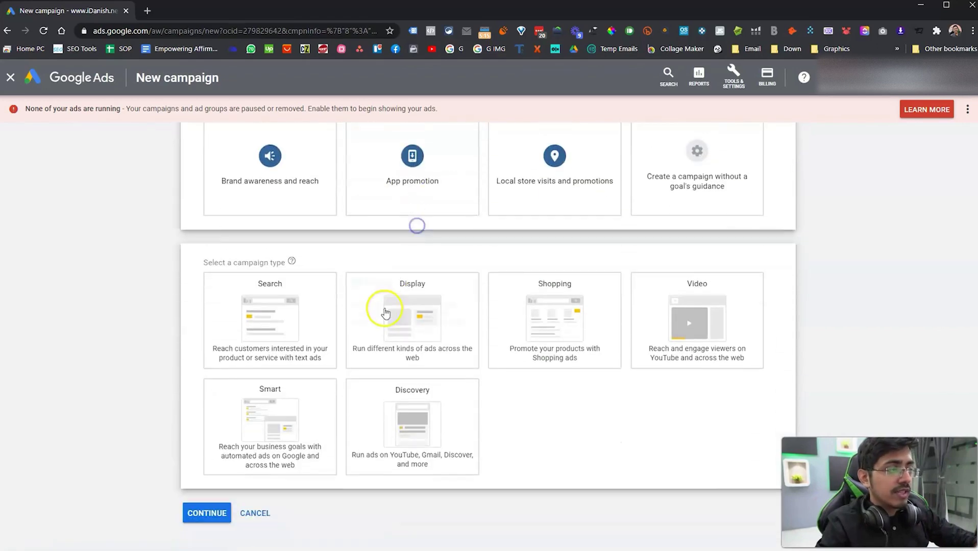
pyautogui.click(242, 445)
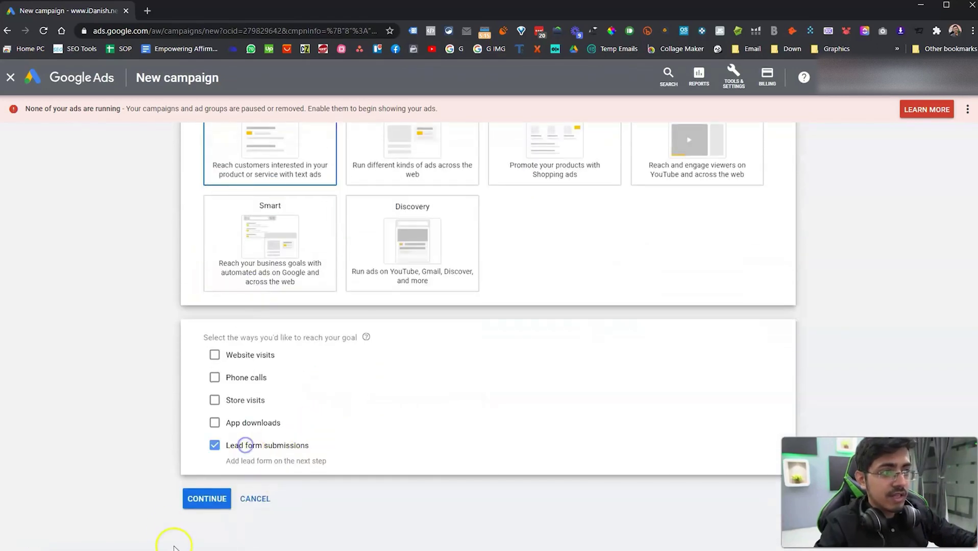
pyautogui.click(205, 499)
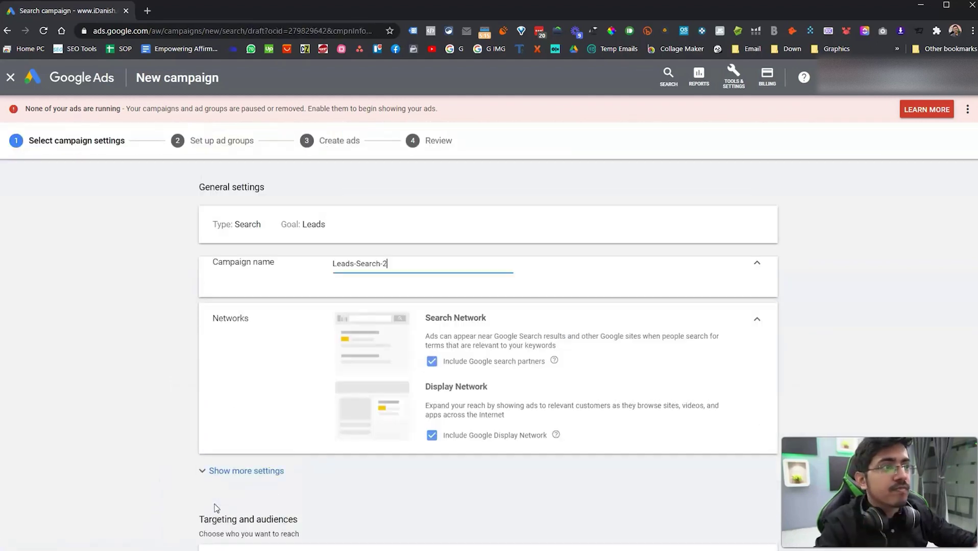
# Name the campaign "Targeted Search Term Campaign [Manual CPC]" and collapse the name section
pyautogui.tripleClick(367, 272)
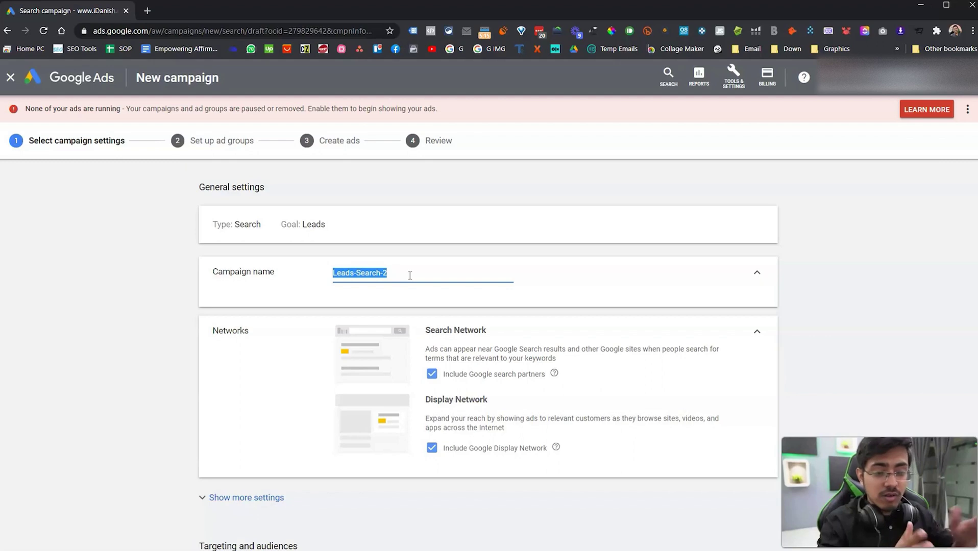
pyautogui.click(410, 275)
pyautogui.tripleClick(410, 276)
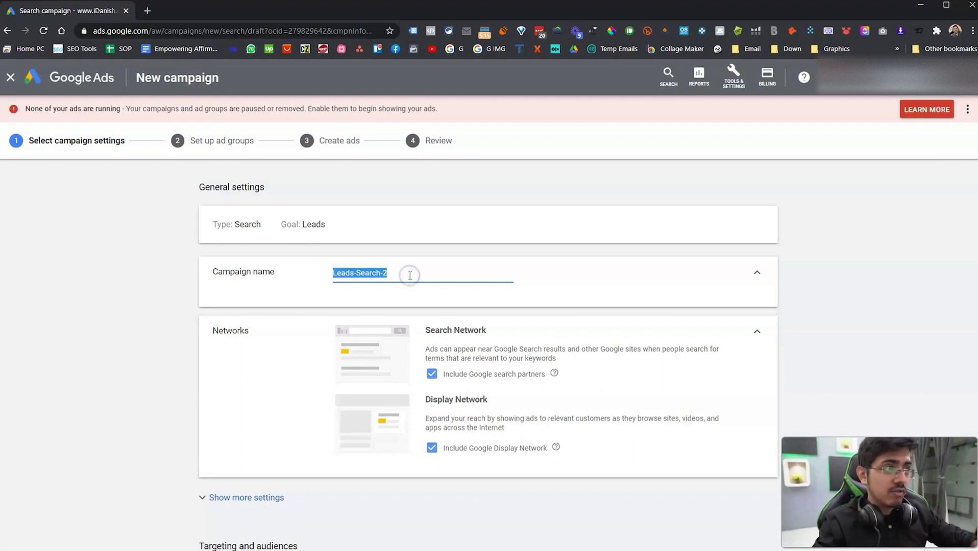
pyautogui.write('Targeted S')
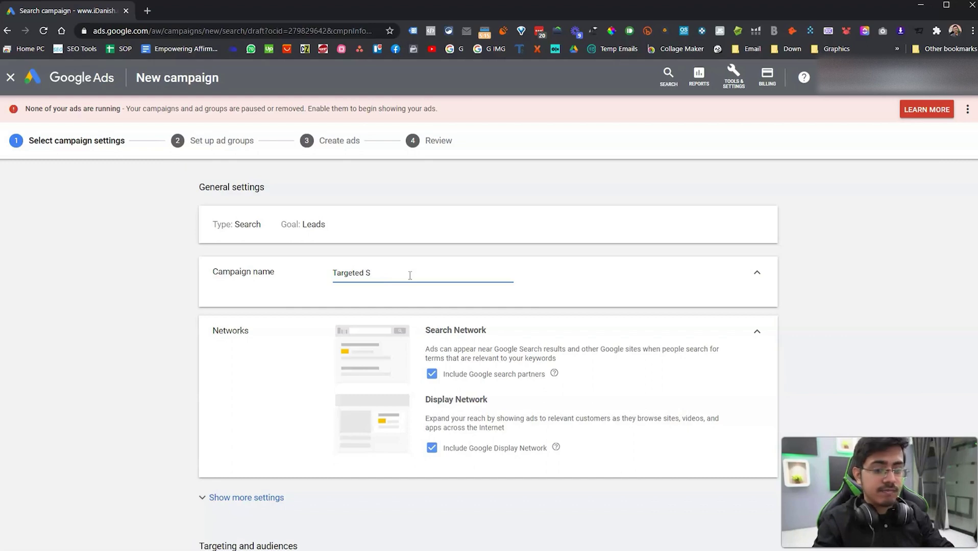
pyautogui.write('earch Term')
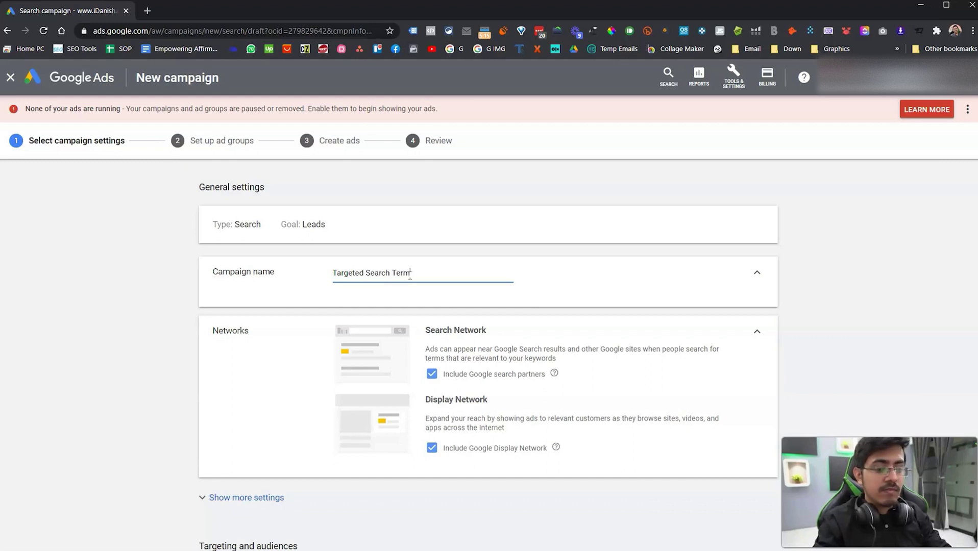
pyautogui.write(' Campaign []')
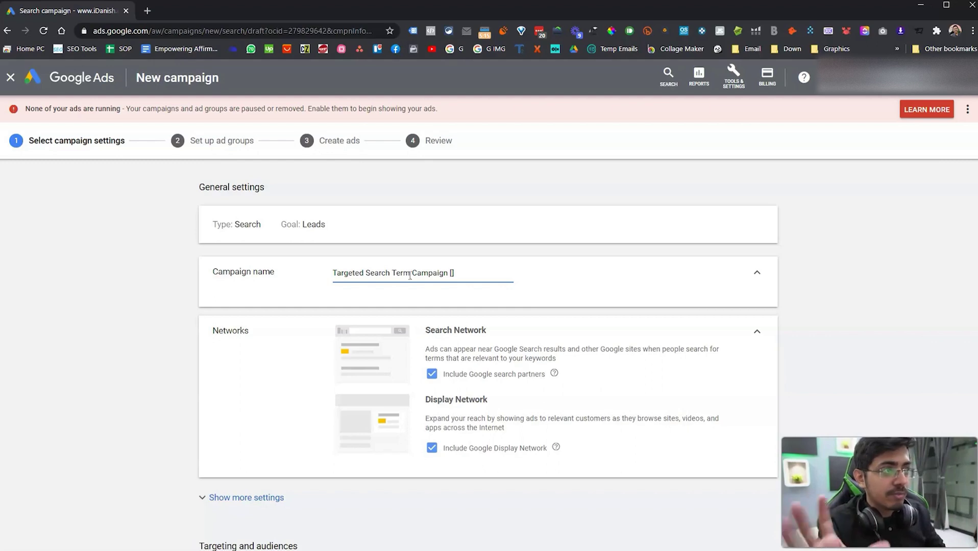
pyautogui.write('Manual CPC')
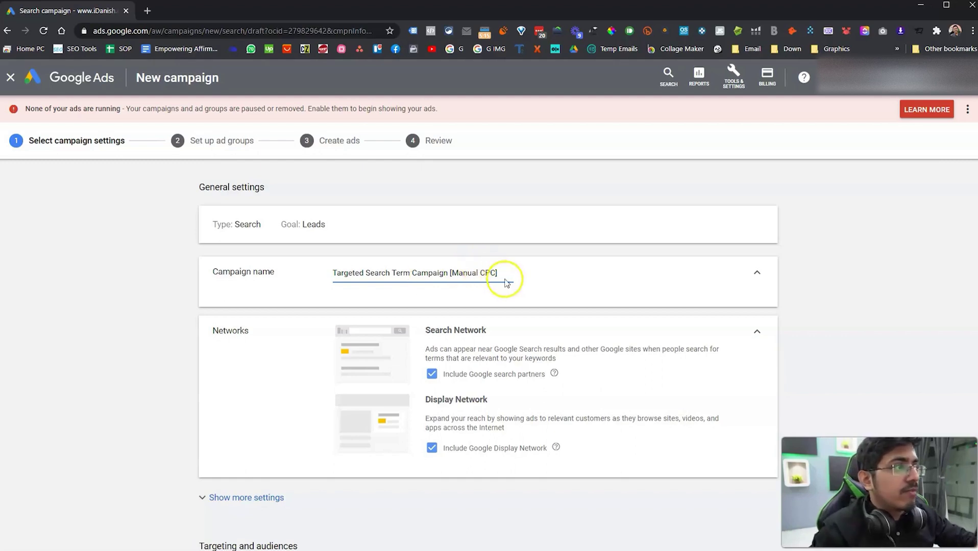
pyautogui.scroll(-1, 502, 282)
pyautogui.scroll(1, 476, 287)
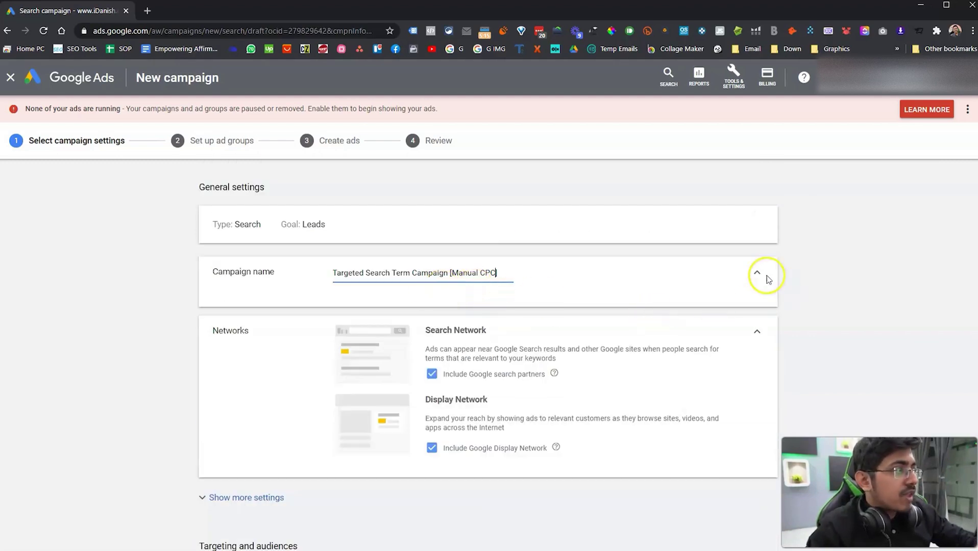
pyautogui.moveTo(227, 276); pyautogui.dragTo(631, 286)
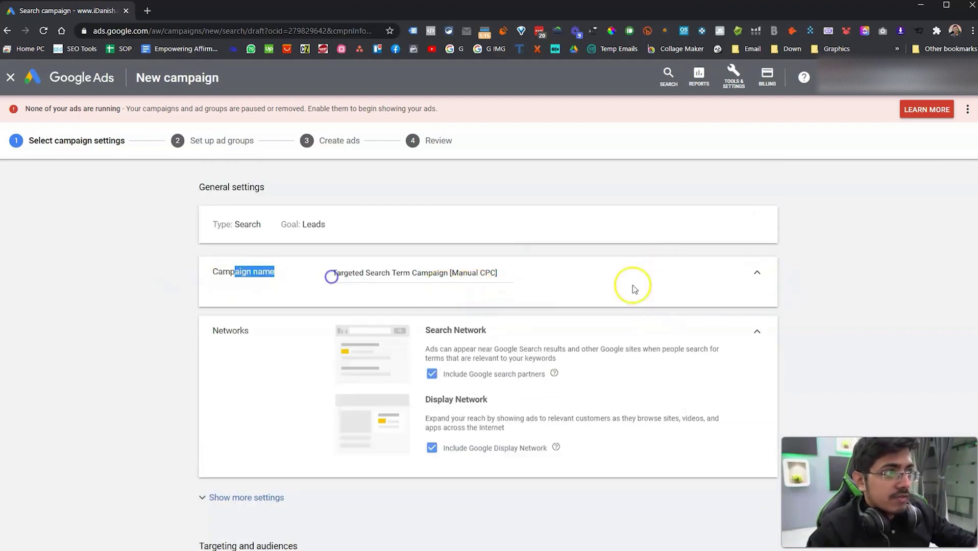
pyautogui.click(754, 275)
# Exclude Google search partners and the Google Display Network from the campaign's networks, and collapse the section
pyautogui.scroll(-2, 579, 293)
pyautogui.scroll(1, 561, 286)
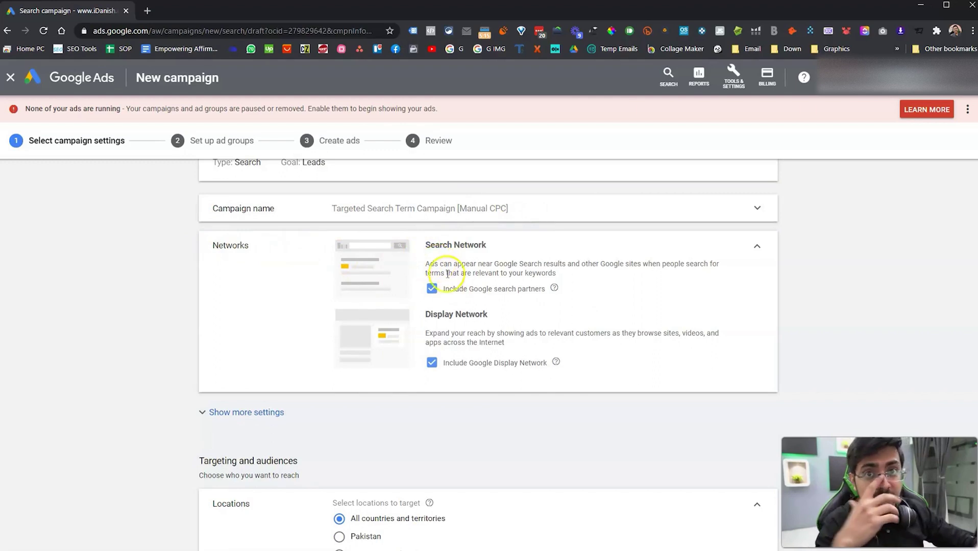
pyautogui.moveTo(424, 264); pyautogui.dragTo(568, 276)
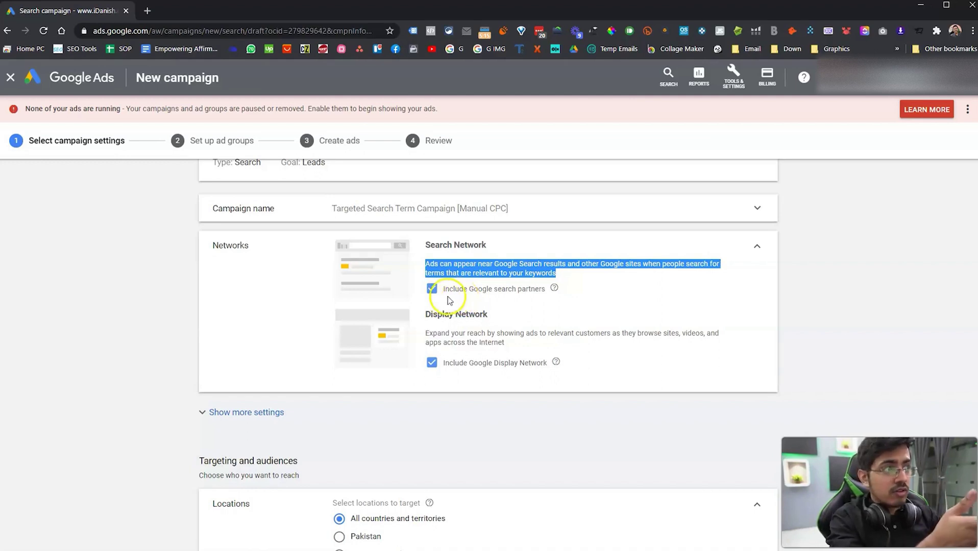
pyautogui.click(432, 289)
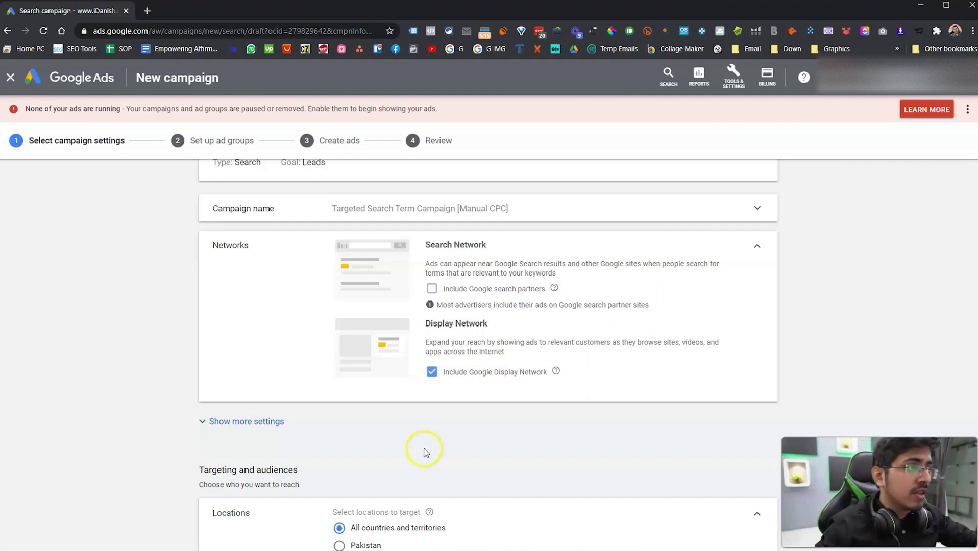
pyautogui.click(432, 374)
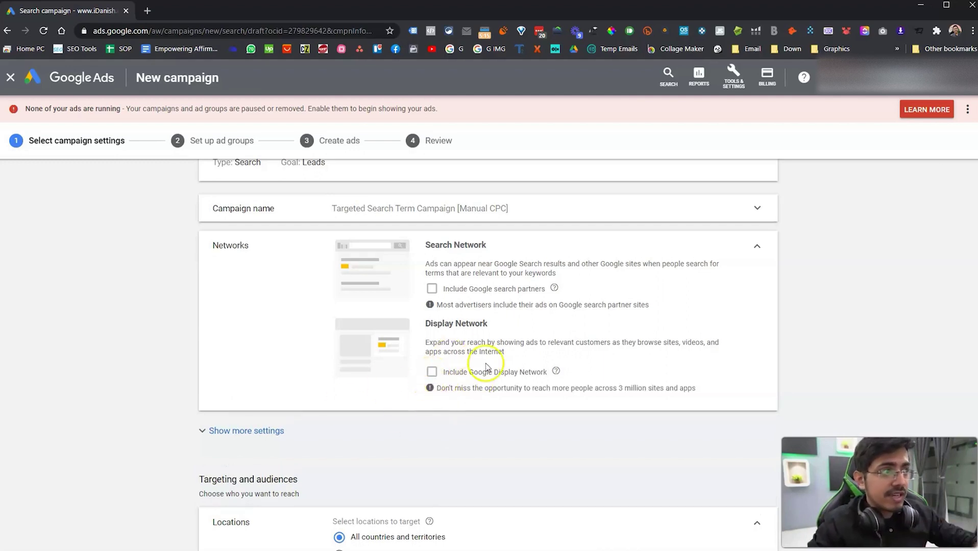
pyautogui.scroll(1, 404, 301)
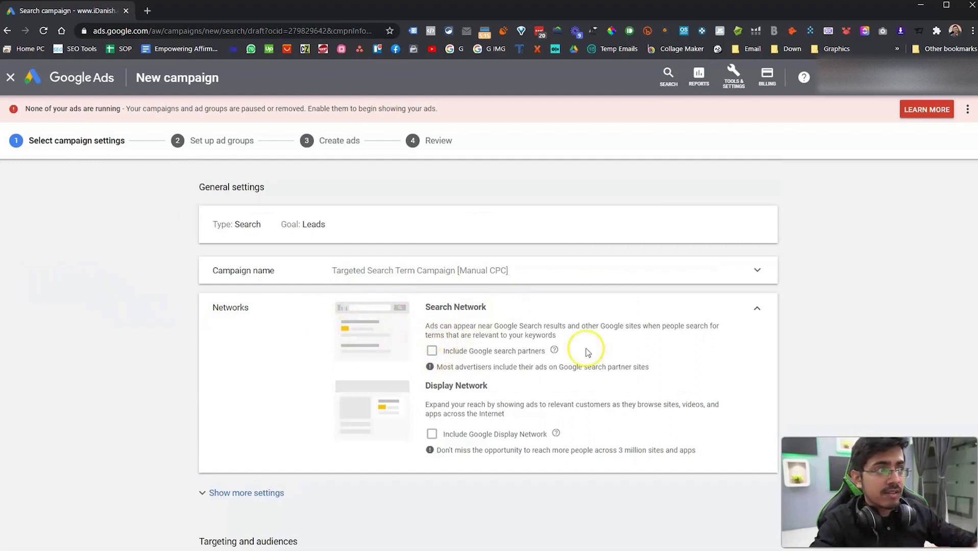
pyautogui.moveTo(487, 357); pyautogui.dragTo(569, 360)
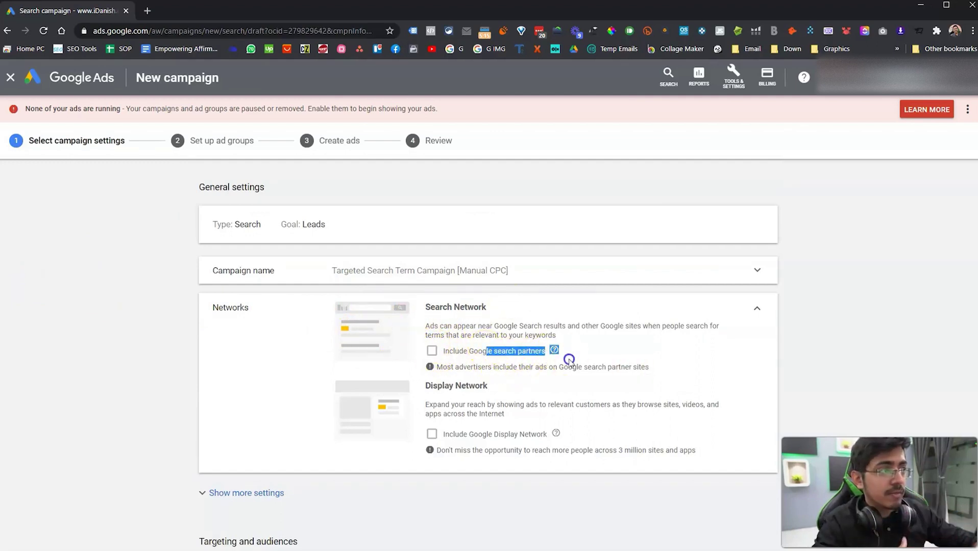
pyautogui.click(757, 311)
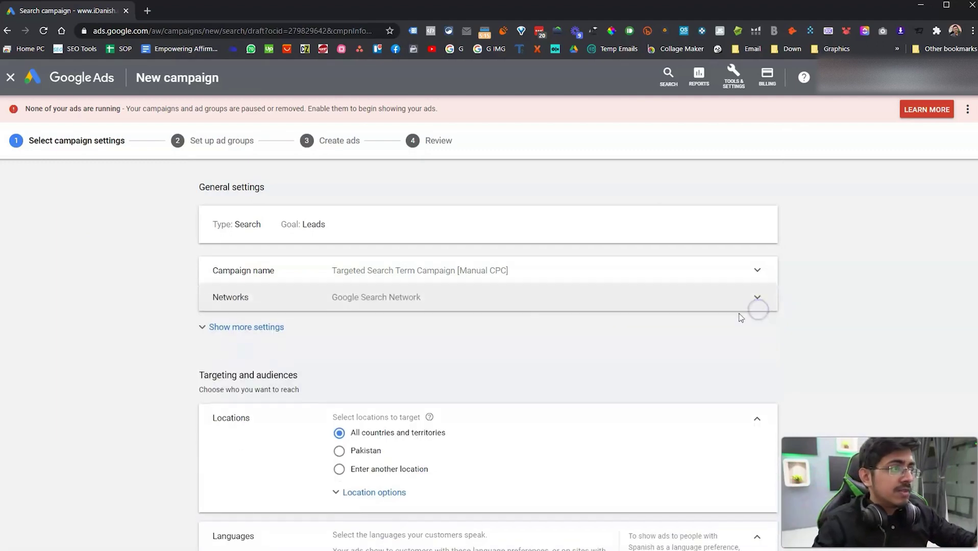
# Show the additional general settings and open the campaign's start and end dates
pyautogui.scroll(-1, 408, 317)
pyautogui.click(262, 266)
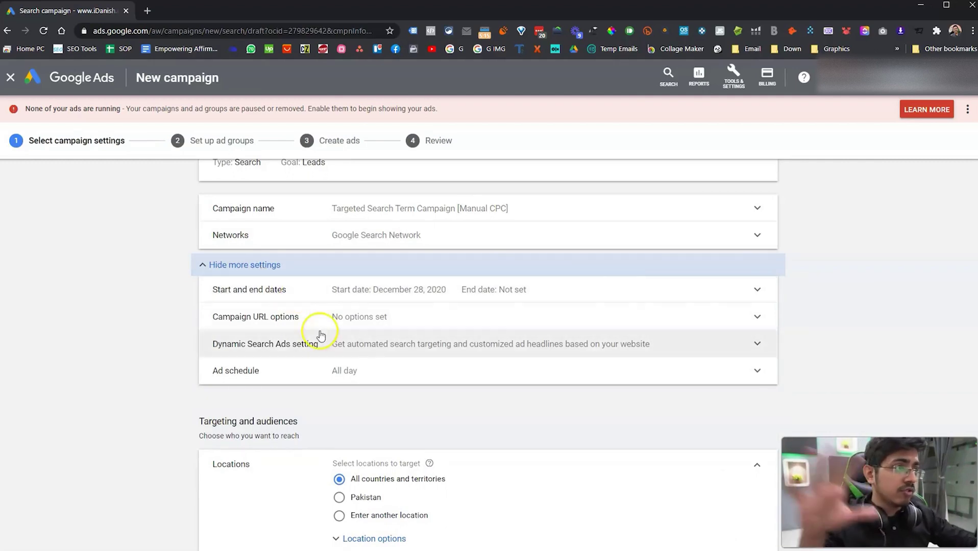
pyautogui.scroll(1, 359, 351)
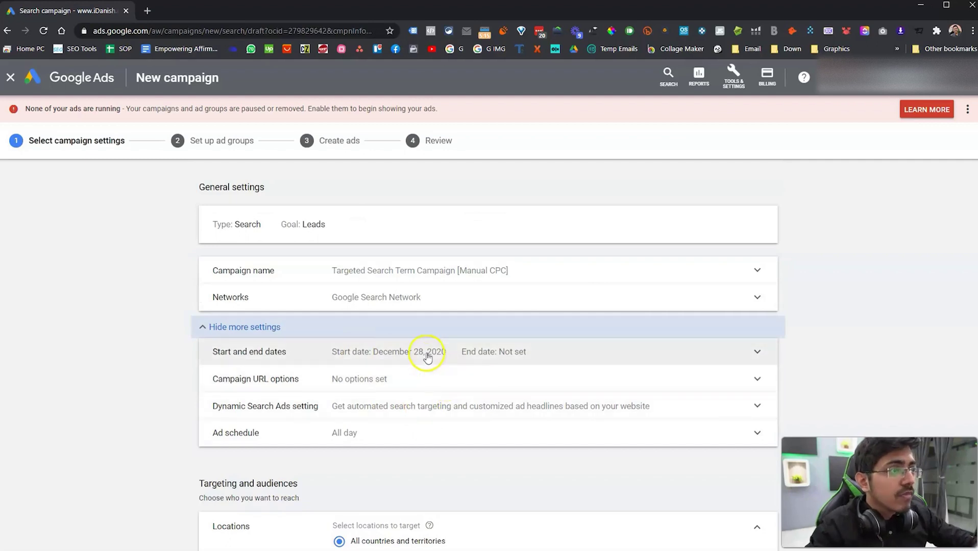
pyautogui.click(256, 327)
pyautogui.click(240, 329)
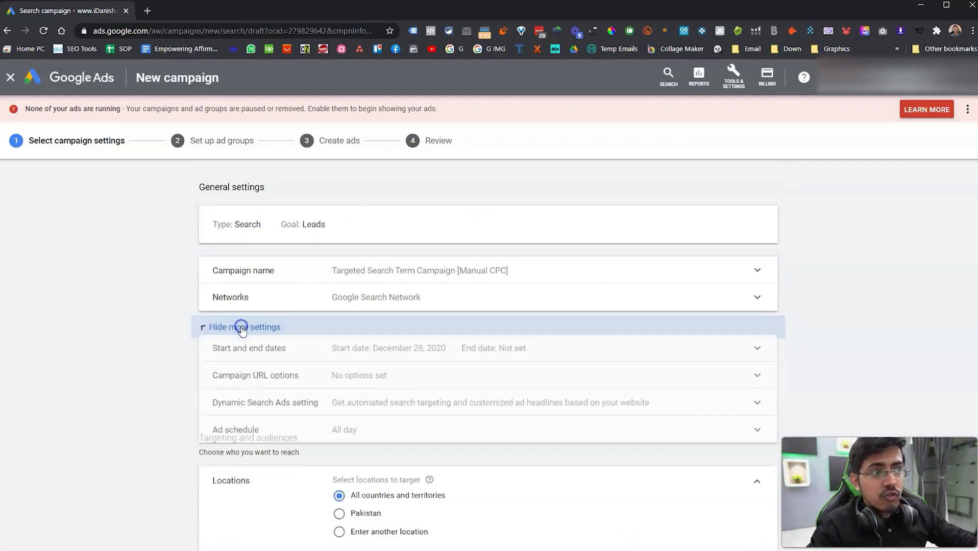
pyautogui.click(467, 353)
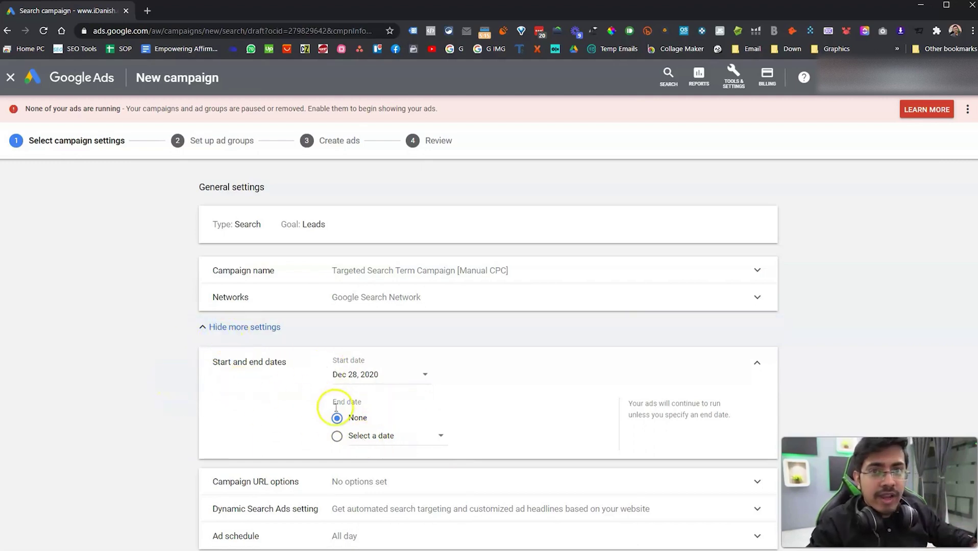
# Try an end date of Dec 31, 2020, return it to None, and collapse the dates section
pyautogui.scroll(-3, 733, 339)
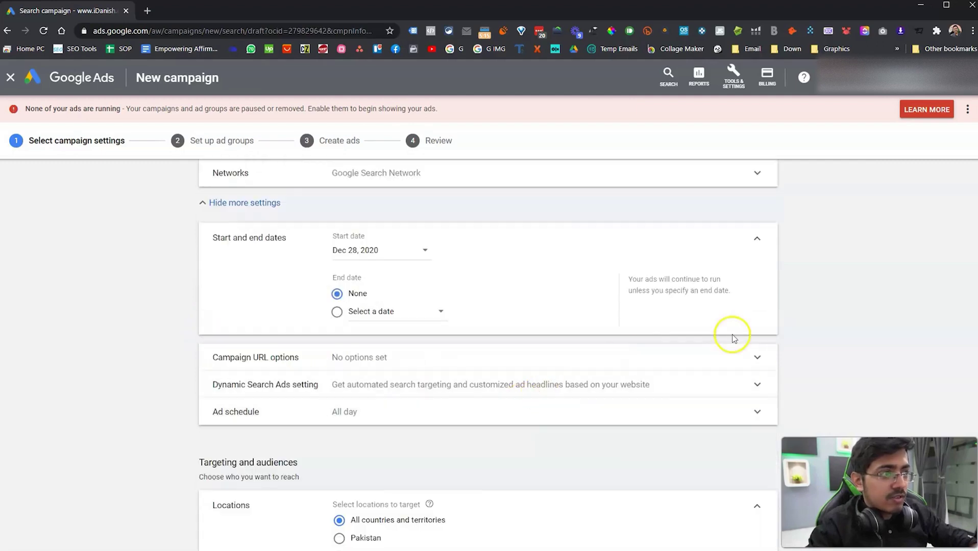
pyautogui.click(401, 313)
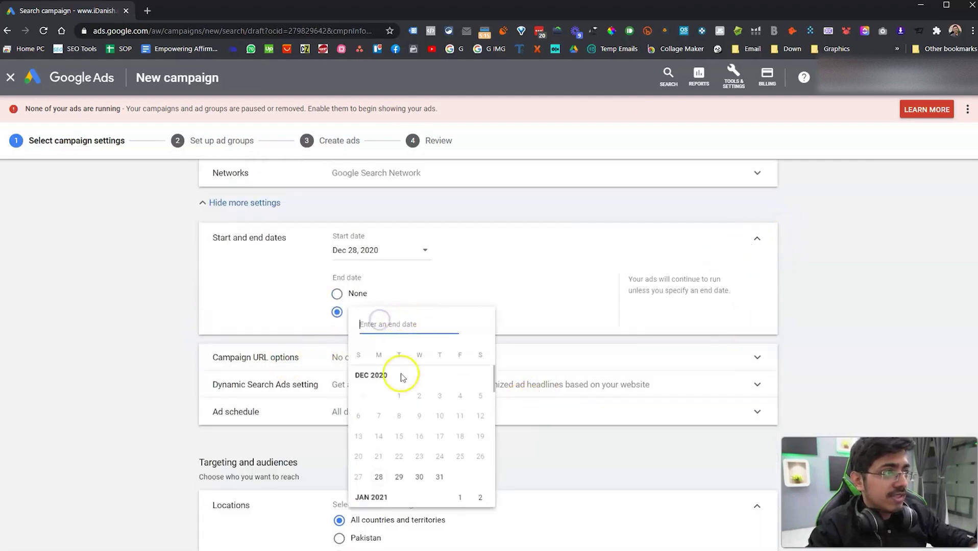
pyautogui.click(439, 490)
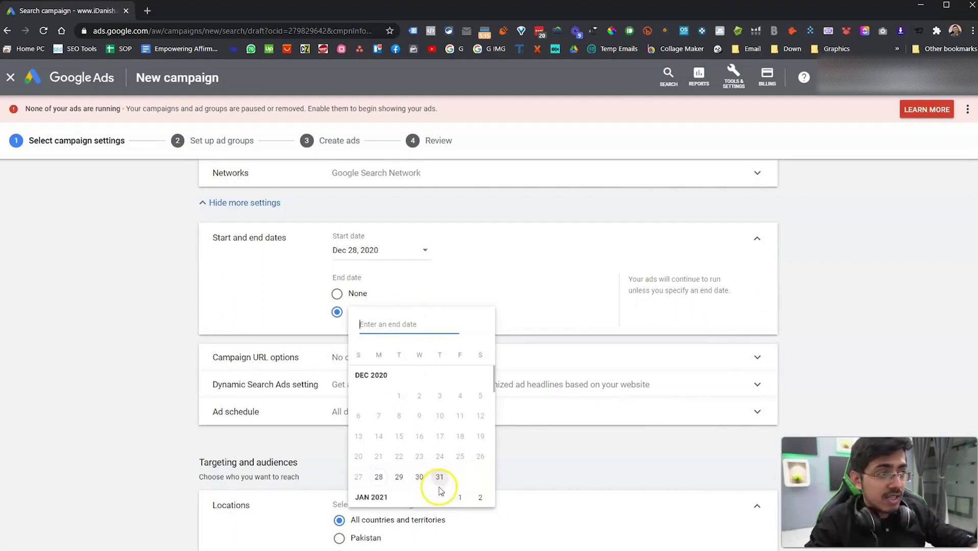
pyautogui.click(439, 477)
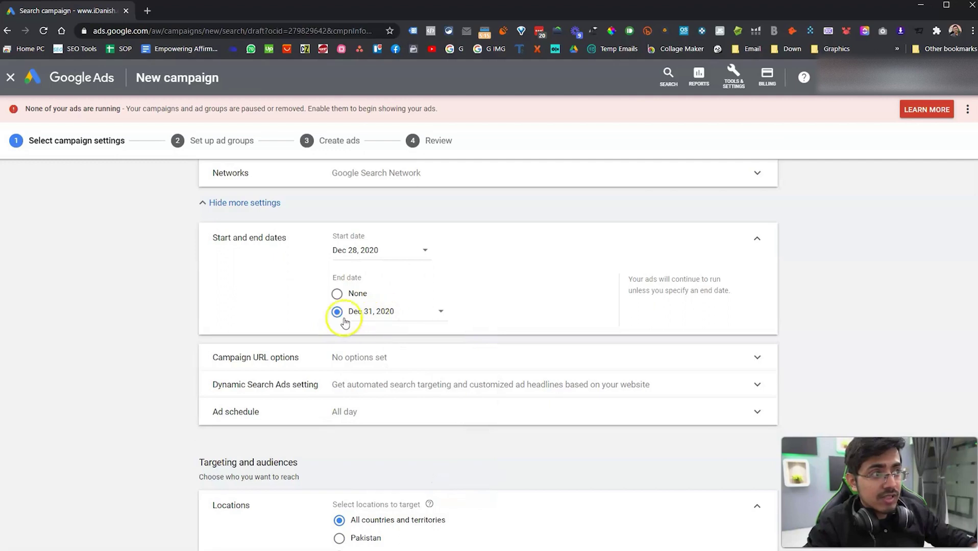
pyautogui.click(337, 294)
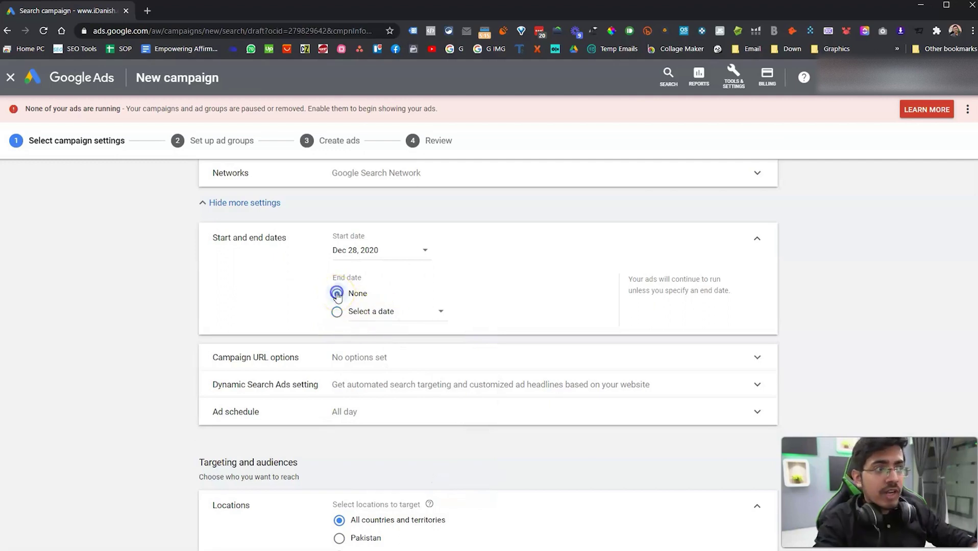
pyautogui.click(755, 239)
# Review the Campaign URL options and the Dynamic Search Ads setting, collapsing each without entering anything
pyautogui.click(415, 258)
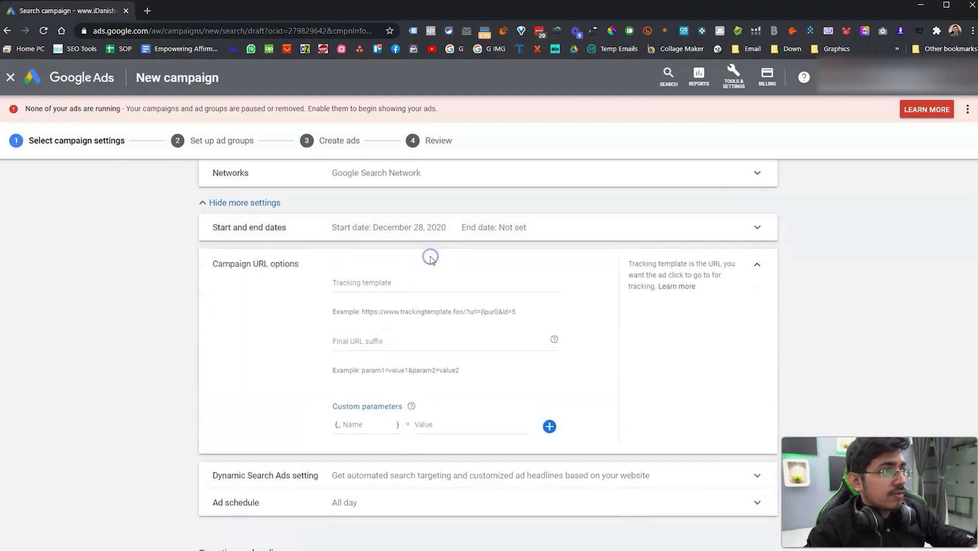
pyautogui.moveTo(211, 265); pyautogui.dragTo(672, 260)
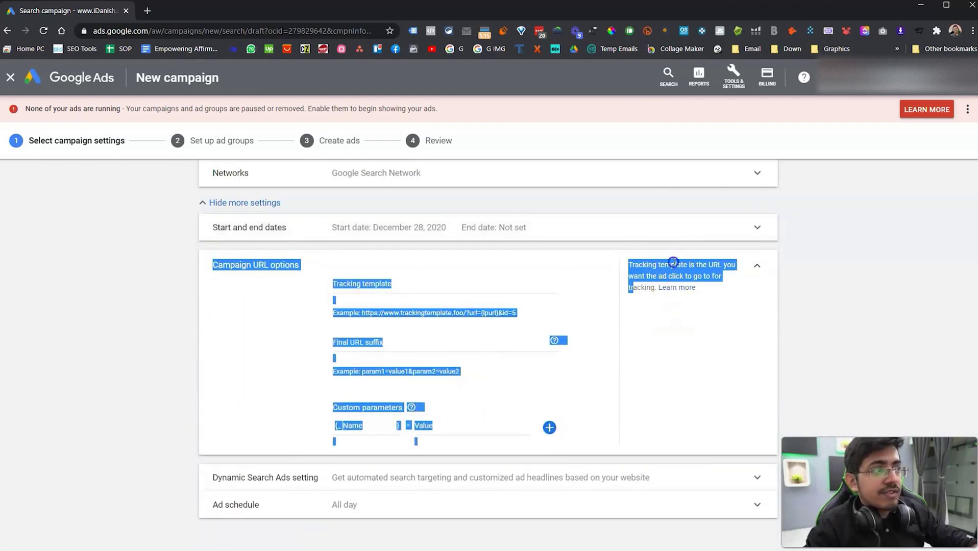
pyautogui.click(674, 262)
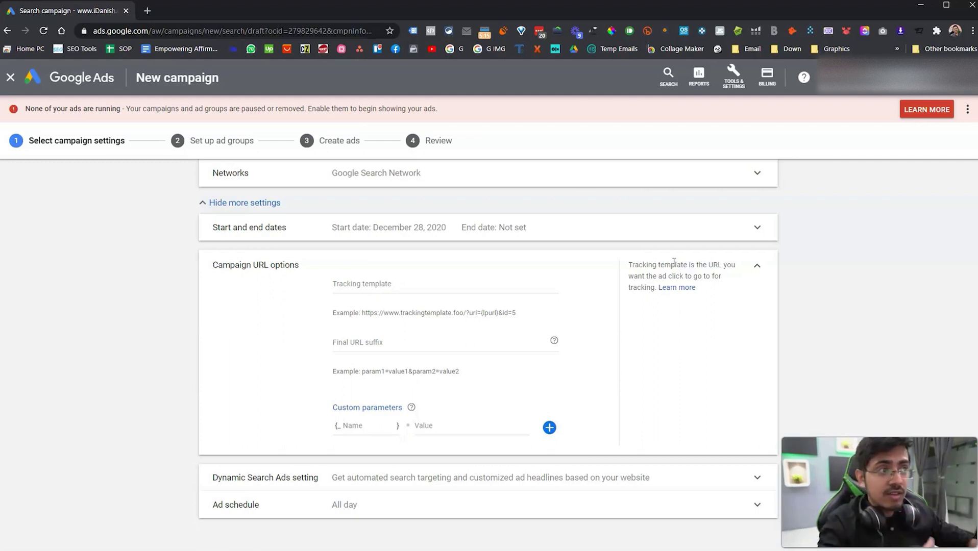
pyautogui.click(755, 266)
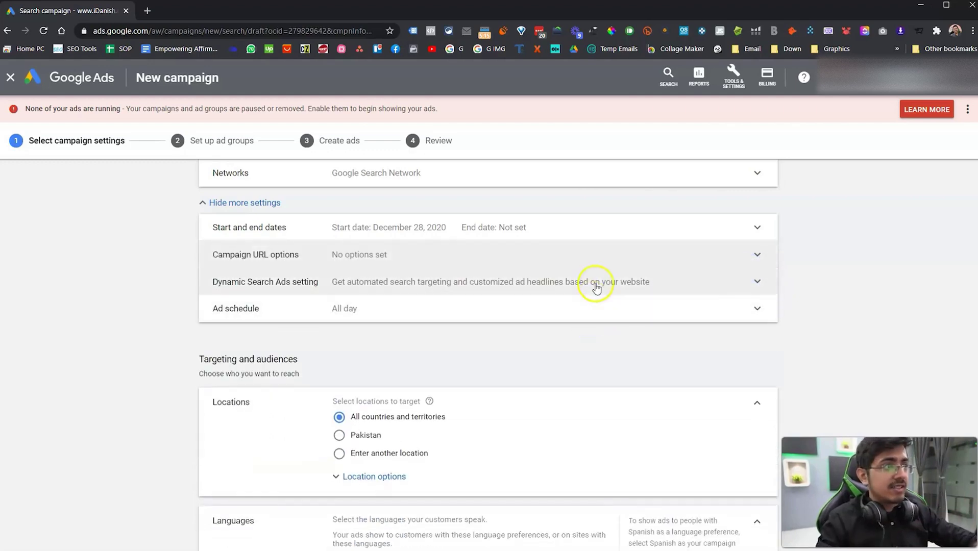
pyautogui.click(592, 285)
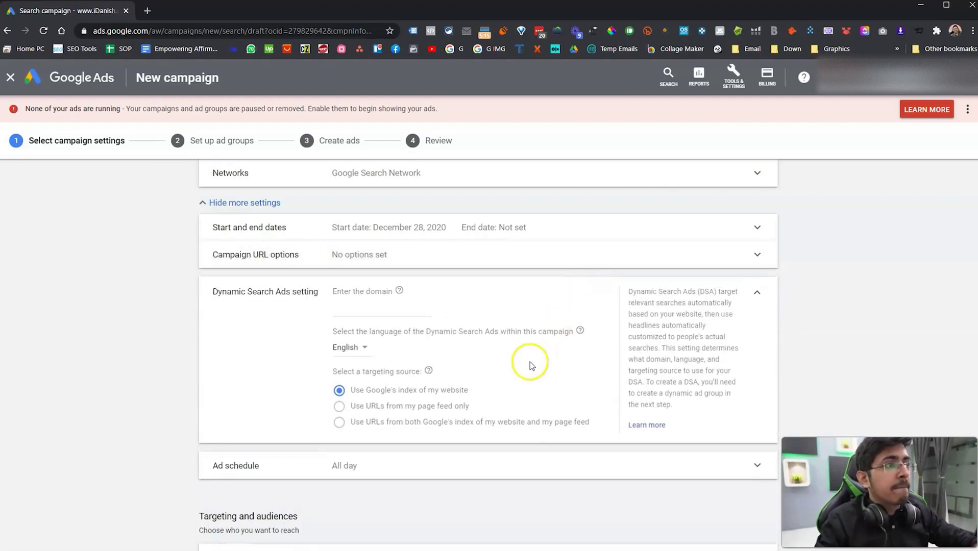
pyautogui.moveTo(213, 290); pyautogui.dragTo(372, 294)
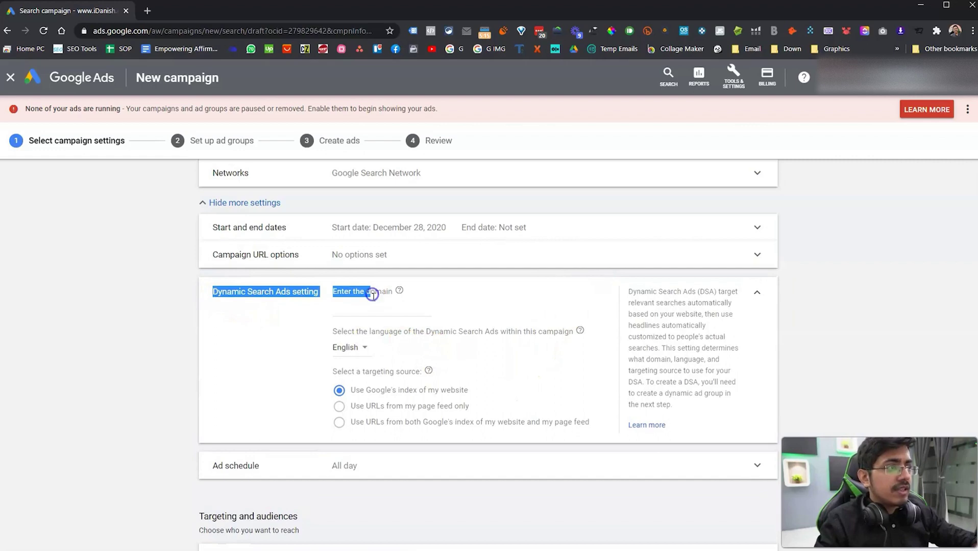
pyautogui.click(758, 295)
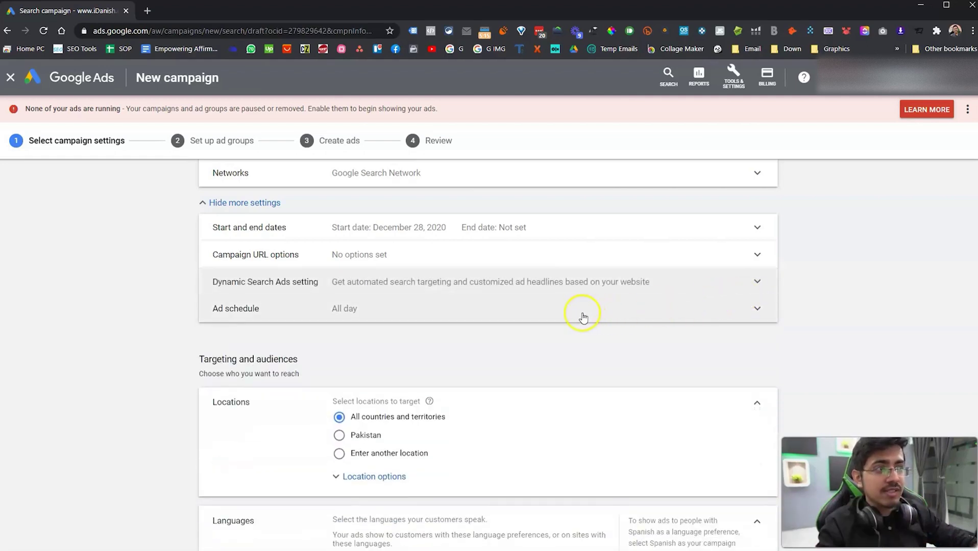
# Open the campaign's ad schedule and set it to Mondays - Fridays with a start time of 09:00
pyautogui.click(439, 313)
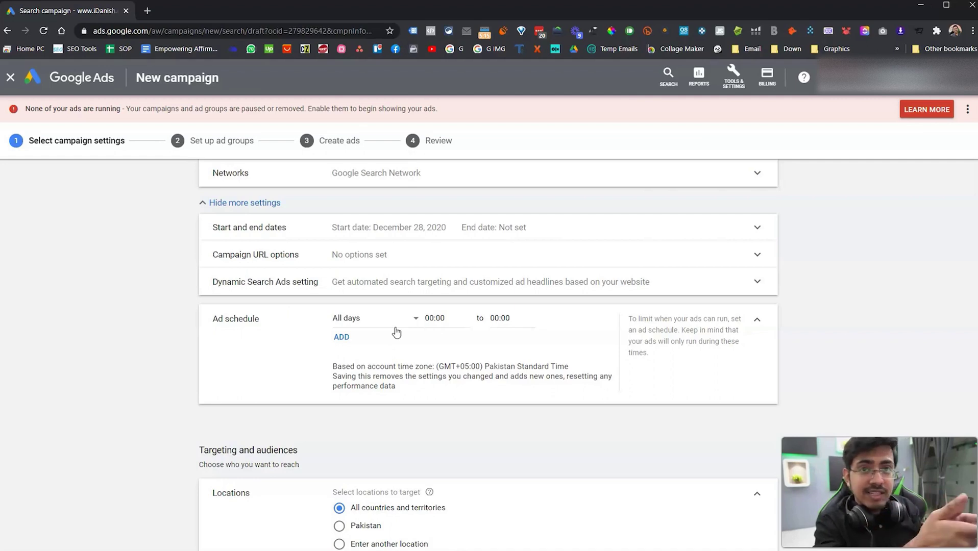
pyautogui.click(393, 322)
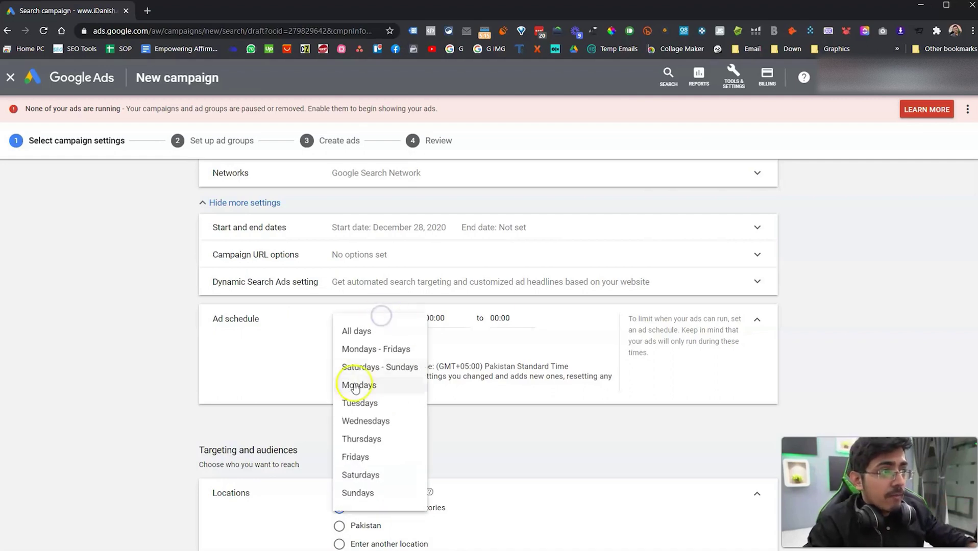
pyautogui.click(362, 349)
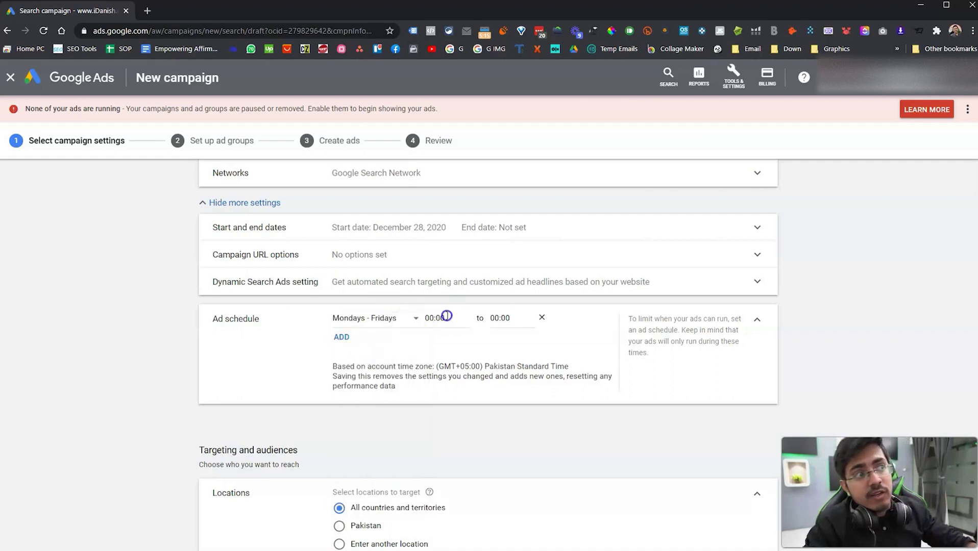
pyautogui.click(448, 316)
pyautogui.scroll(-20, 462, 194)
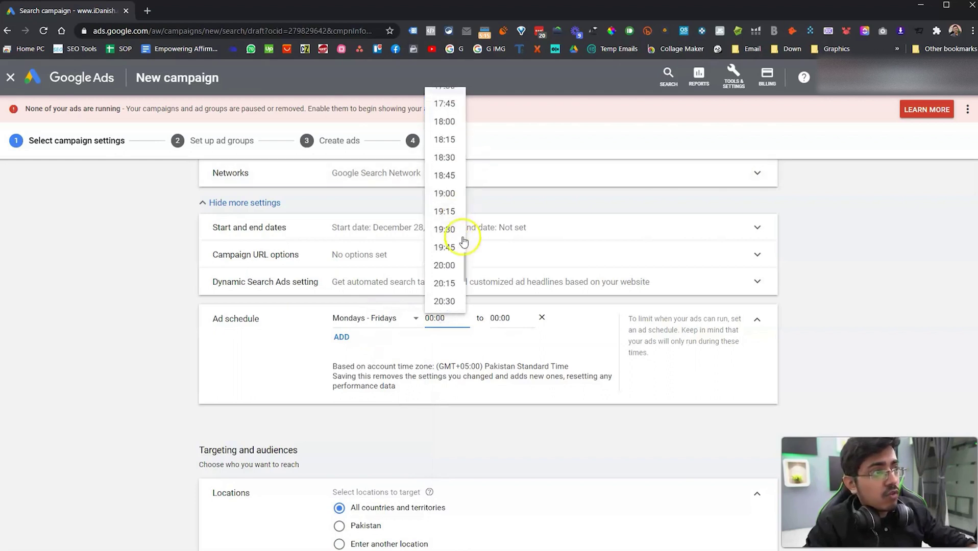
pyautogui.scroll(20, 456, 248)
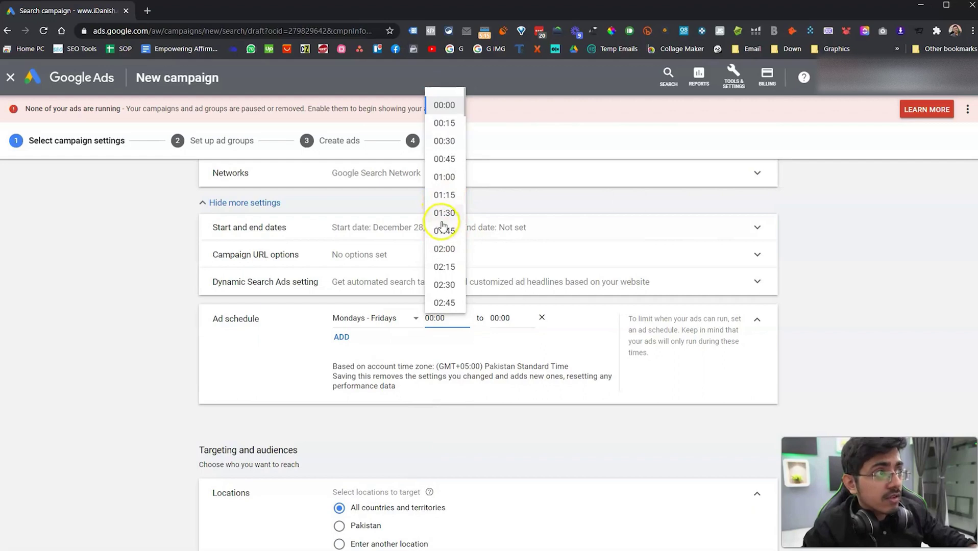
pyautogui.scroll(-8, 456, 260)
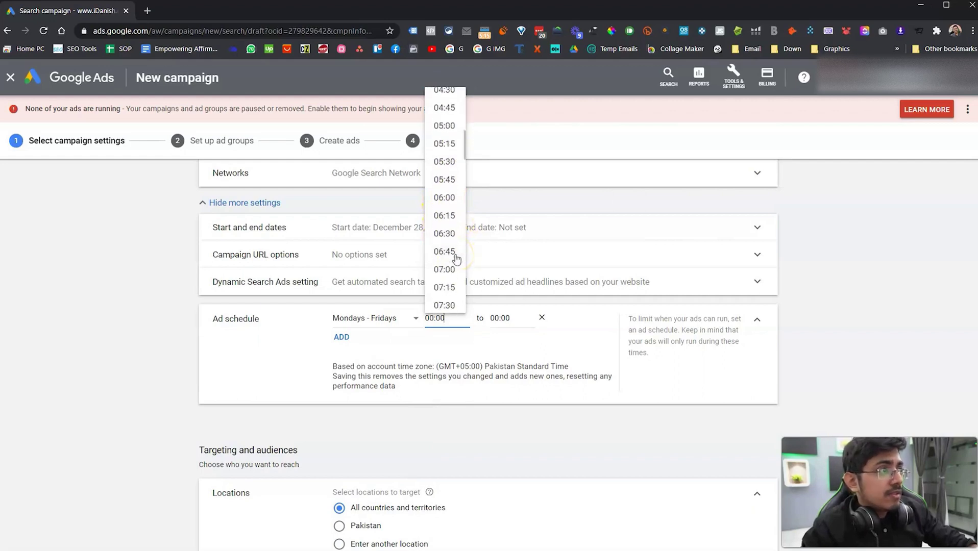
pyautogui.scroll(-4, 454, 270)
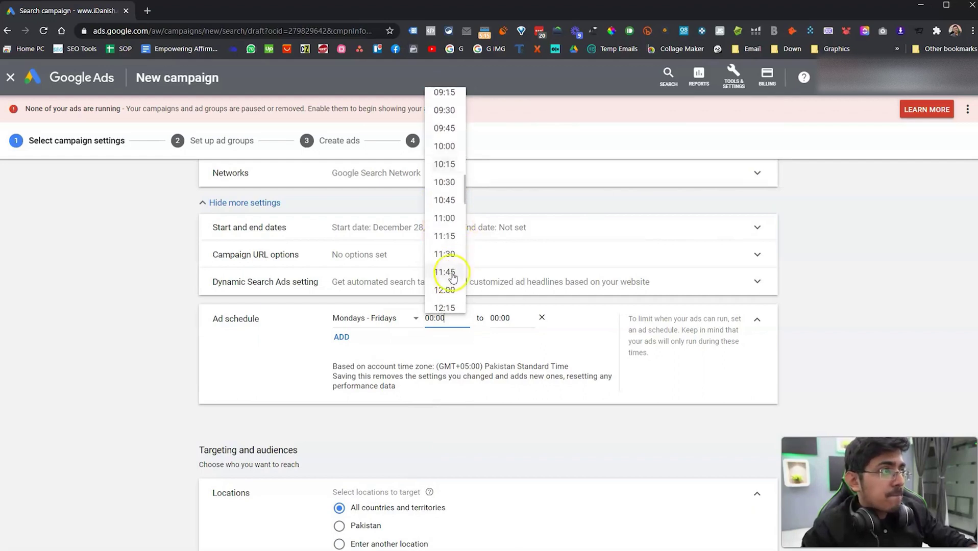
pyautogui.scroll(2, 445, 256)
pyautogui.click(445, 188)
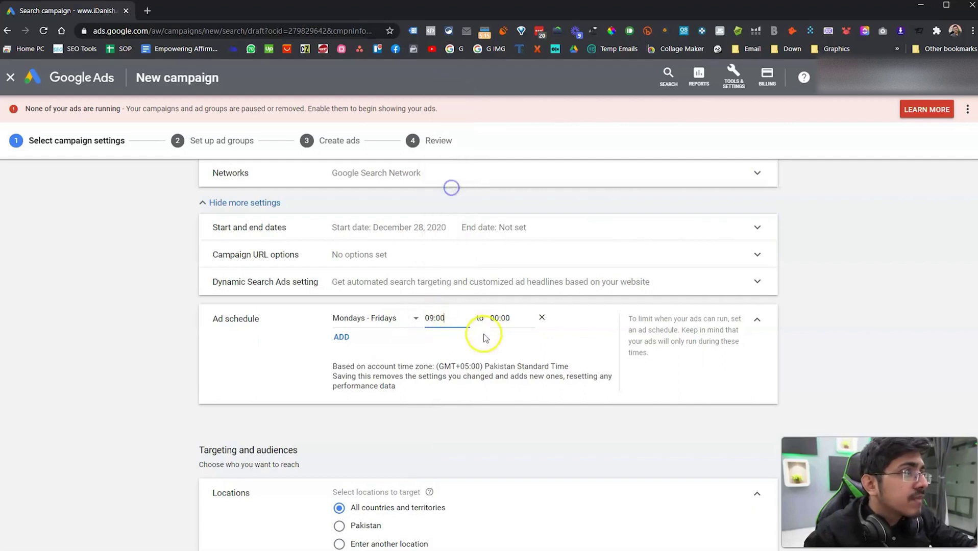
# Set the end time of the Mondays - Fridays ad schedule to 14:00
pyautogui.click(513, 319)
pyautogui.scroll(-7, 515, 245)
pyautogui.scroll(-9, 519, 251)
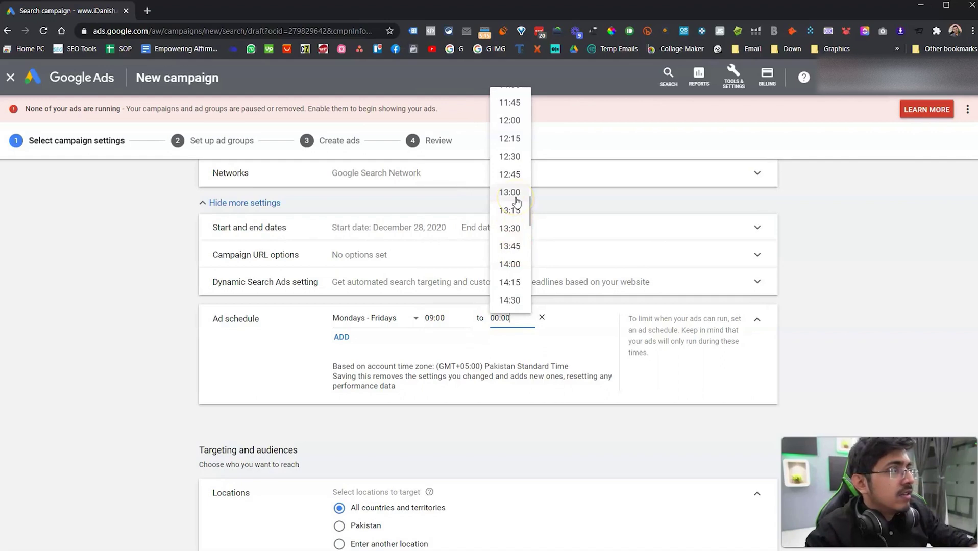
pyautogui.scroll(-1, 518, 286)
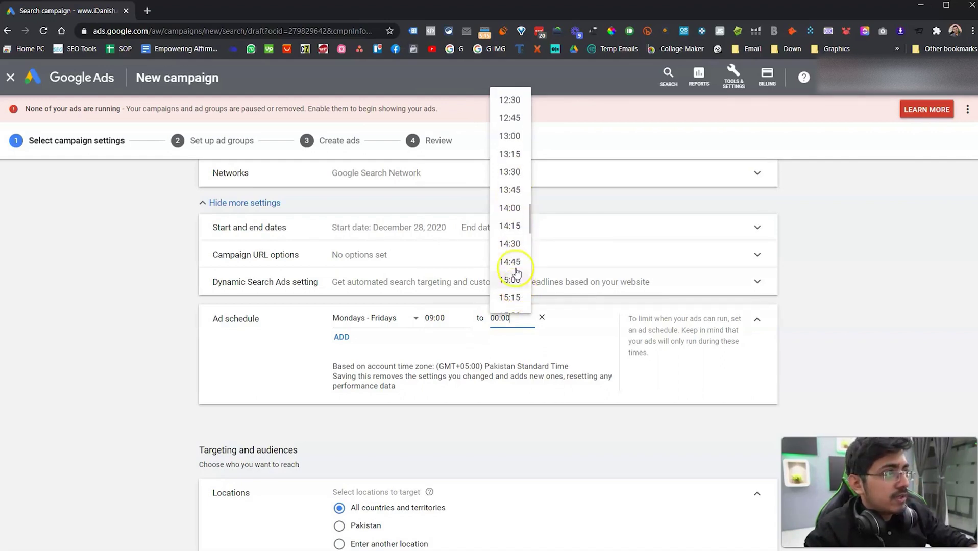
pyautogui.click(508, 208)
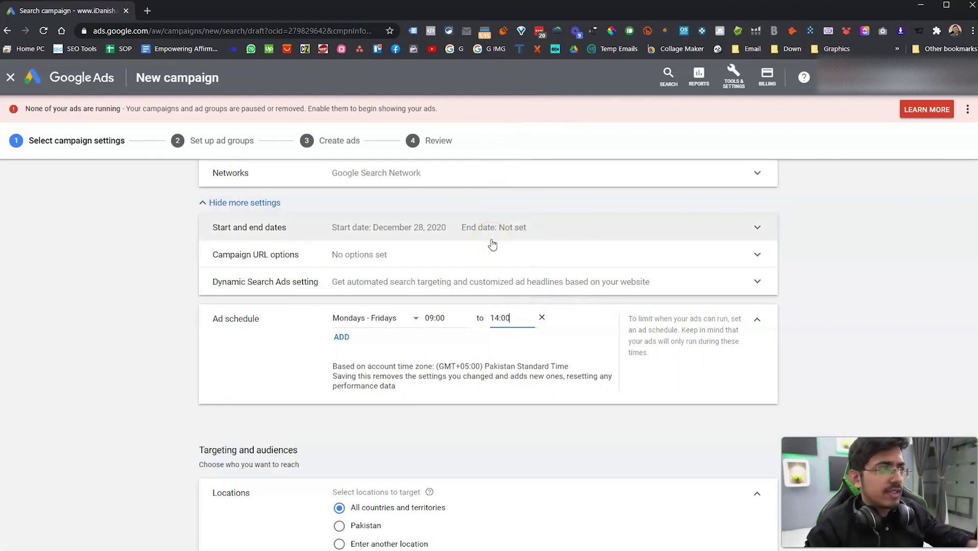
# Try a second ad schedule row for Saturdays - Sundays starting at 02:00, and remove that row
pyautogui.click(348, 339)
pyautogui.click(360, 337)
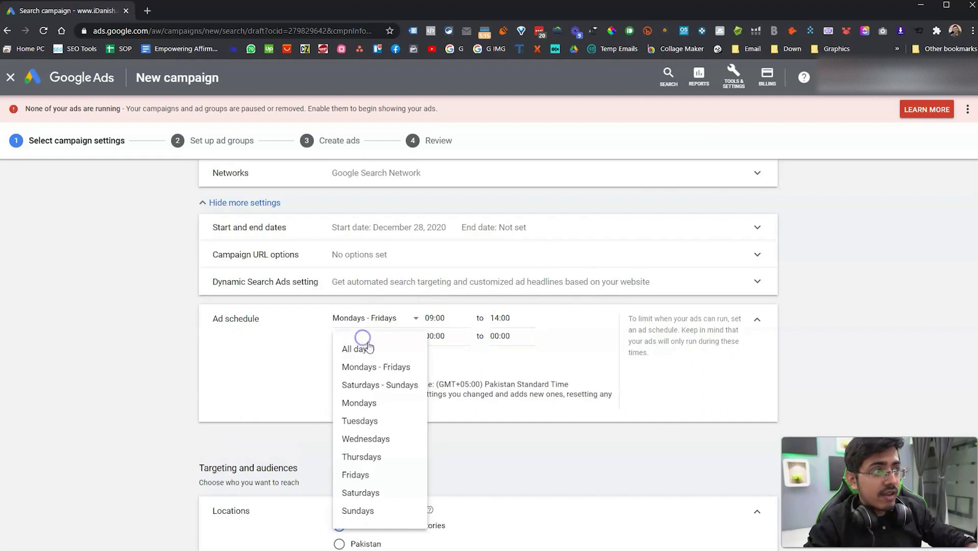
pyautogui.click(370, 388)
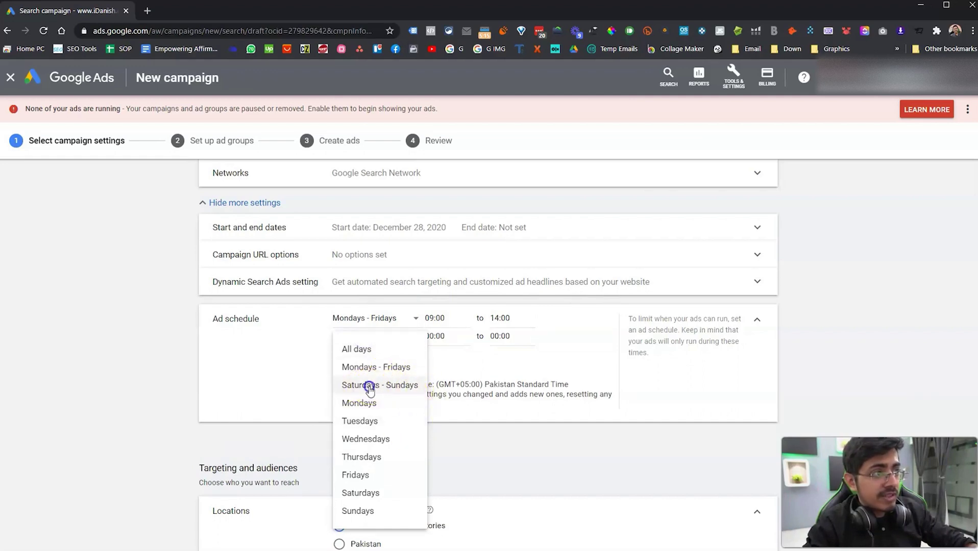
pyautogui.click(435, 337)
pyautogui.click(448, 179)
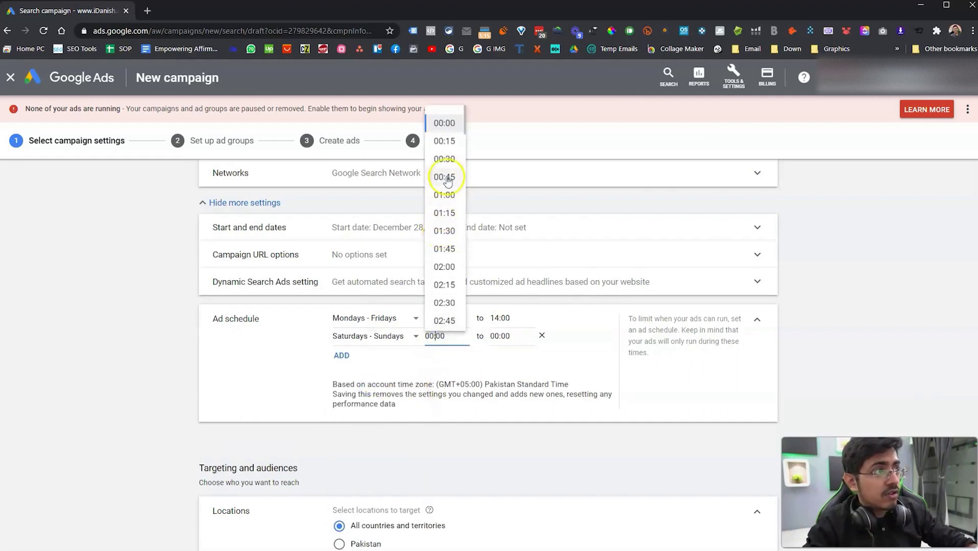
pyautogui.click(447, 267)
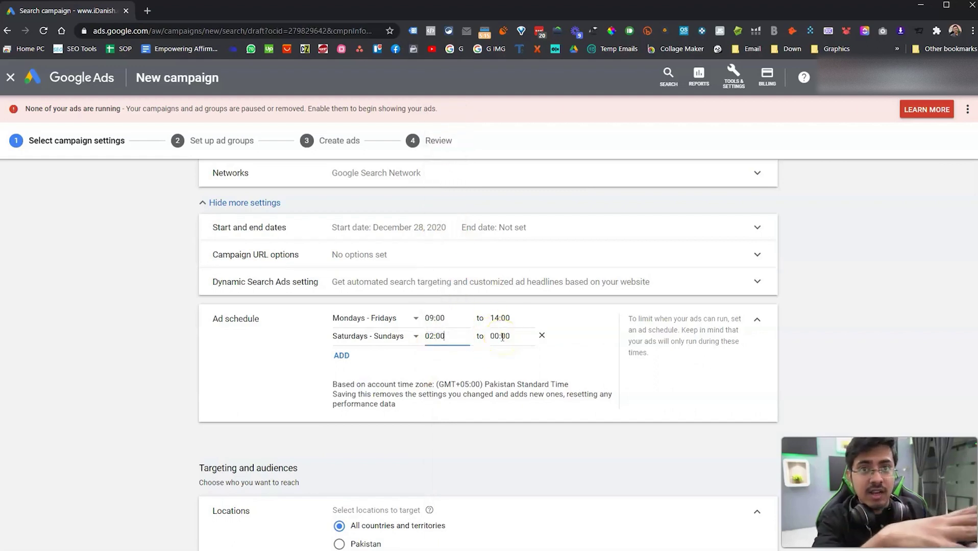
pyautogui.click(542, 335)
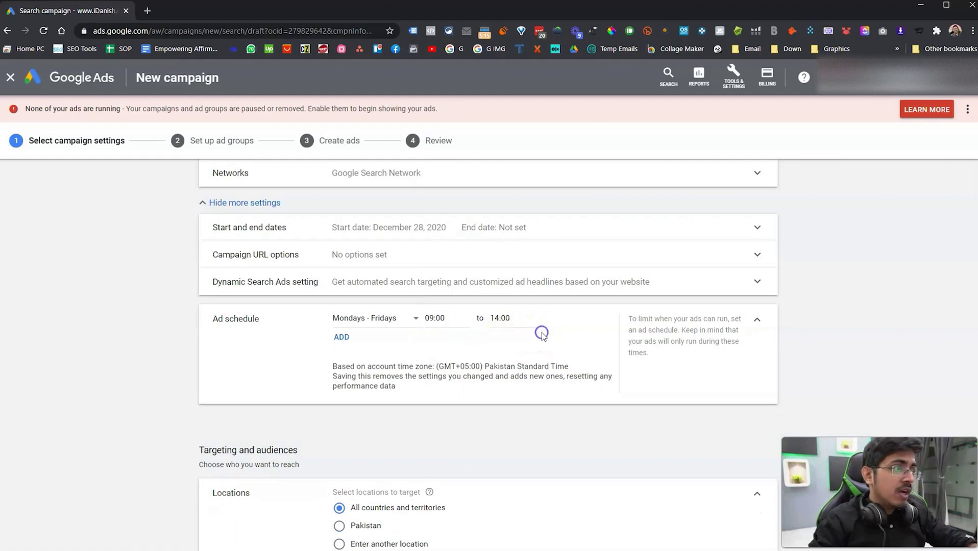
# Collapse the ad schedule and expand the location options under Targeting and audiences
pyautogui.click(761, 323)
pyautogui.scroll(-3, 459, 316)
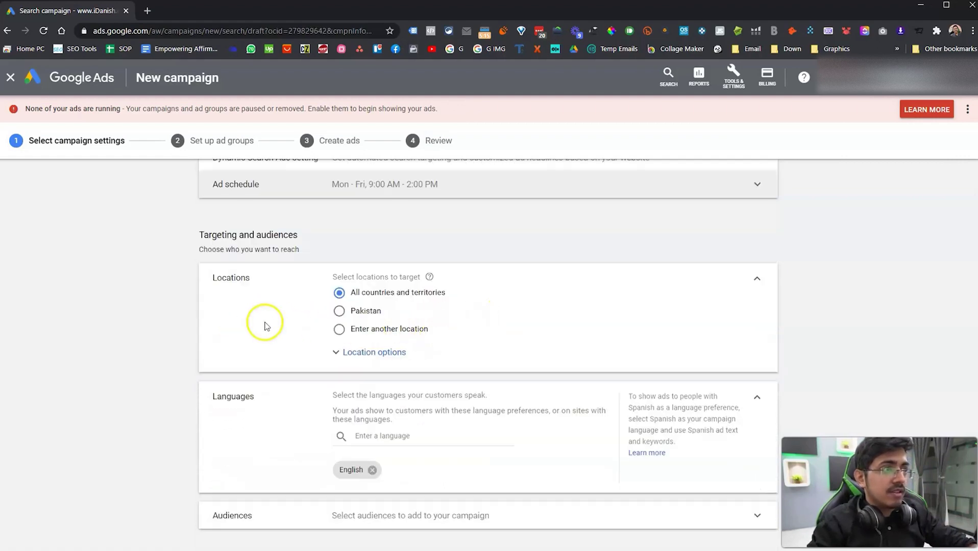
pyautogui.moveTo(193, 234); pyautogui.dragTo(312, 241)
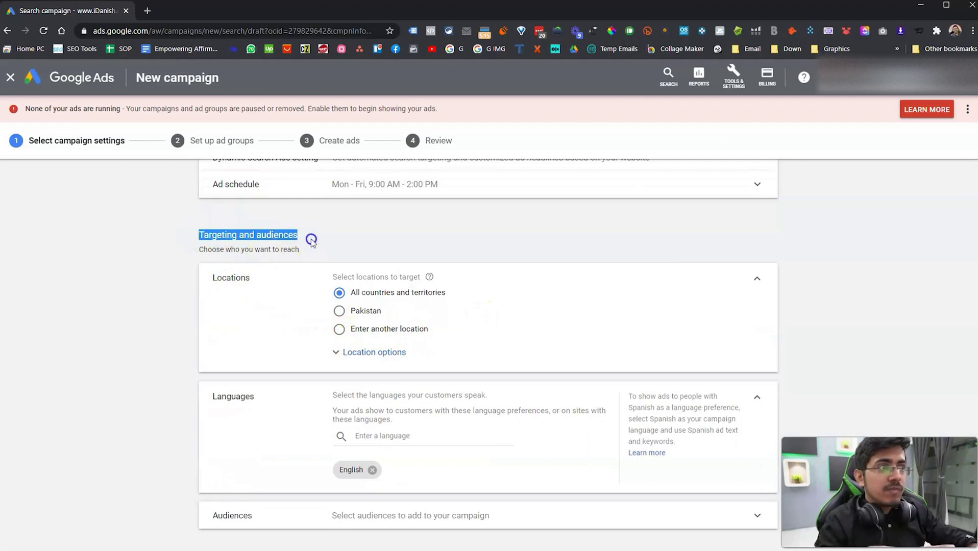
pyautogui.moveTo(212, 249); pyautogui.dragTo(312, 251)
pyautogui.scroll(1, 386, 276)
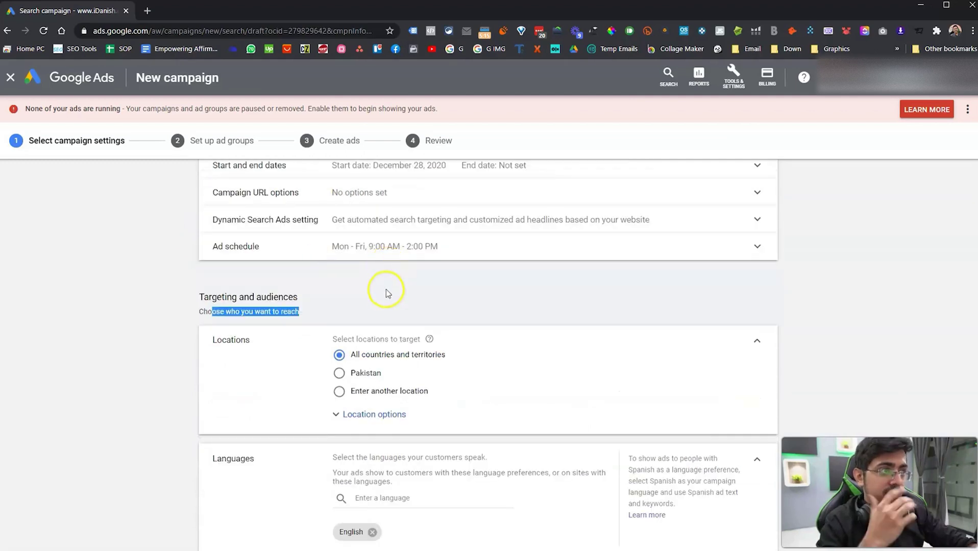
pyautogui.click(383, 415)
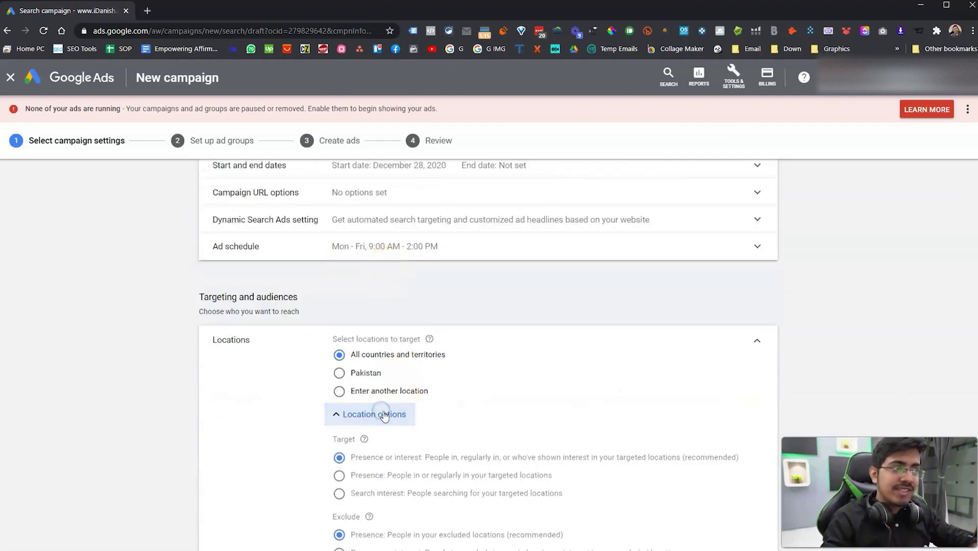
pyautogui.scroll(-2, 388, 413)
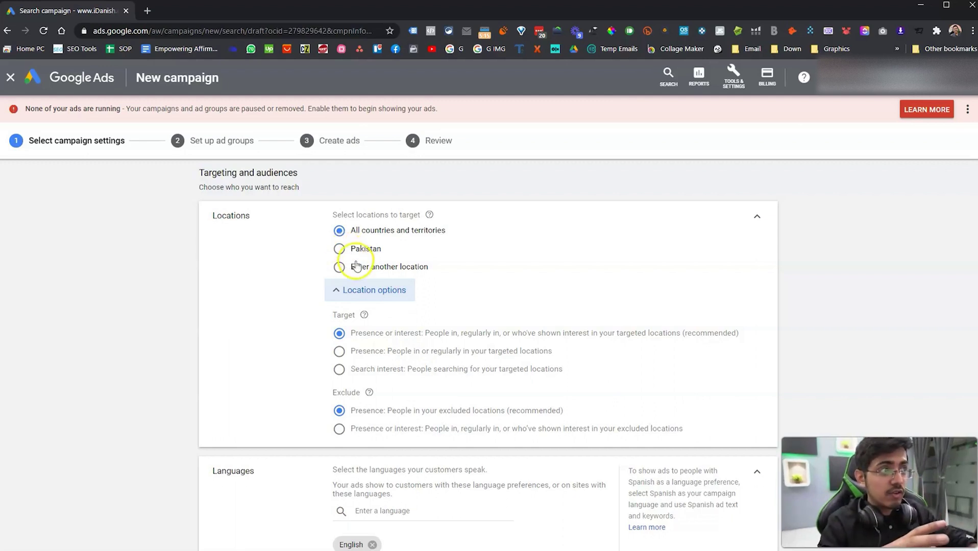
# Try entering another location to target through the advanced search, and cancel the location dialog
pyautogui.click(338, 267)
pyautogui.click(541, 298)
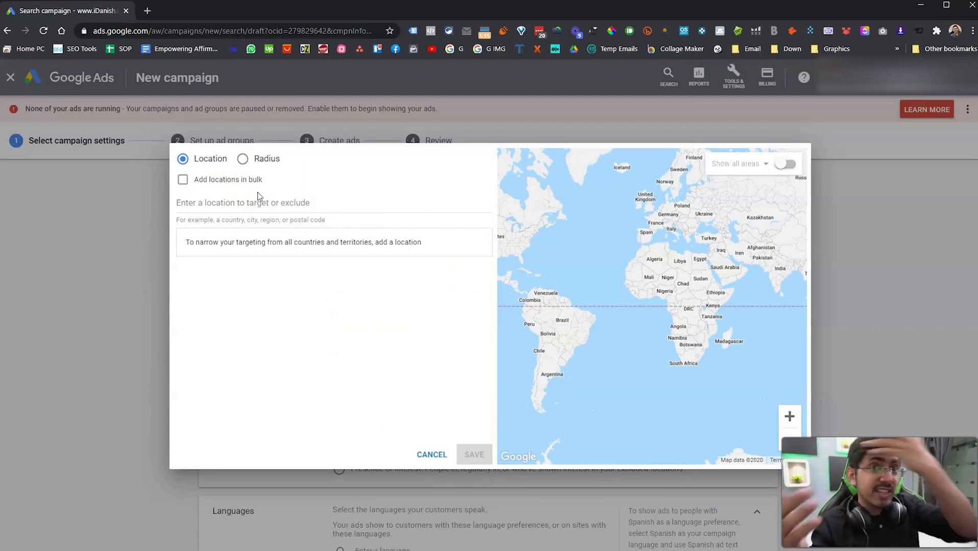
pyautogui.click(432, 455)
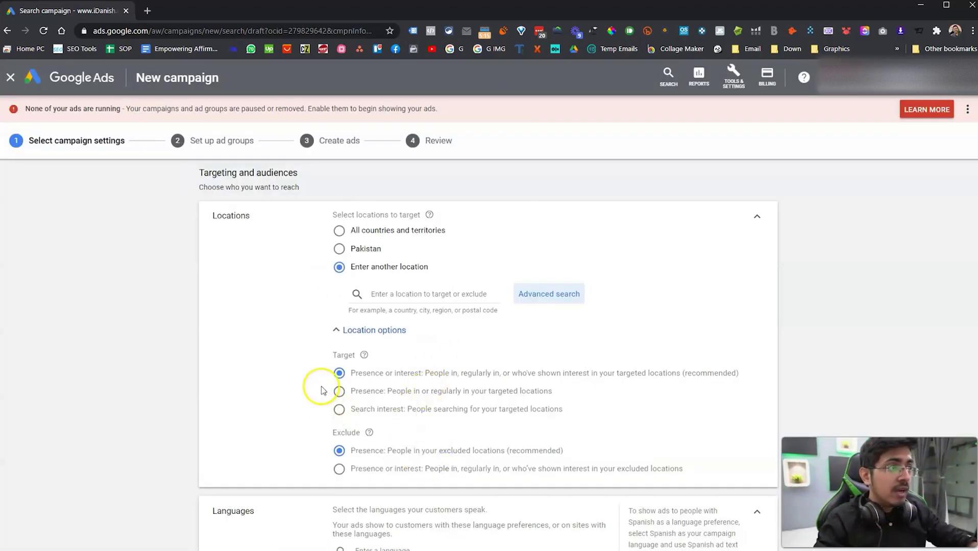
# Capture the screen region showing the Target and Exclude location options
pyautogui.press('Print')
pyautogui.moveTo(278, 333); pyautogui.dragTo(806, 483)
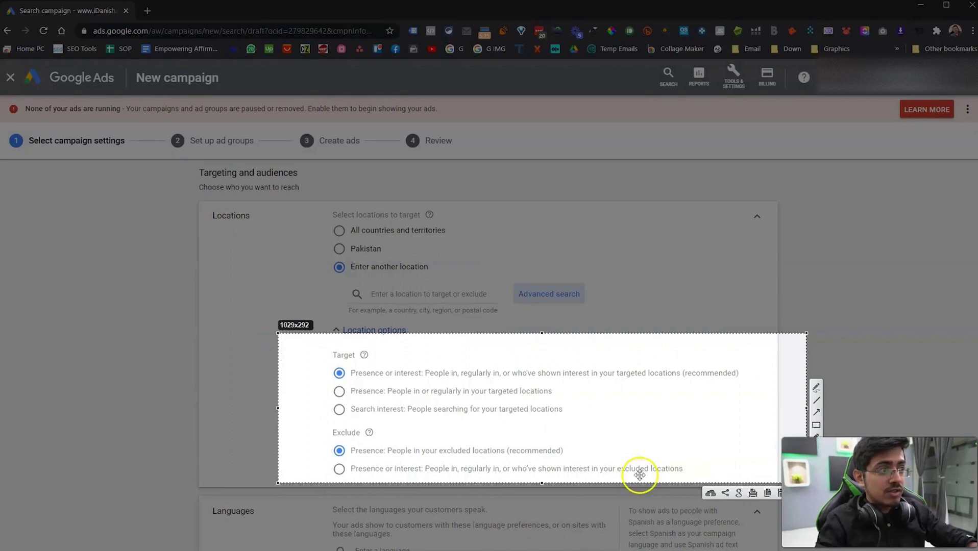
pyautogui.hotkey('ctrl', 'c')
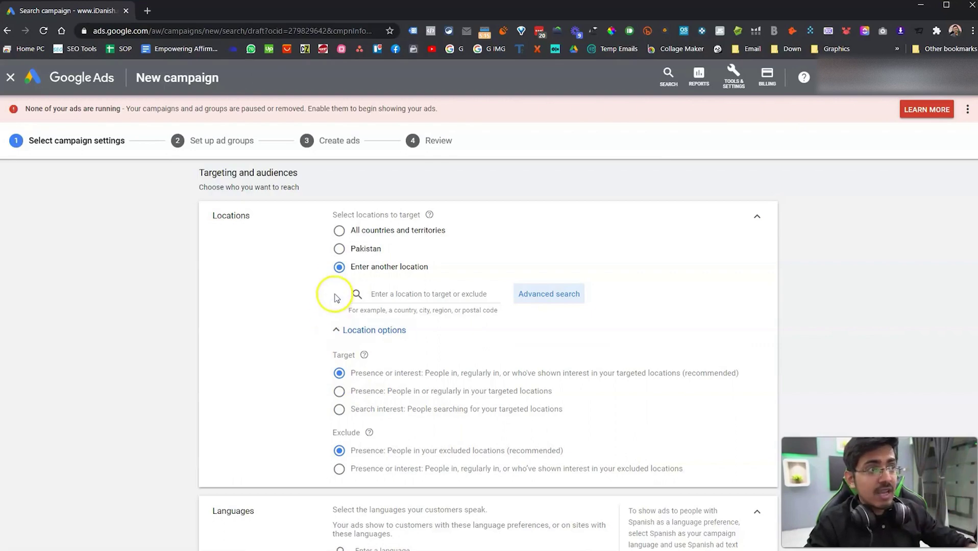
# Target Pakistan and set the Target option to Presence: People in or regularly in your targeted locations
pyautogui.click(343, 249)
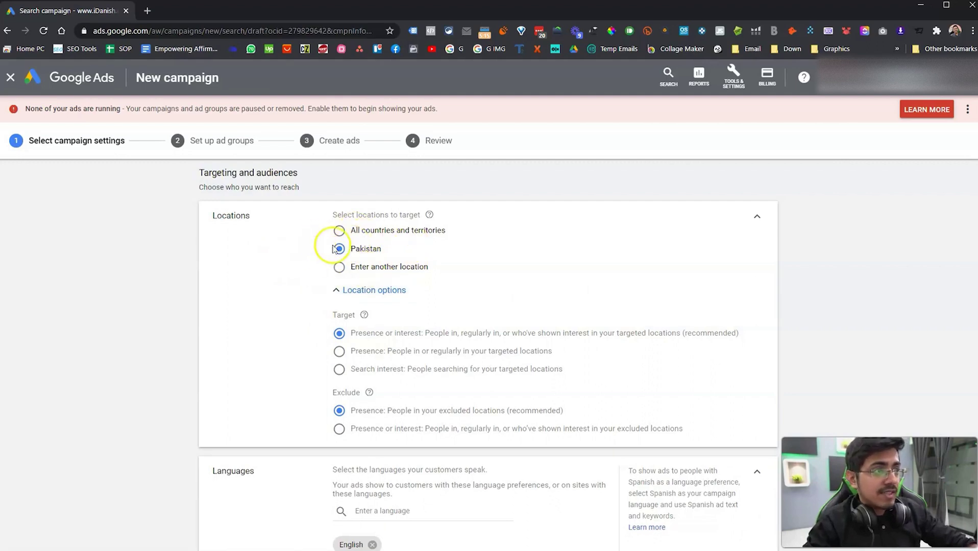
pyautogui.scroll(-1, 429, 327)
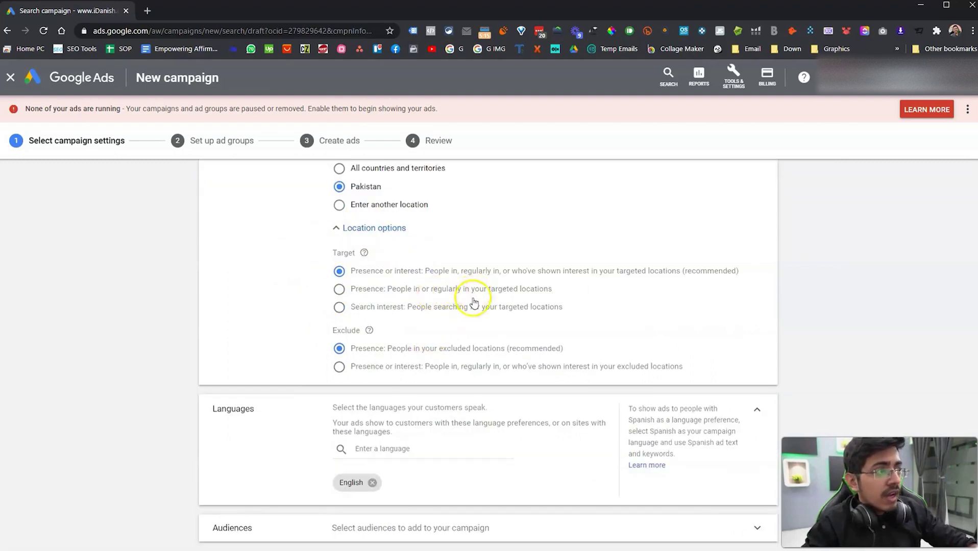
pyautogui.scroll(1, 473, 297)
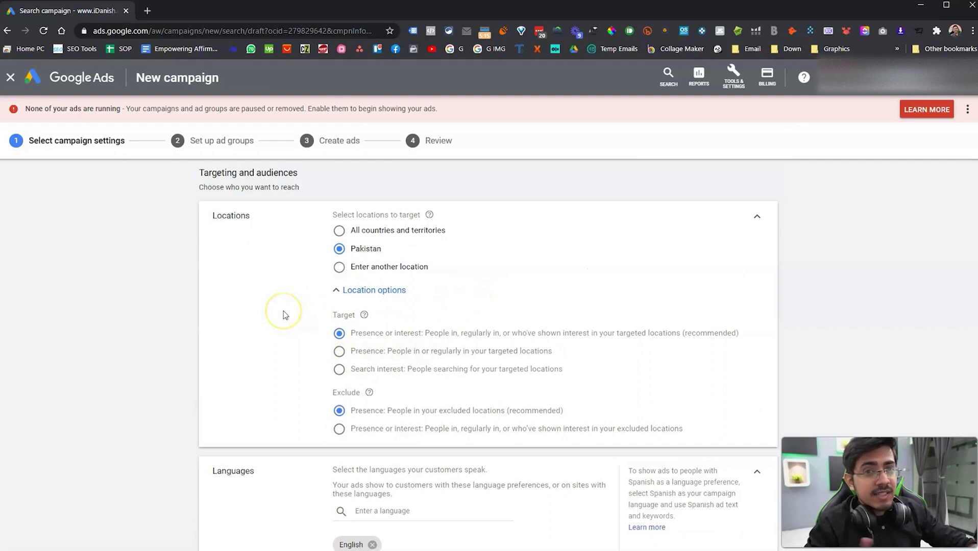
pyautogui.click(341, 351)
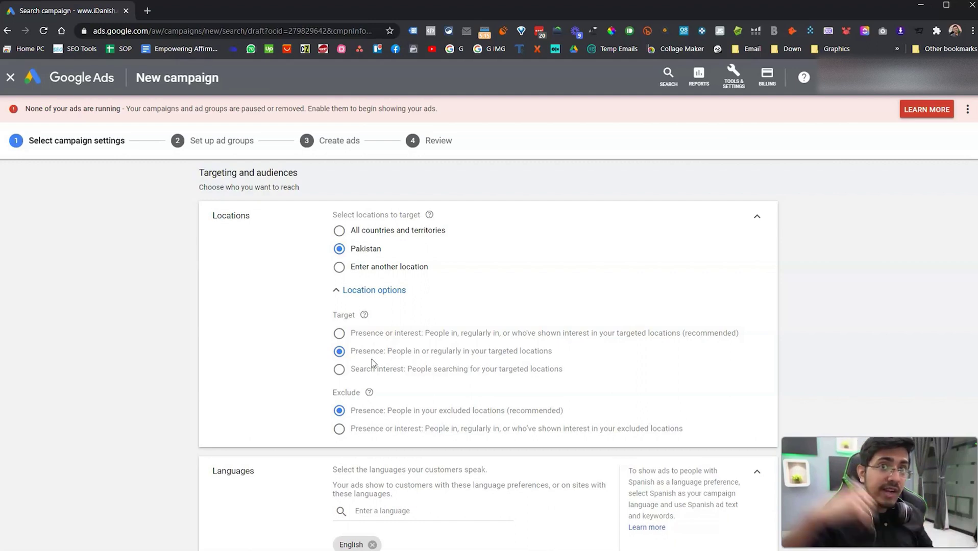
pyautogui.click(357, 335)
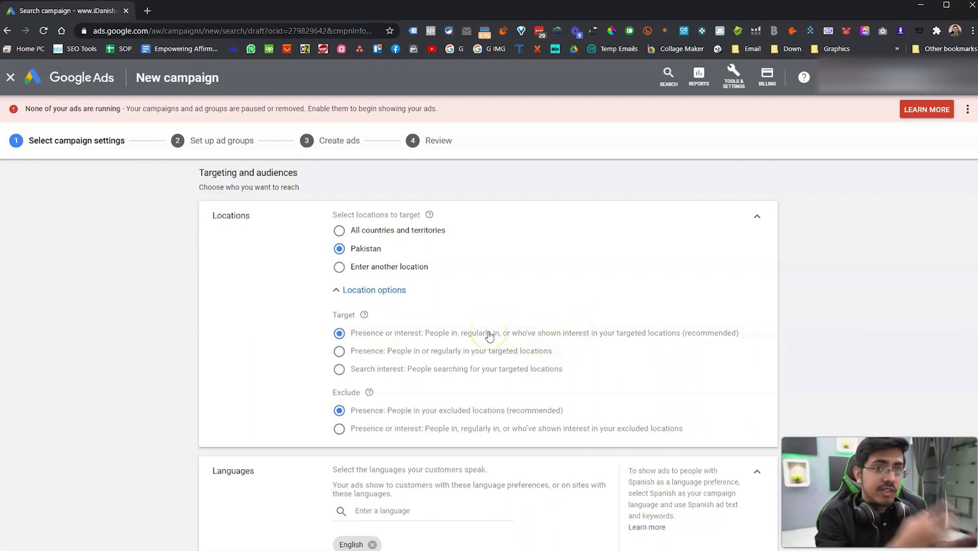
pyautogui.click(378, 352)
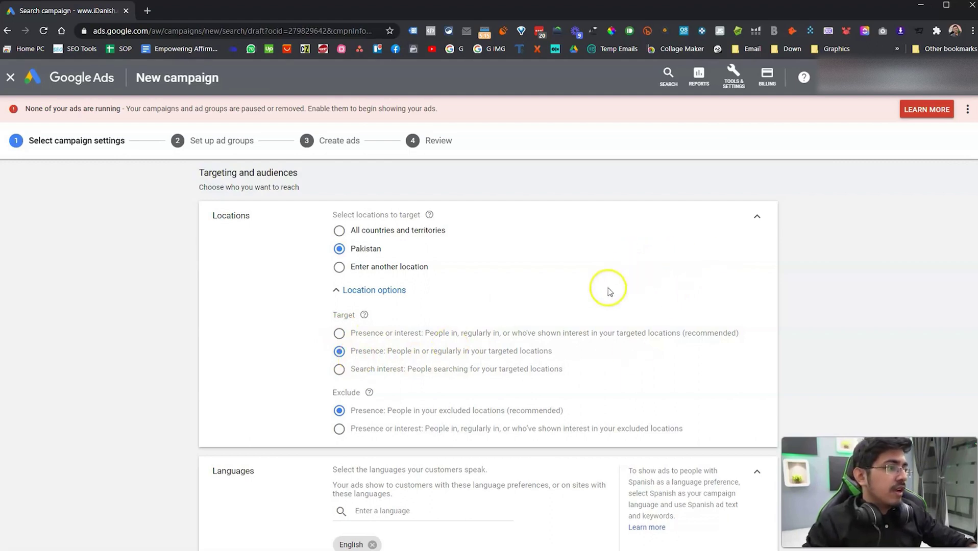
# Keep the Exclude option at Presence: People in your excluded locations, and collapse the Locations section
pyautogui.moveTo(323, 393)
pyautogui.mouseDown()
pyautogui.moveTo(378, 389)
pyautogui.moveTo(325, 391)
pyautogui.mouseUp()
pyautogui.click(364, 414)
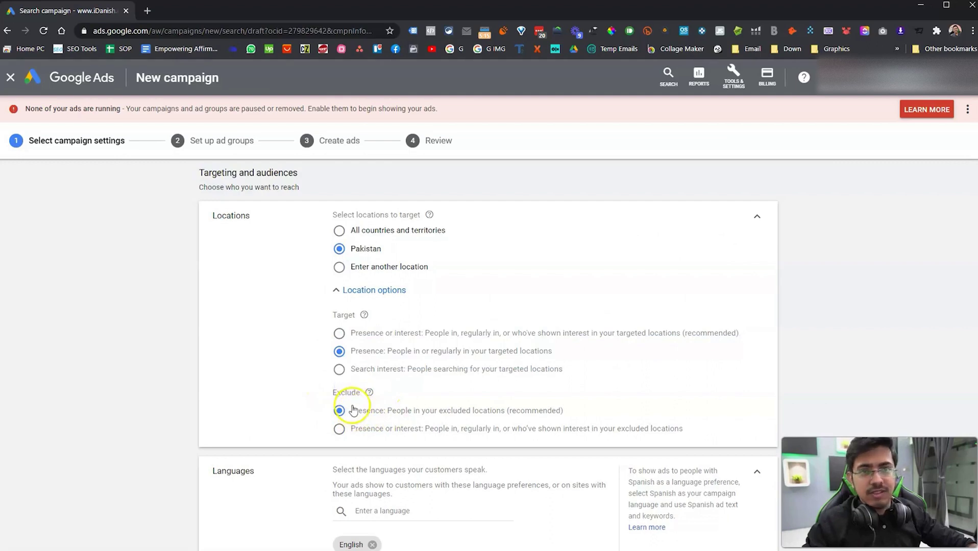
pyautogui.click(757, 217)
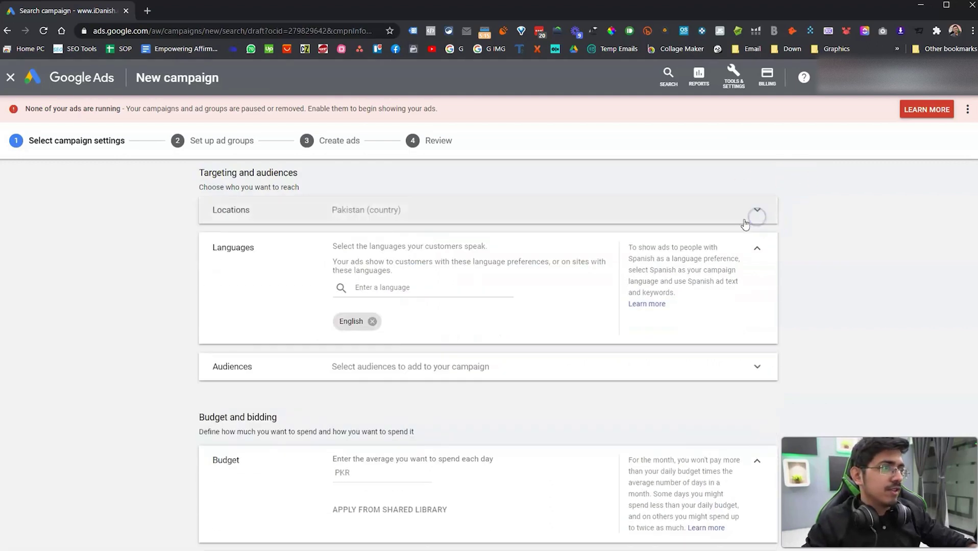
# View the list of available campaign languages and close it without choosing another language
pyautogui.click(401, 290)
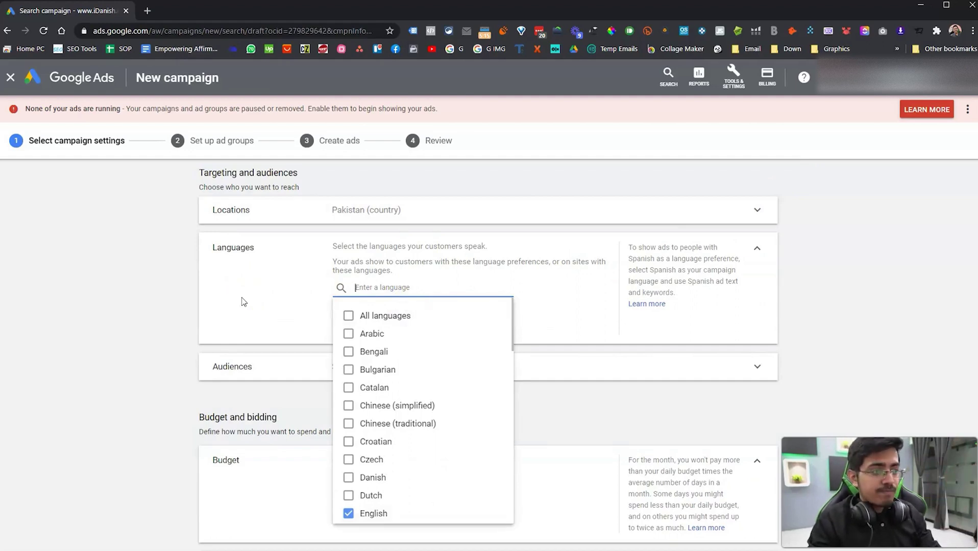
pyautogui.click(243, 302)
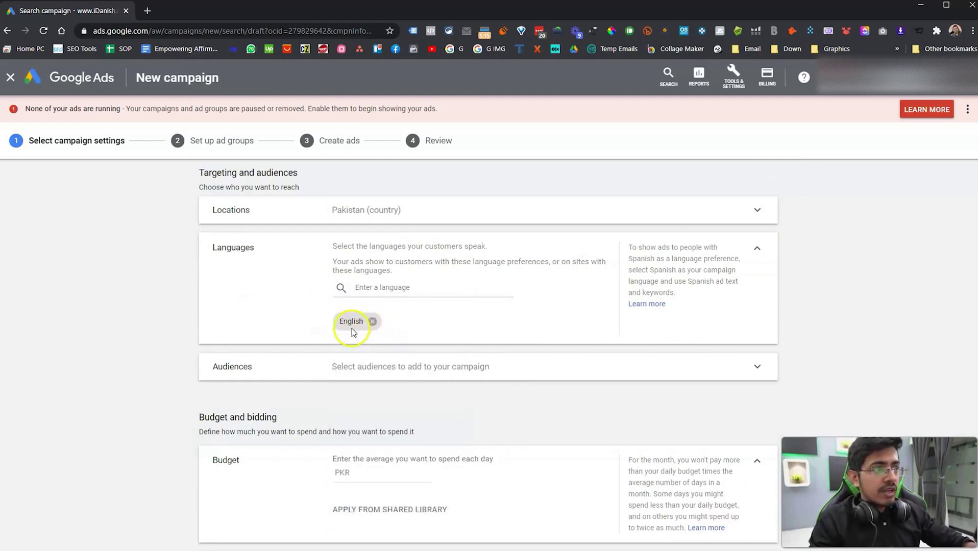
# Set the campaign languages to All languages and check the language search for Urdu
pyautogui.click(370, 287)
pyautogui.write('all')
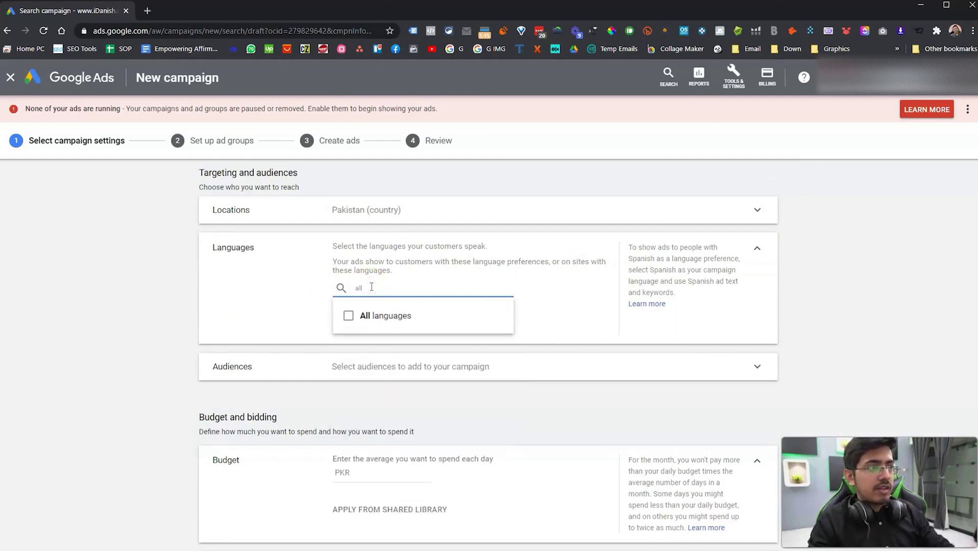
pyautogui.click(375, 316)
pyautogui.doubleClick(375, 287)
pyautogui.write('urdu')
pyautogui.doubleClick(364, 287)
pyautogui.press('BackSpace')
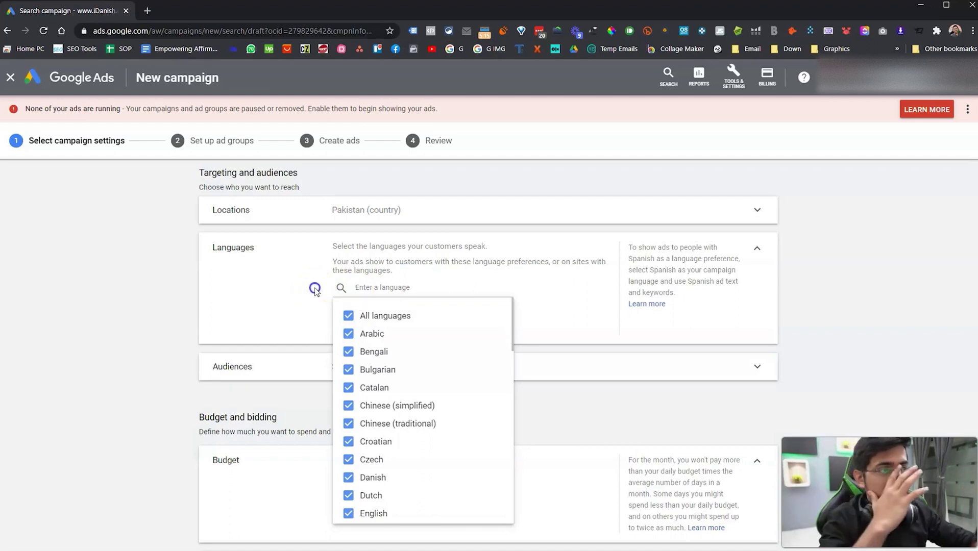
pyautogui.click(315, 289)
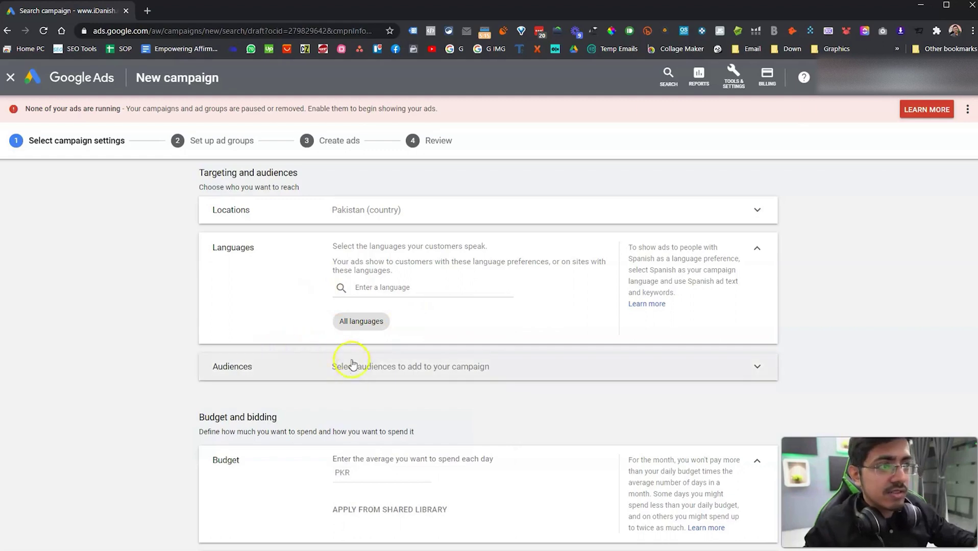
# View the suggested audiences in the Audiences section and collapse it without selecting any
pyautogui.click(406, 374)
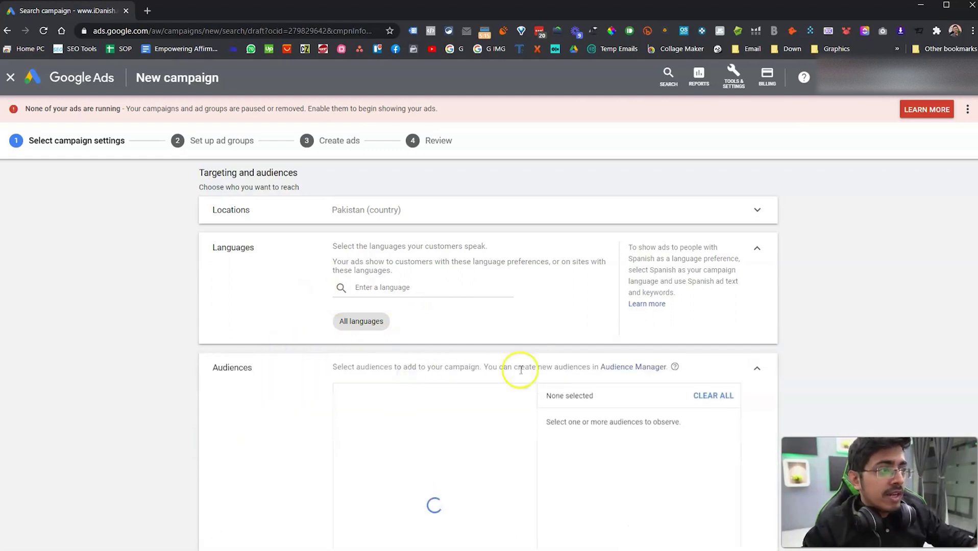
pyautogui.scroll(-1, 525, 373)
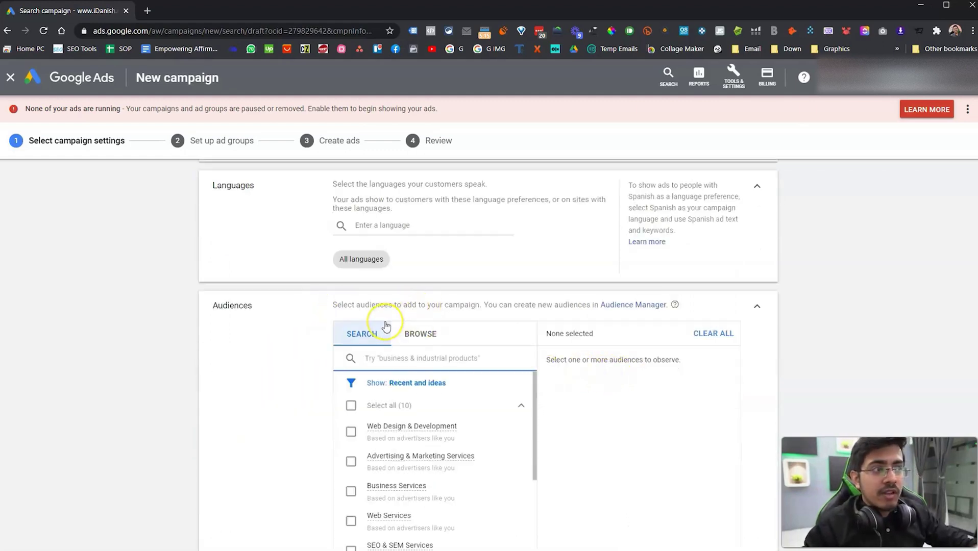
pyautogui.click(757, 307)
# Capture the screen region showing the budget's Apply from Shared Library option
pyautogui.scroll(-2, 497, 342)
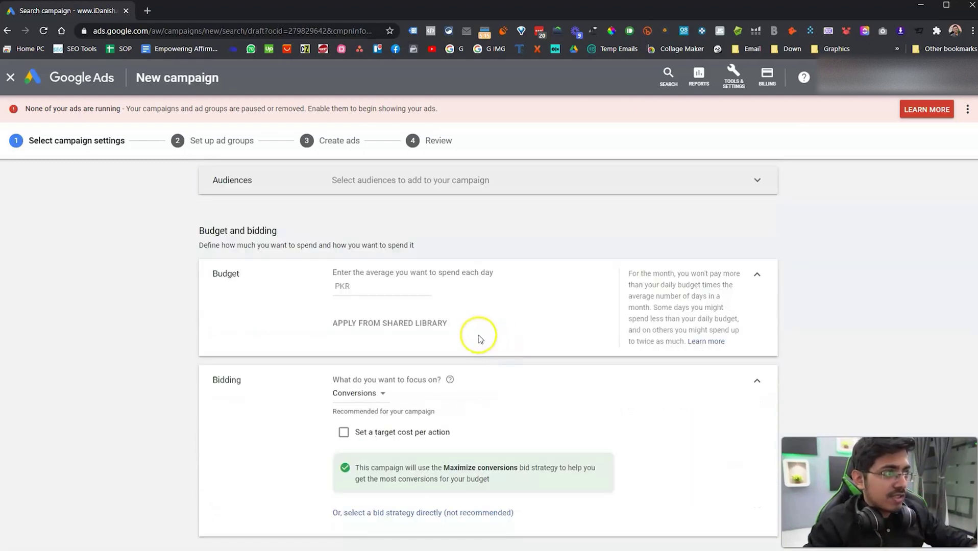
pyautogui.click(365, 290)
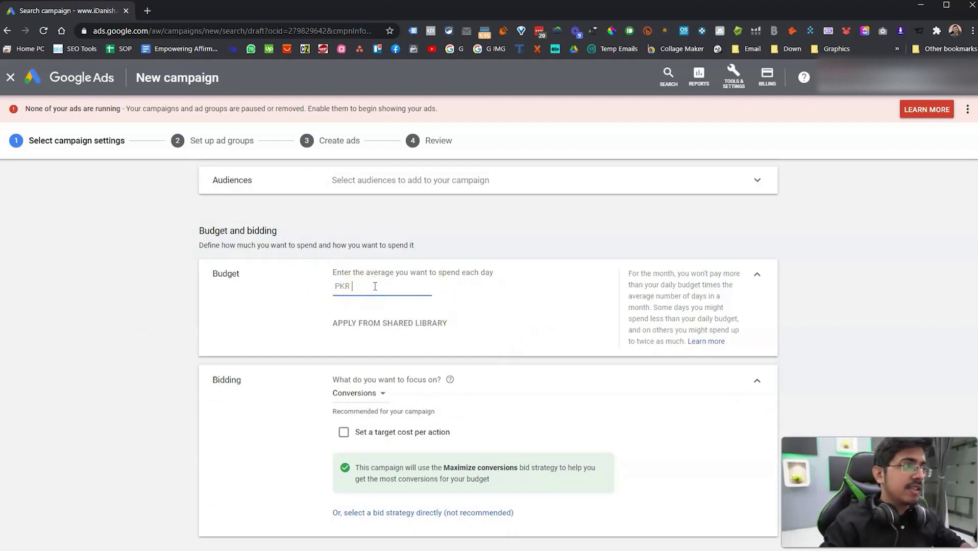
pyautogui.press('Print')
pyautogui.moveTo(291, 302); pyautogui.dragTo(503, 350)
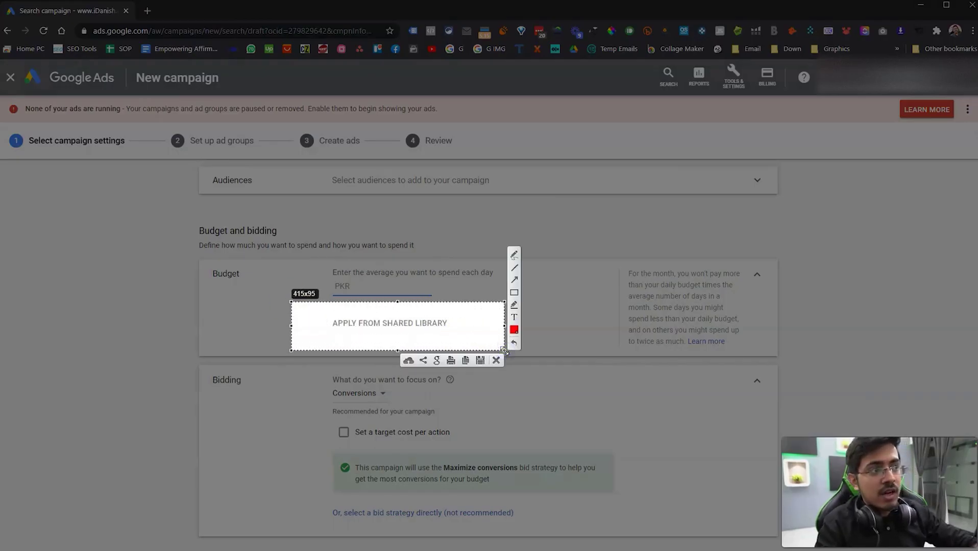
pyautogui.hotkey('ctrl', 'c')
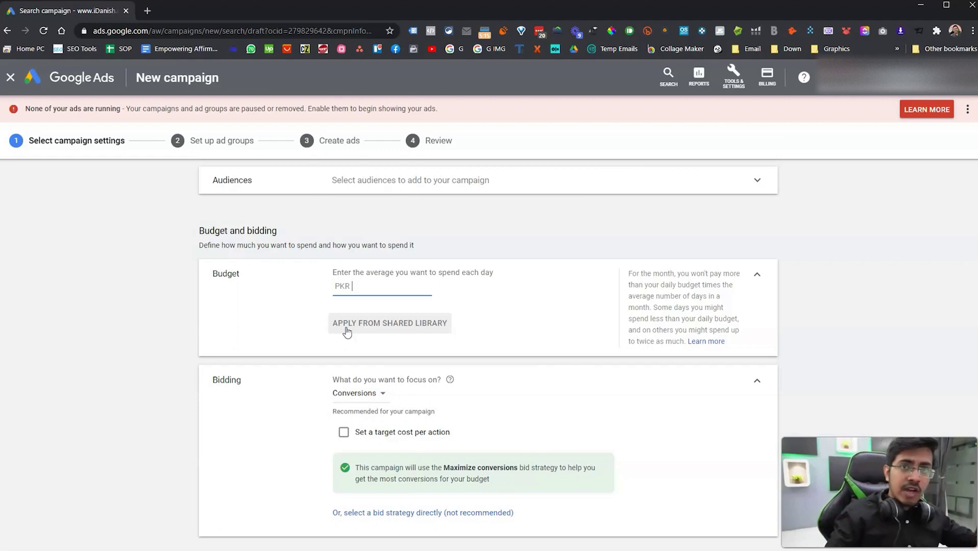
# Set the campaign's average daily budget to PKR 1,000
pyautogui.click(376, 287)
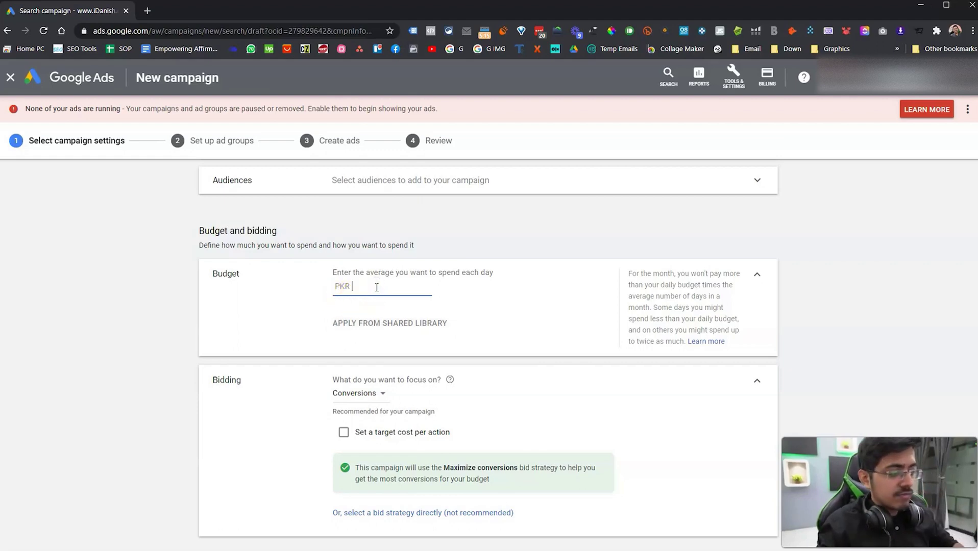
pyautogui.write('1000')
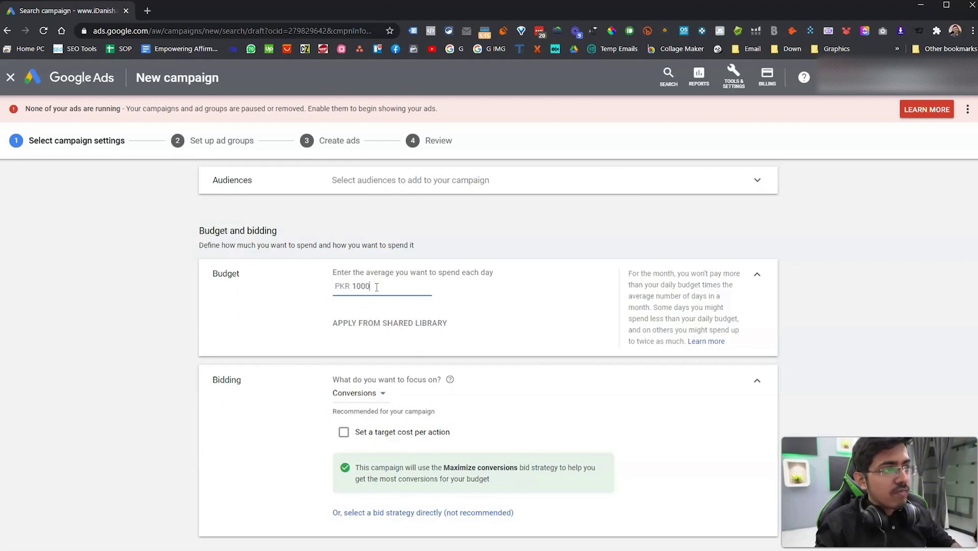
pyautogui.click(306, 286)
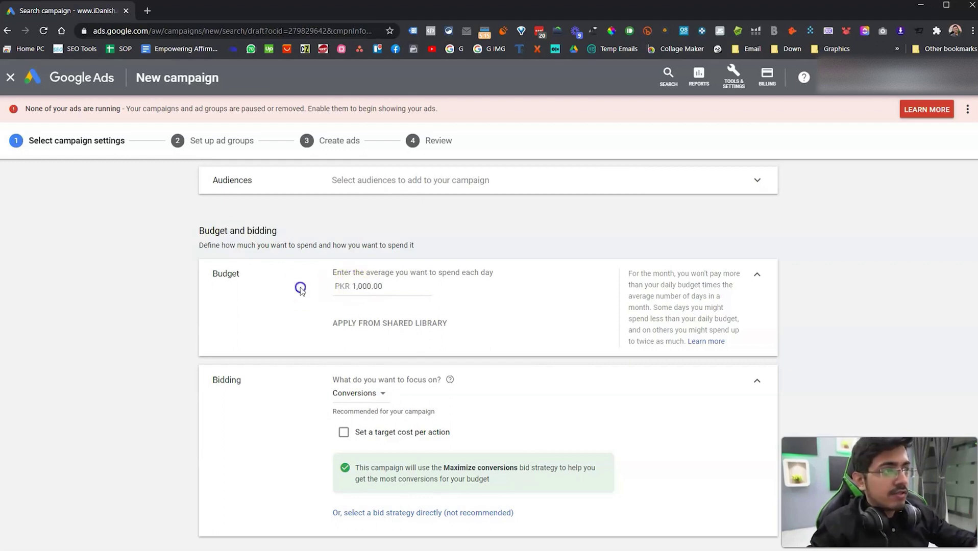
# Review the available bidding focus options and leave the focus on Conversions
pyautogui.scroll(-2, 456, 312)
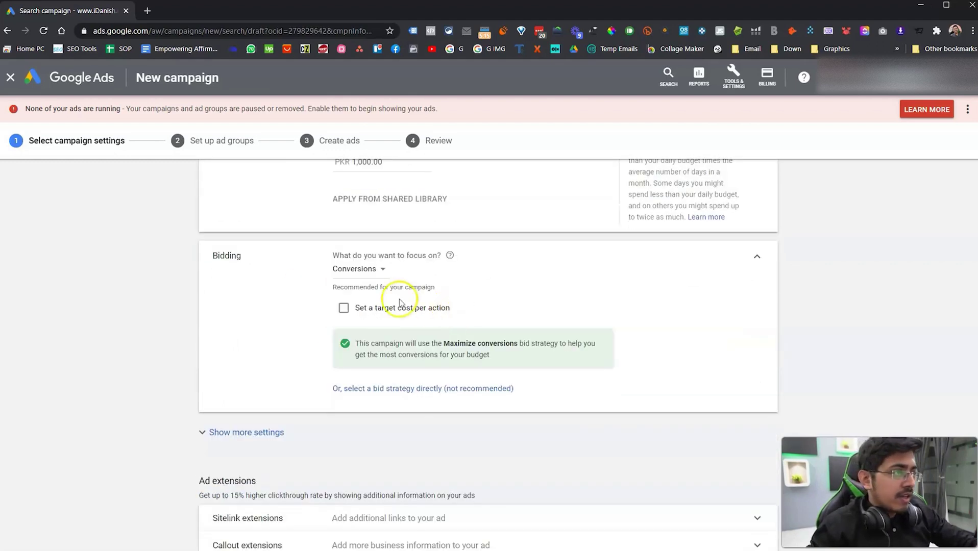
pyautogui.click(356, 270)
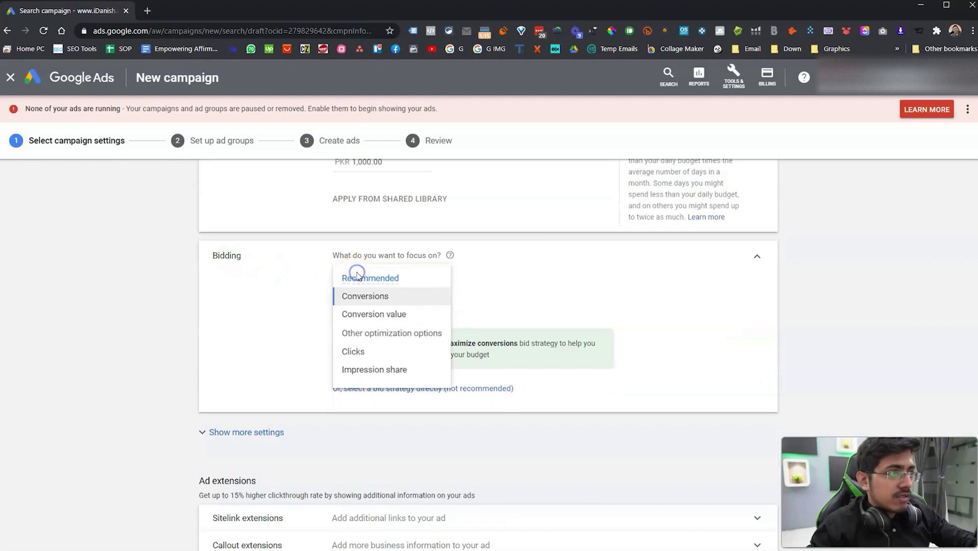
pyautogui.click(197, 259)
pyautogui.click(376, 282)
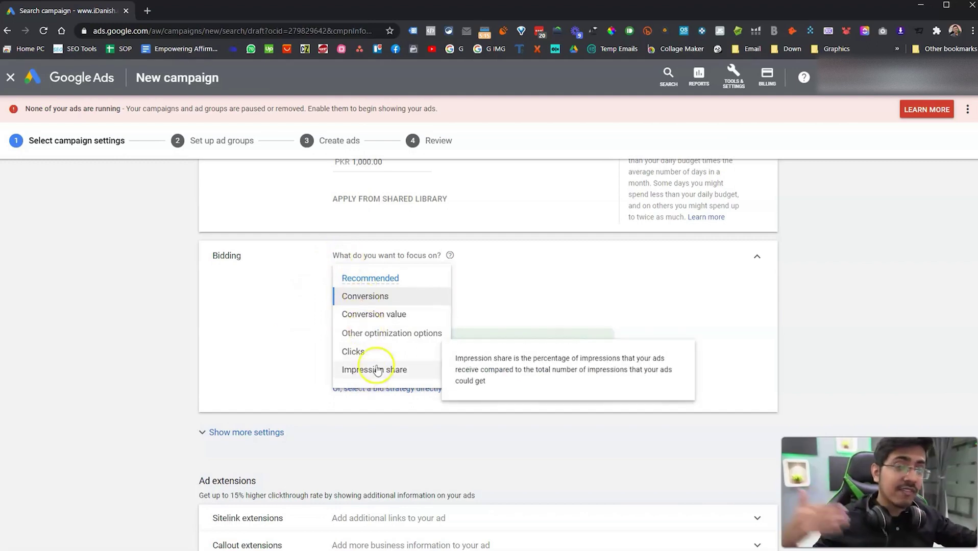
pyautogui.click(375, 248)
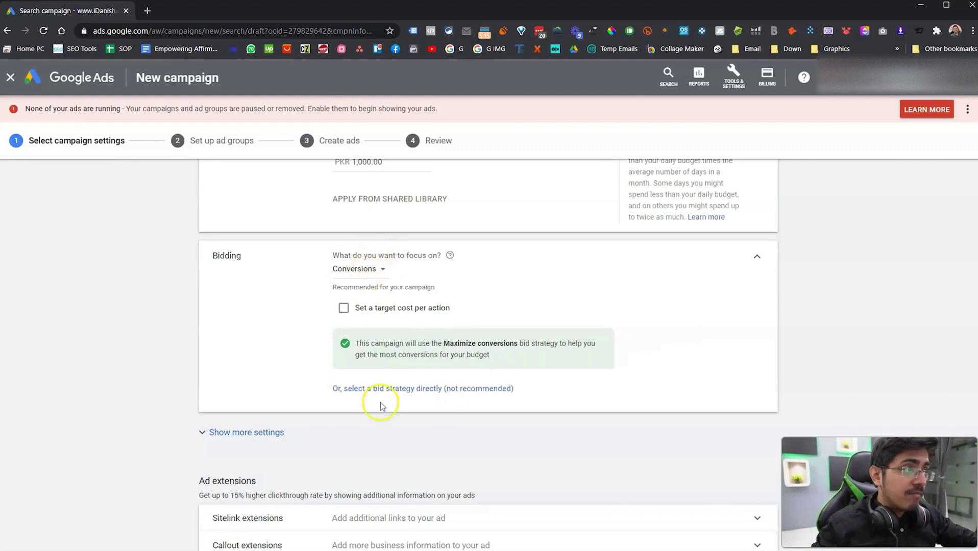
# Select a bid strategy directly, choosing Manual CPC with the Enhanced CPC option turned off
pyautogui.scroll(2, 465, 288)
pyautogui.scroll(-1, 437, 365)
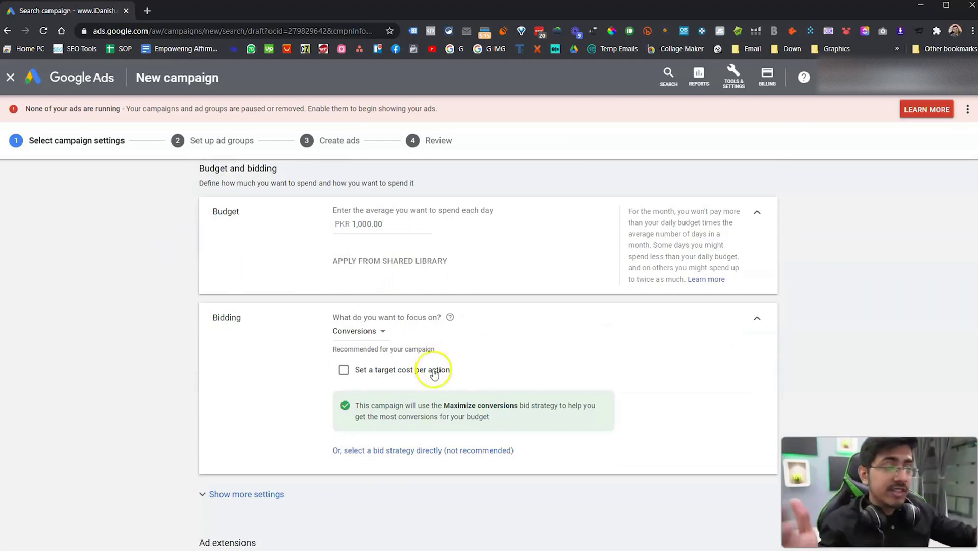
pyautogui.click(382, 452)
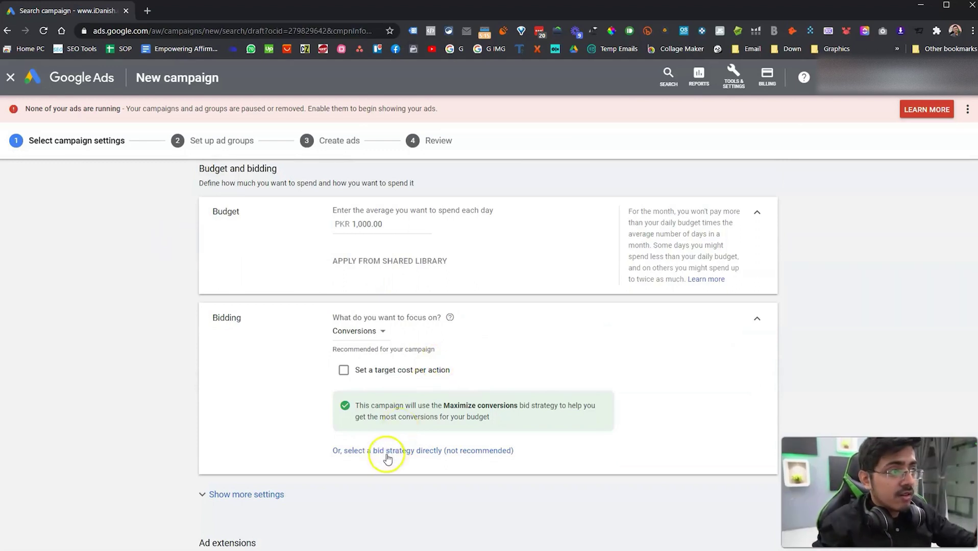
pyautogui.click(373, 358)
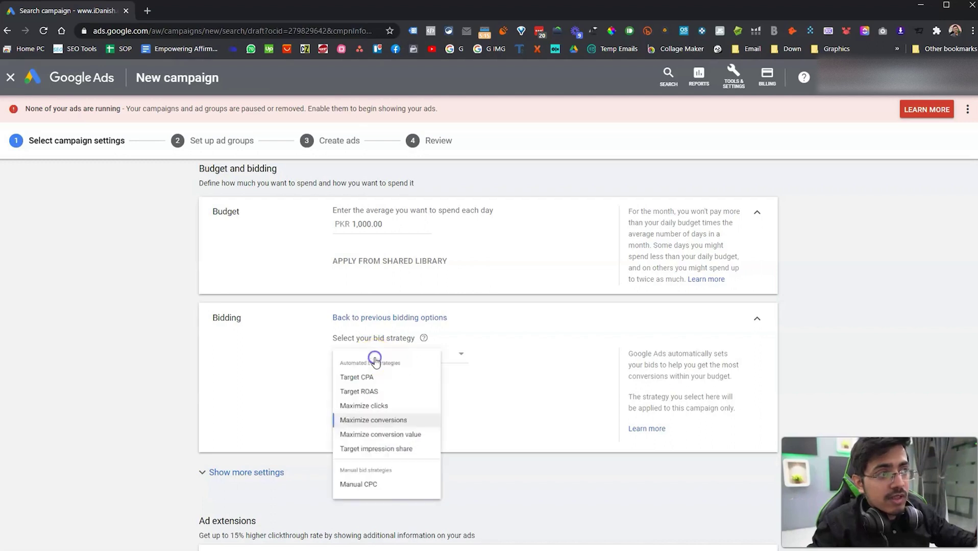
pyautogui.click(365, 520)
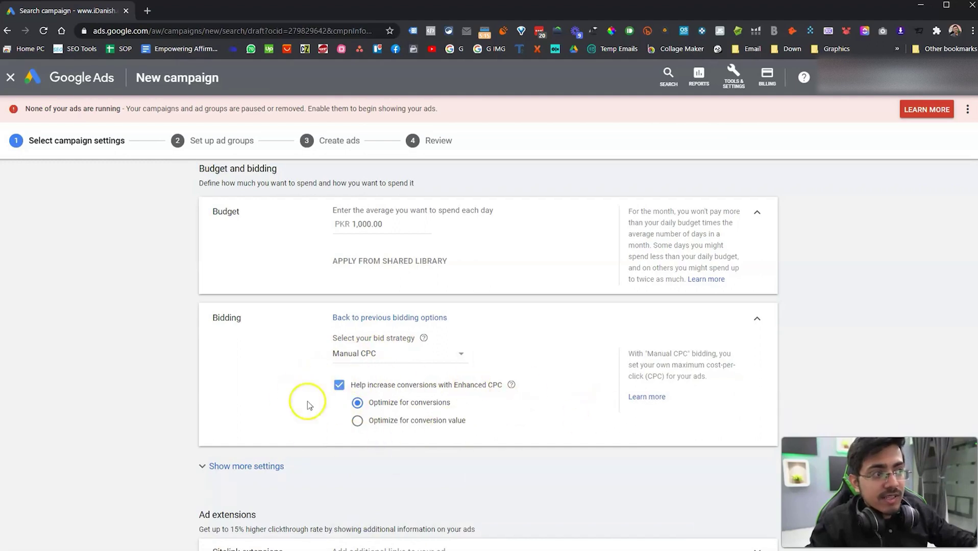
pyautogui.click(339, 388)
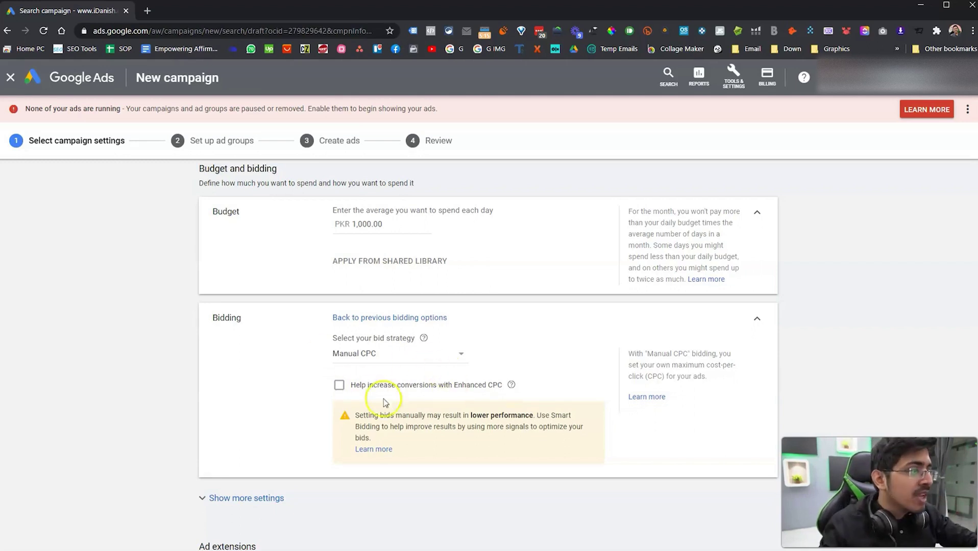
pyautogui.click(404, 354)
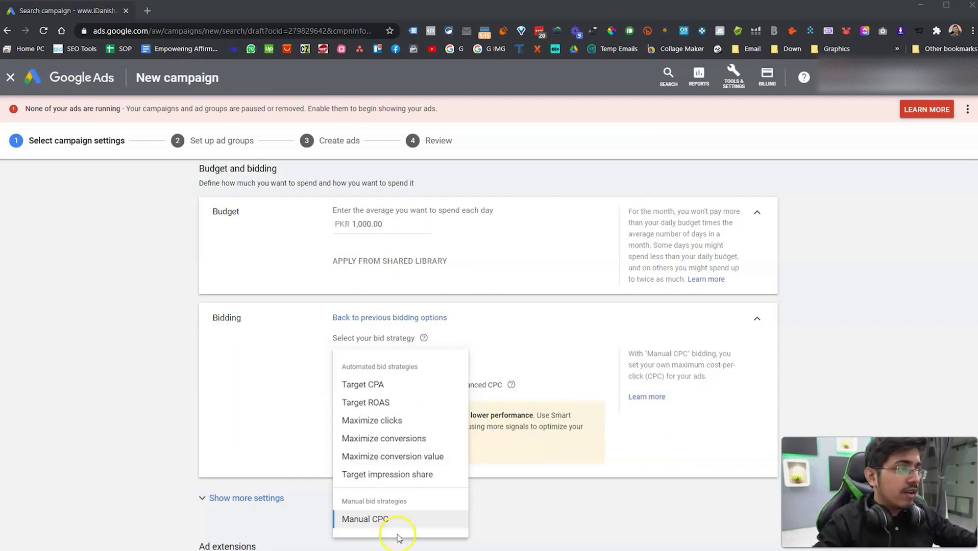
pyautogui.click(388, 520)
# Collapse the Bidding and Budget sections
pyautogui.click(757, 319)
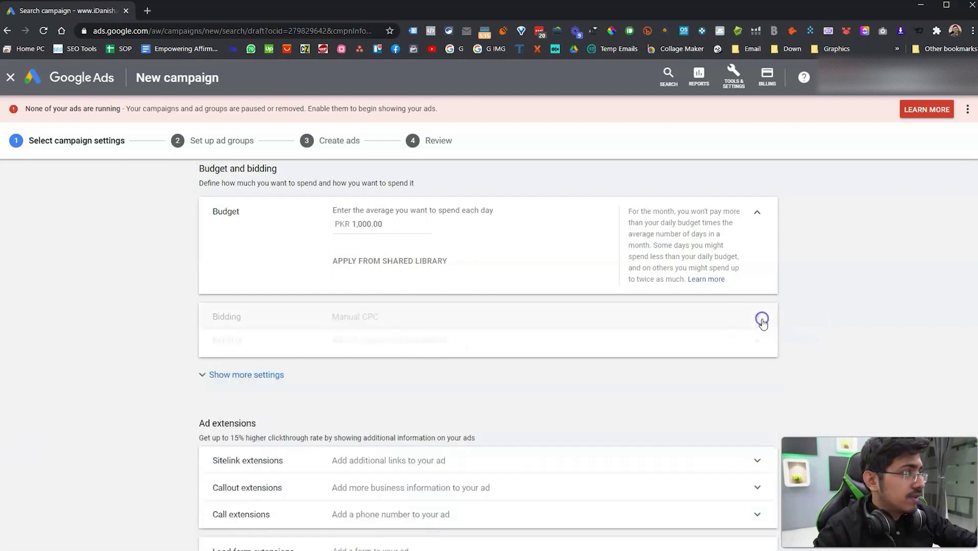
pyautogui.scroll(2, 695, 311)
pyautogui.click(756, 336)
# Show the additional budget and bidding settings, keep the account-level "Include in 'Conversions'" setting, and collapse the Conversions section
pyautogui.scroll(-1, 434, 352)
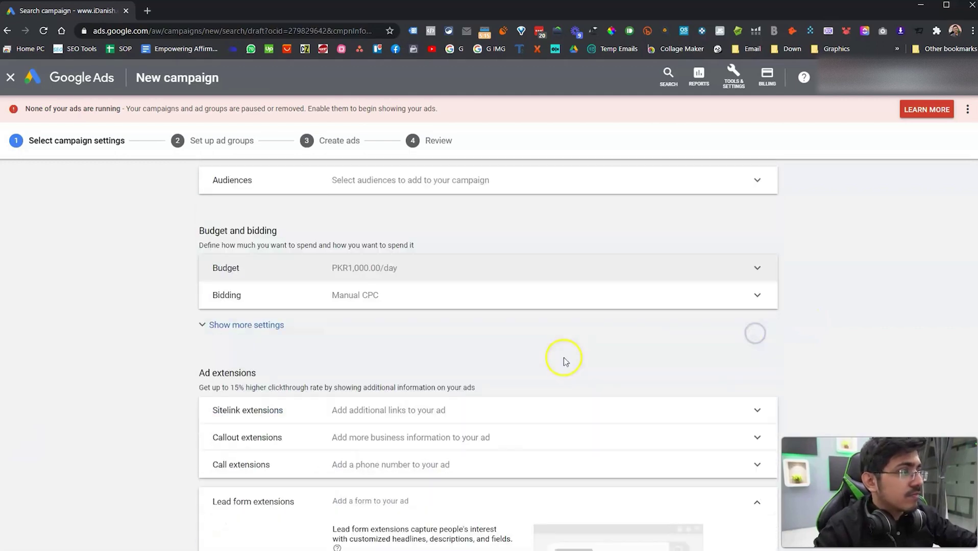
pyautogui.click(250, 336)
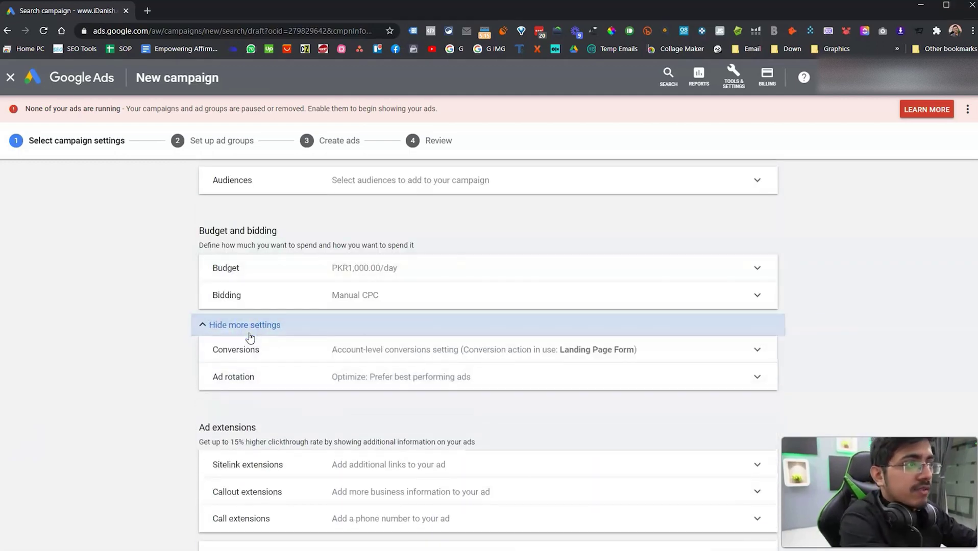
pyautogui.click(400, 352)
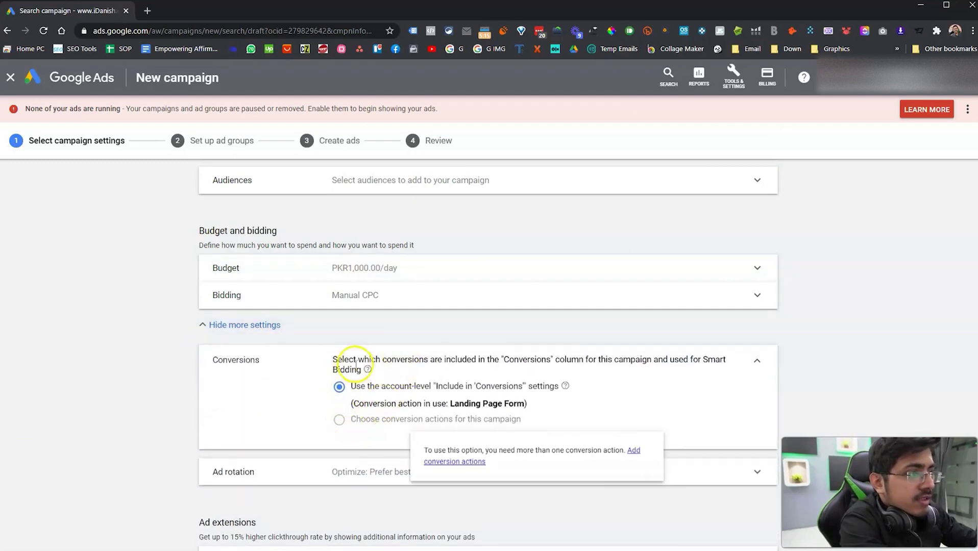
pyautogui.moveTo(366, 374)
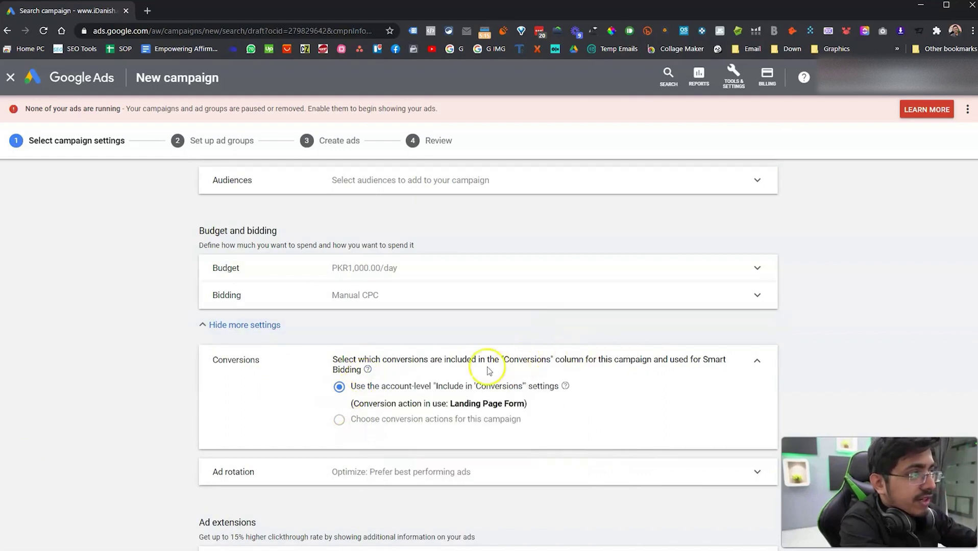
pyautogui.click(734, 77)
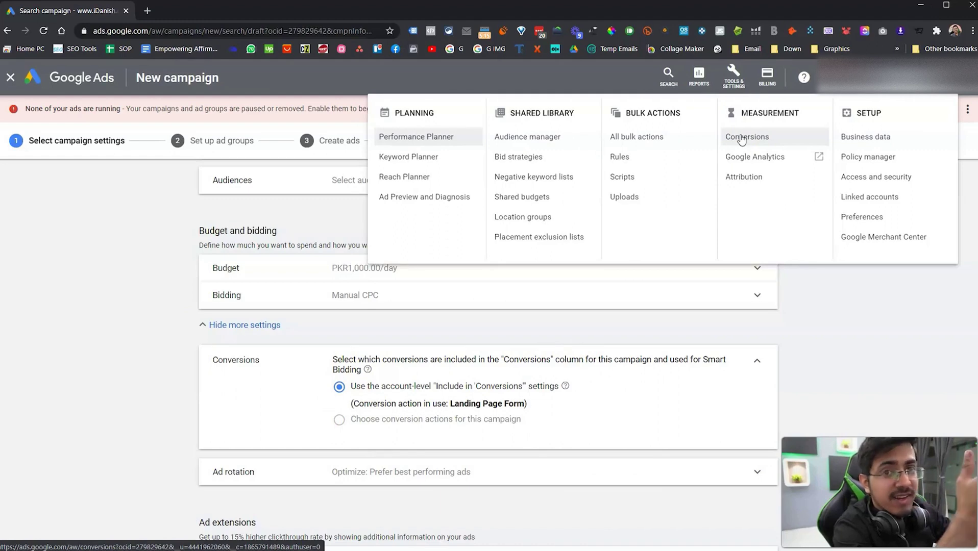
pyautogui.click(781, 389)
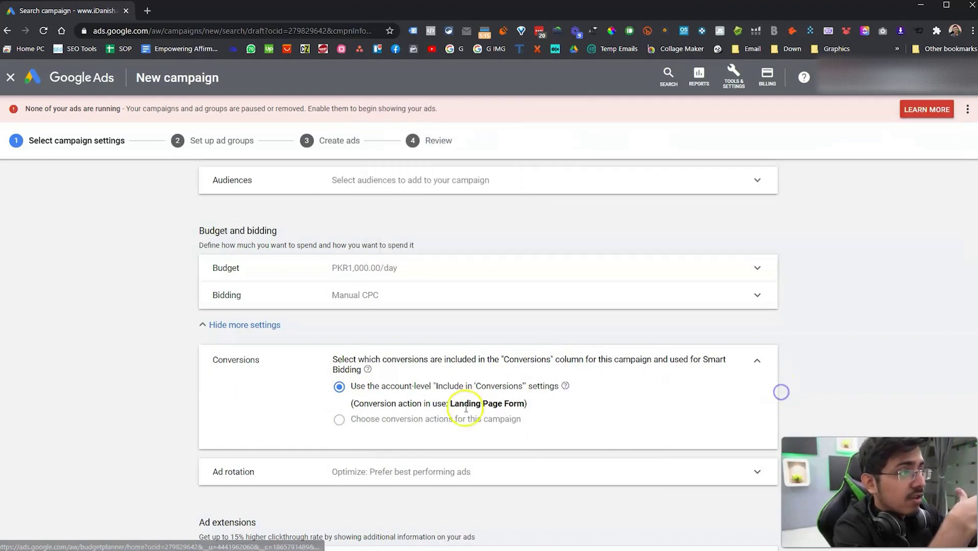
pyautogui.click(341, 388)
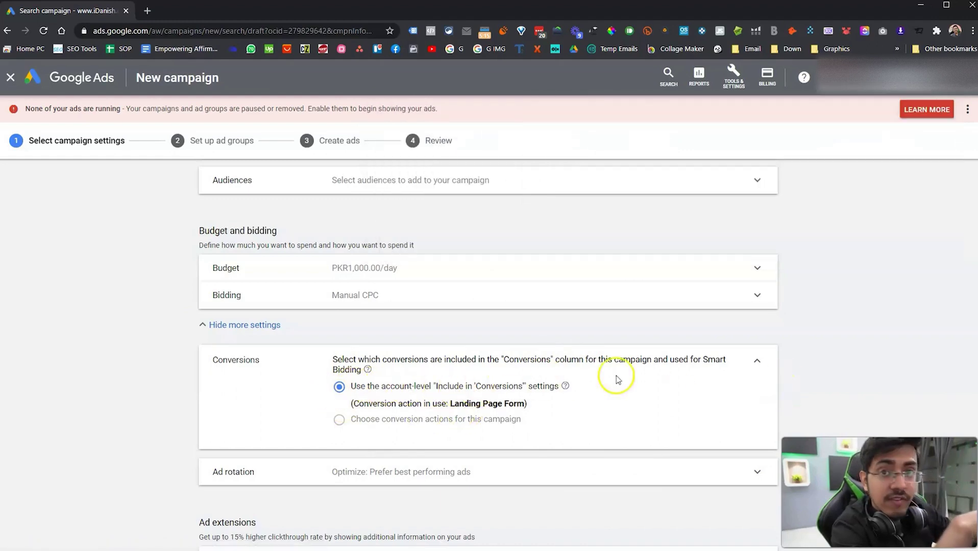
pyautogui.moveTo(339, 416)
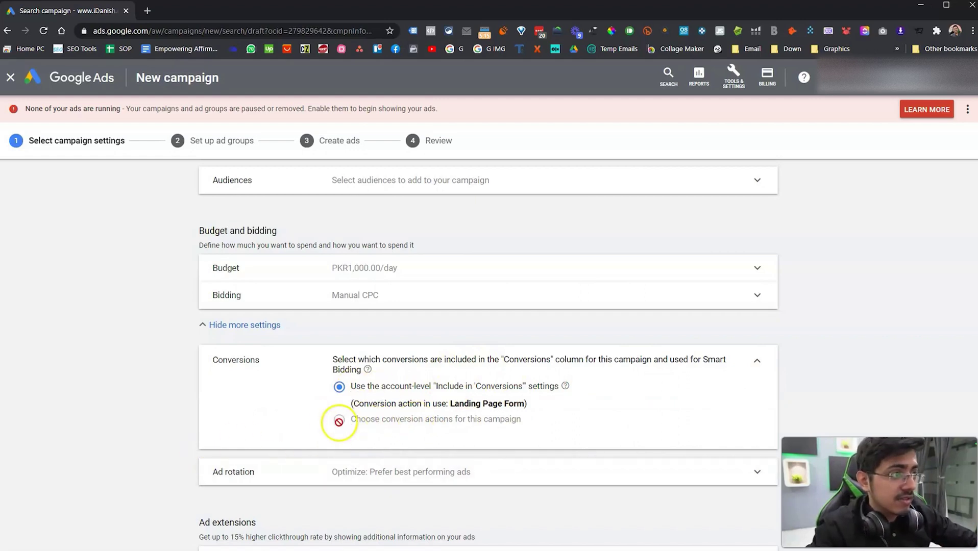
pyautogui.click(762, 364)
# Keep Ad rotation at Optimize: Prefer best performing ads after trying Do not optimize, and collapse the section
pyautogui.click(552, 382)
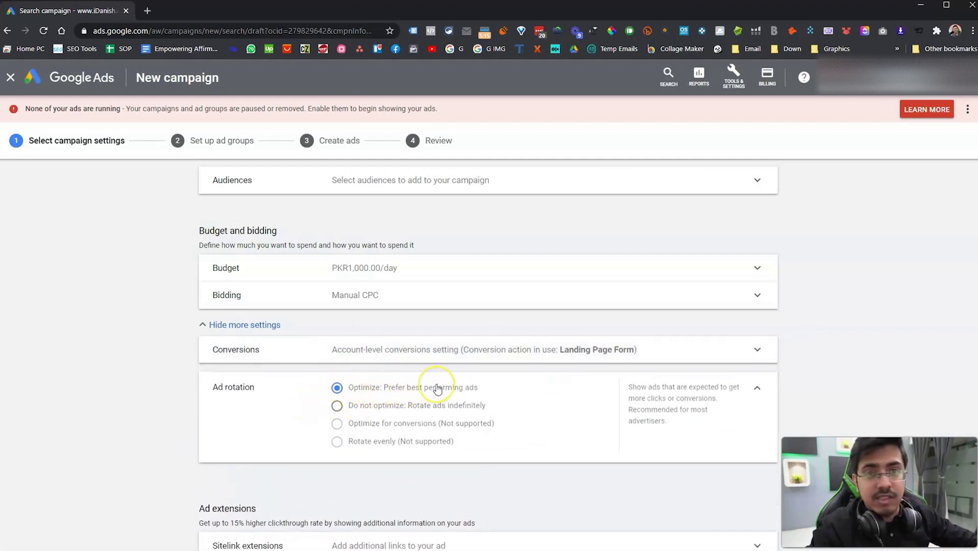
pyautogui.click(367, 407)
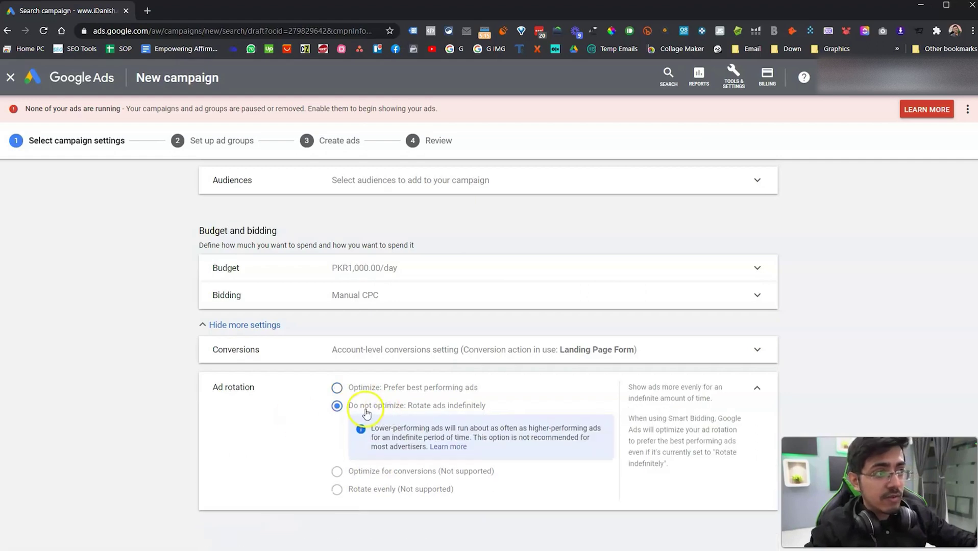
pyautogui.click(337, 388)
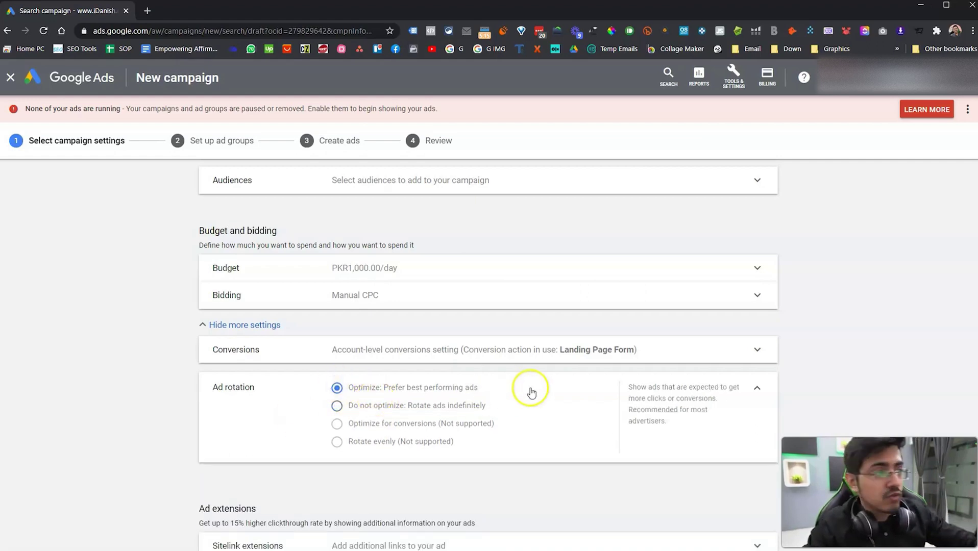
pyautogui.click(758, 393)
pyautogui.scroll(-4, 585, 374)
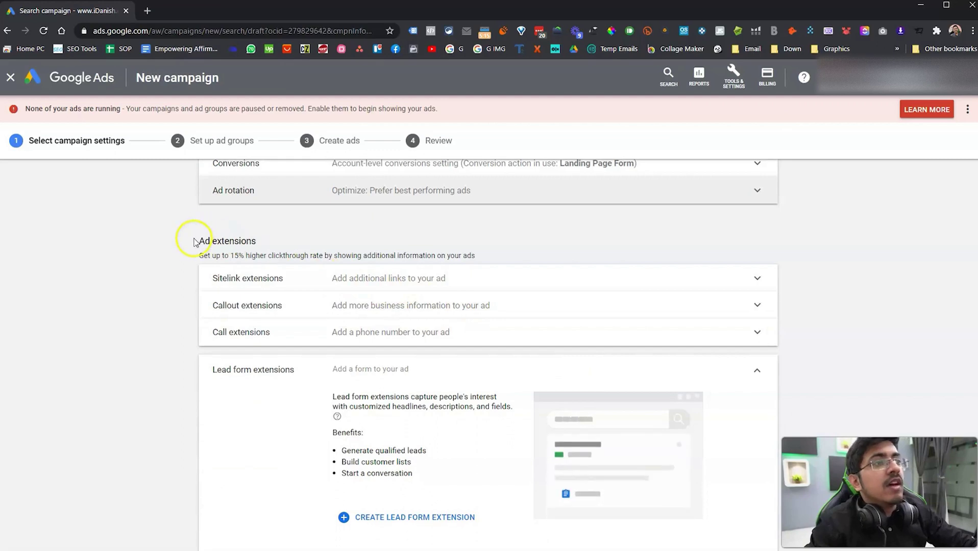
# Review the ad extensions and open a new lead form extension to examine its call-to-action and lead form fields
pyautogui.moveTo(194, 240); pyautogui.dragTo(269, 240)
pyautogui.scroll(-1, 360, 338)
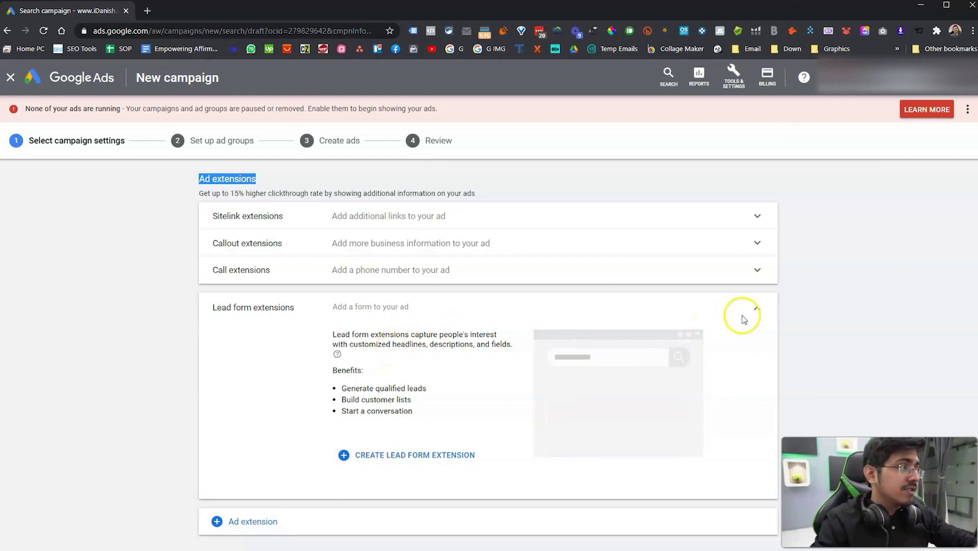
pyautogui.moveTo(216, 309); pyautogui.dragTo(332, 306)
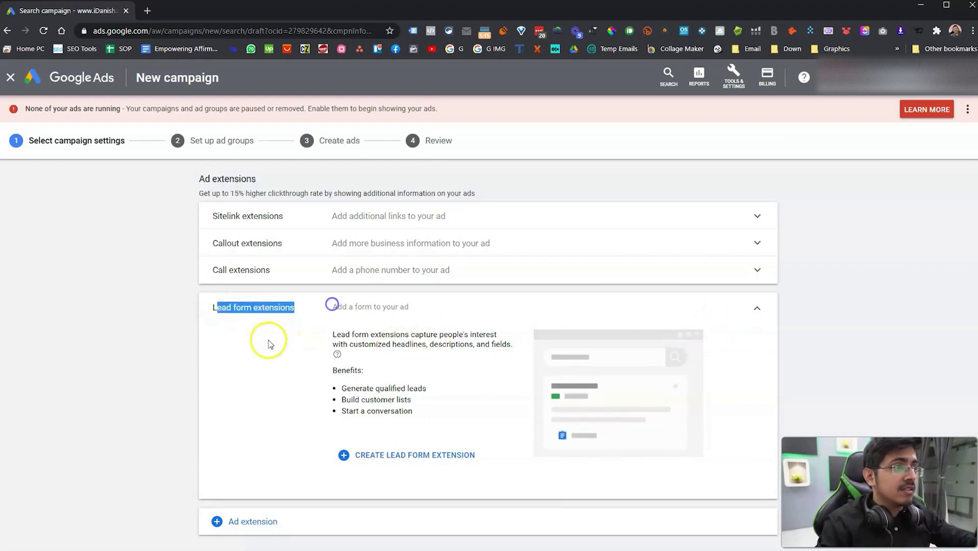
pyautogui.click(306, 318)
pyautogui.scroll(-1, 246, 337)
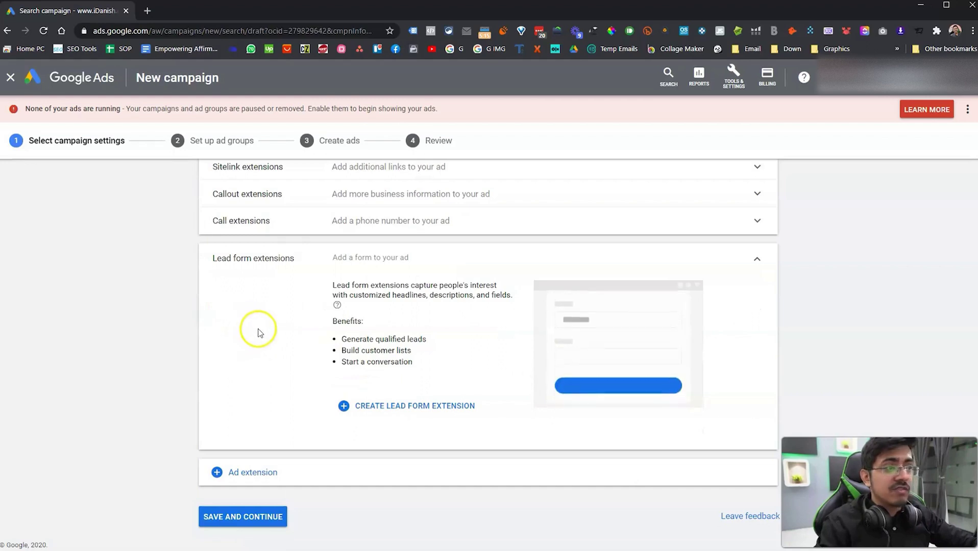
pyautogui.click(424, 407)
pyautogui.click(664, 436)
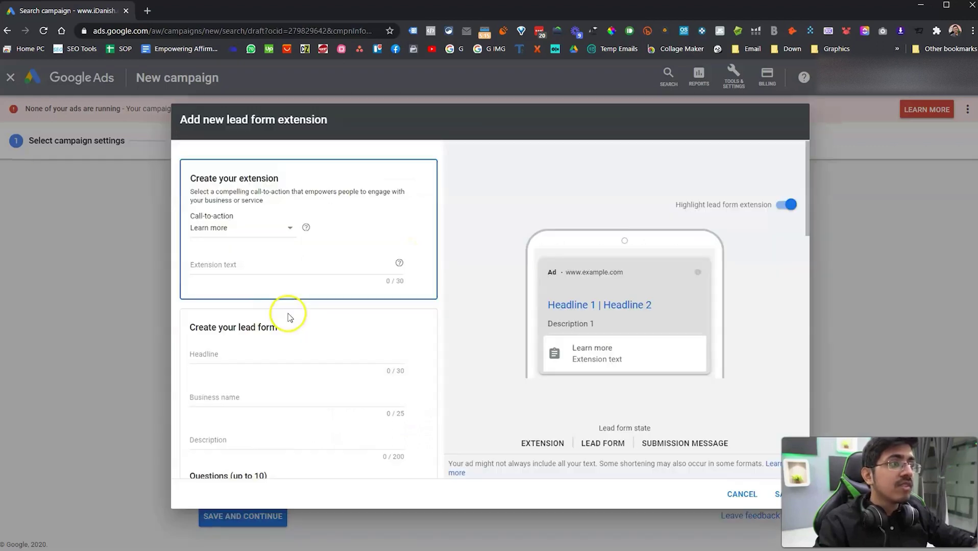
pyautogui.scroll(-1, 352, 271)
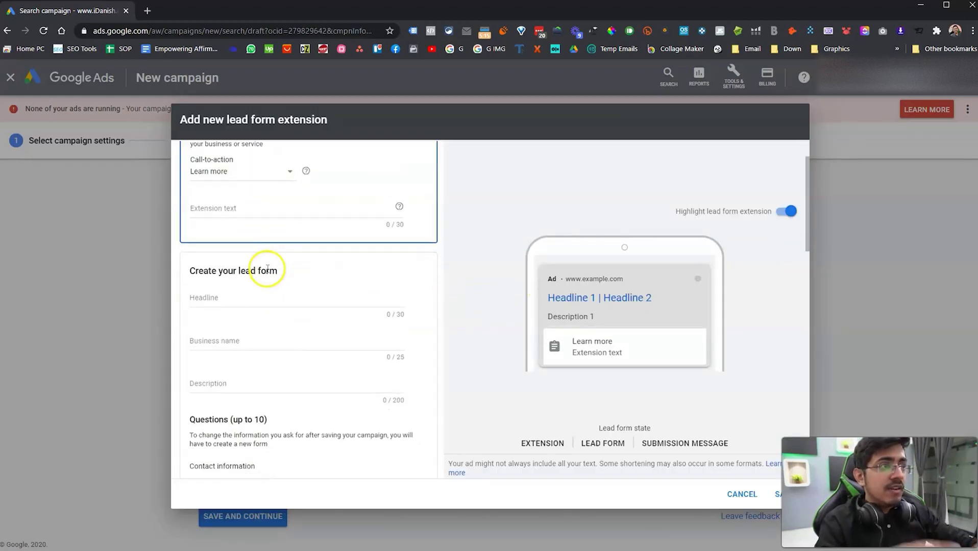
pyautogui.scroll(1, 553, 347)
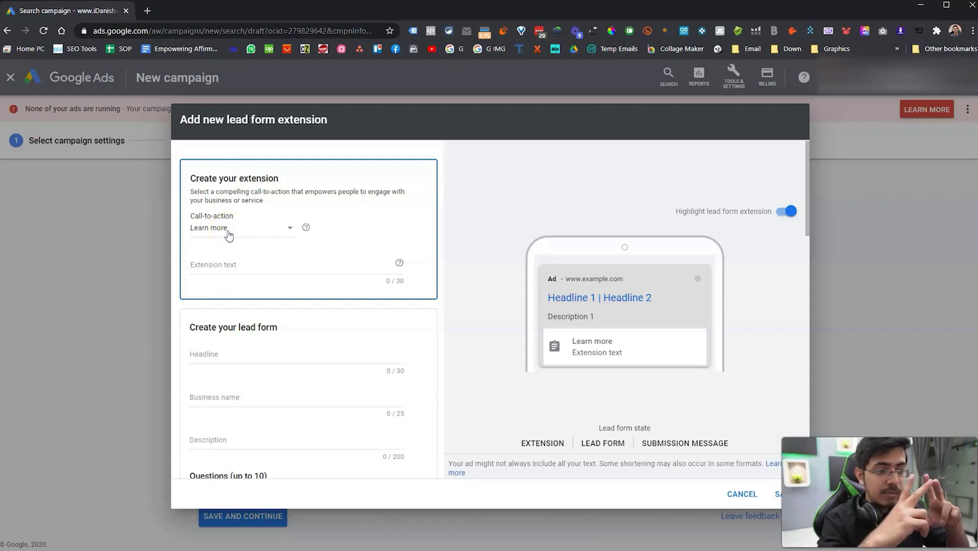
pyautogui.click(603, 443)
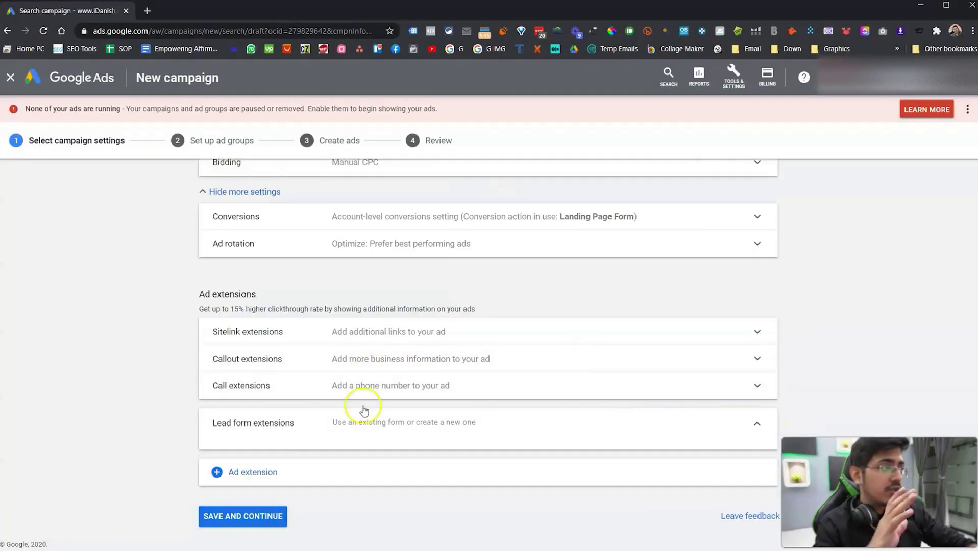
# Preview the lead form and submission message states of a new lead form extension, and cancel its creation
pyautogui.click(758, 423)
pyautogui.click(758, 445)
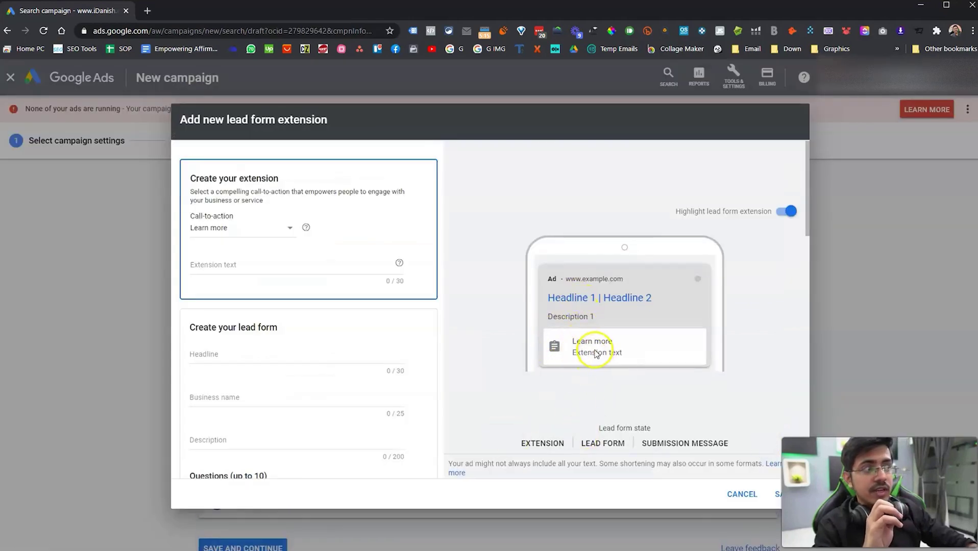
pyautogui.click(604, 445)
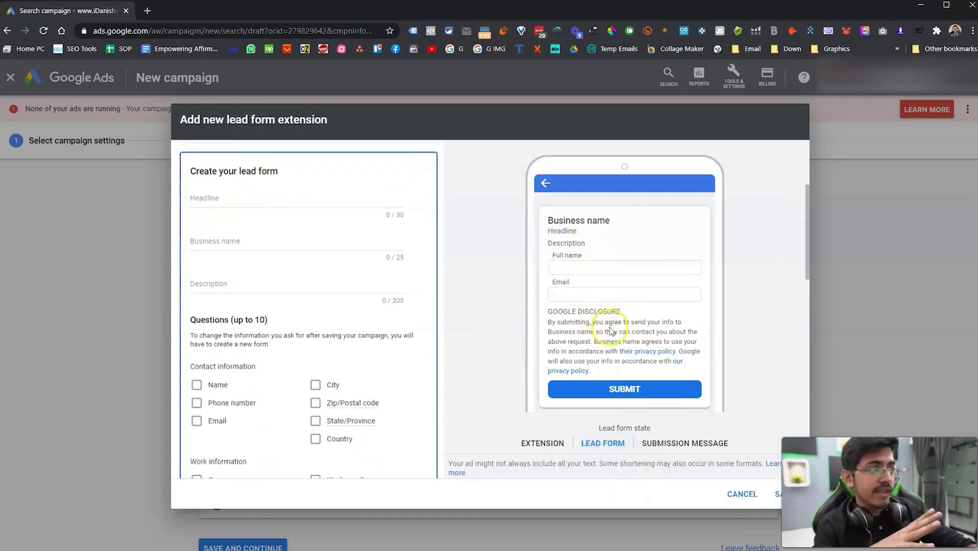
pyautogui.click(678, 444)
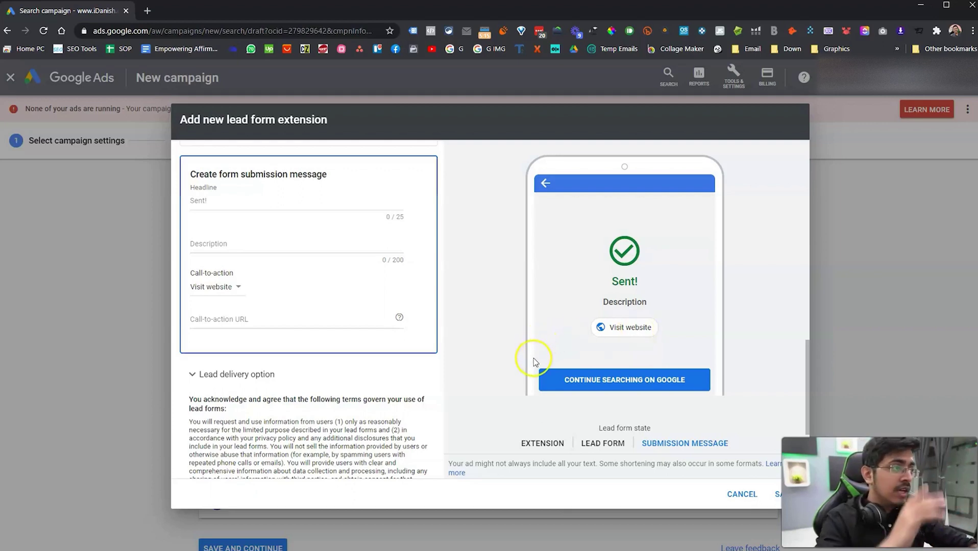
pyautogui.click(742, 495)
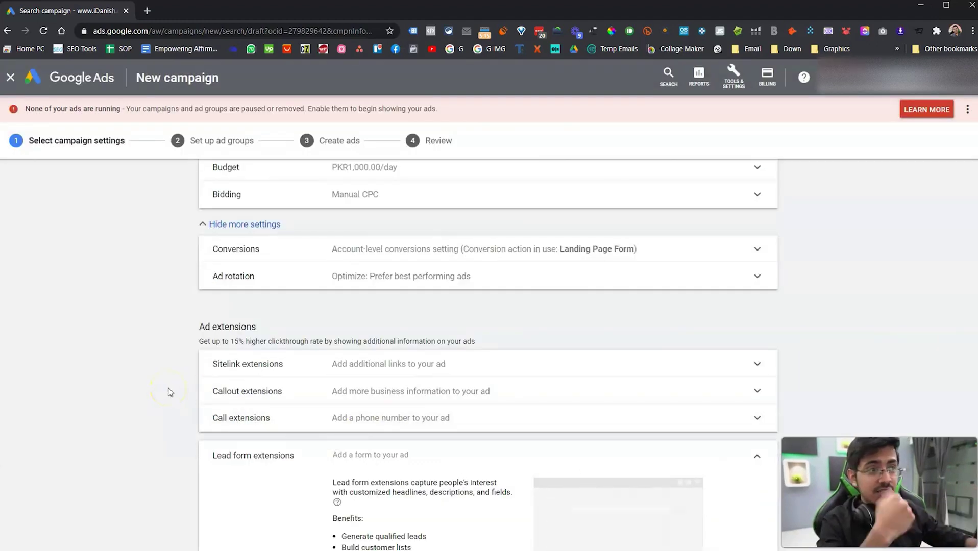
# Save the campaign settings and continue to the ad group setup
pyautogui.scroll(-2, 226, 352)
pyautogui.scroll(-2, 226, 349)
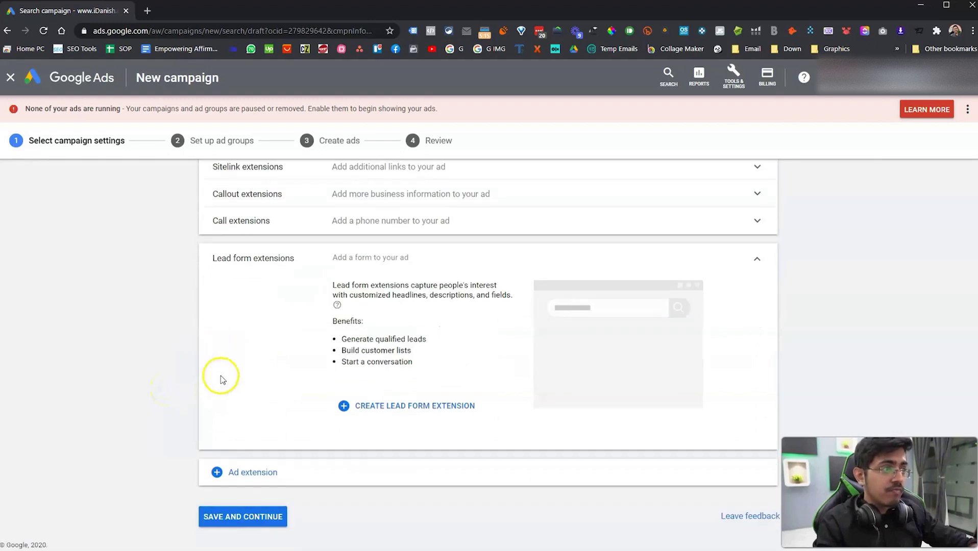
pyautogui.click(229, 523)
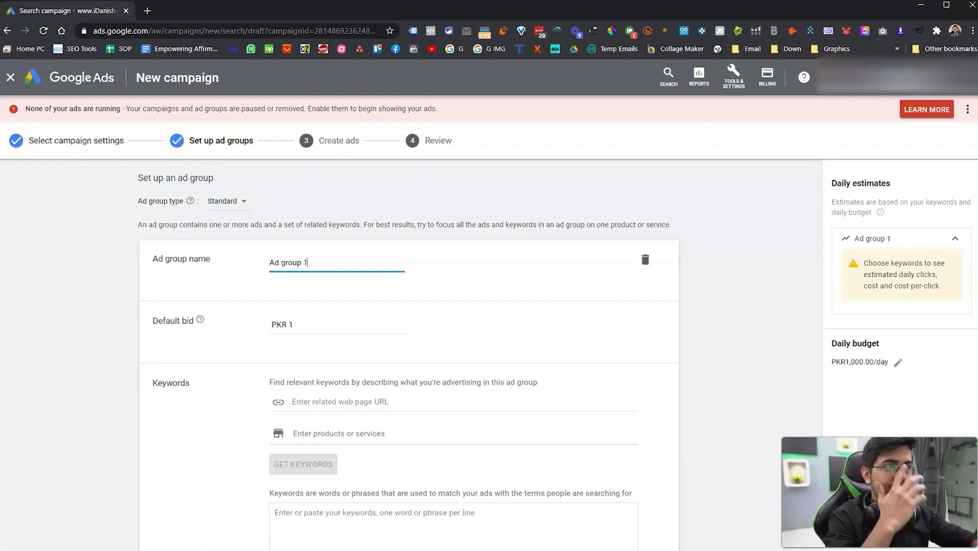
# Keep the ad group type at Standard and name the ad group "Garage Door Repair"
pyautogui.click(223, 201)
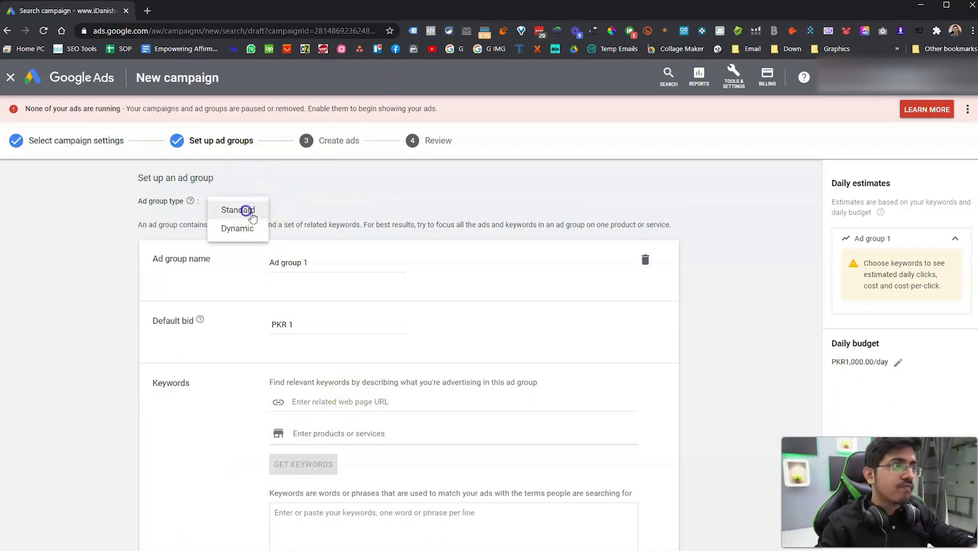
pyautogui.click(245, 210)
pyautogui.click(328, 266)
pyautogui.tripleClick(324, 260)
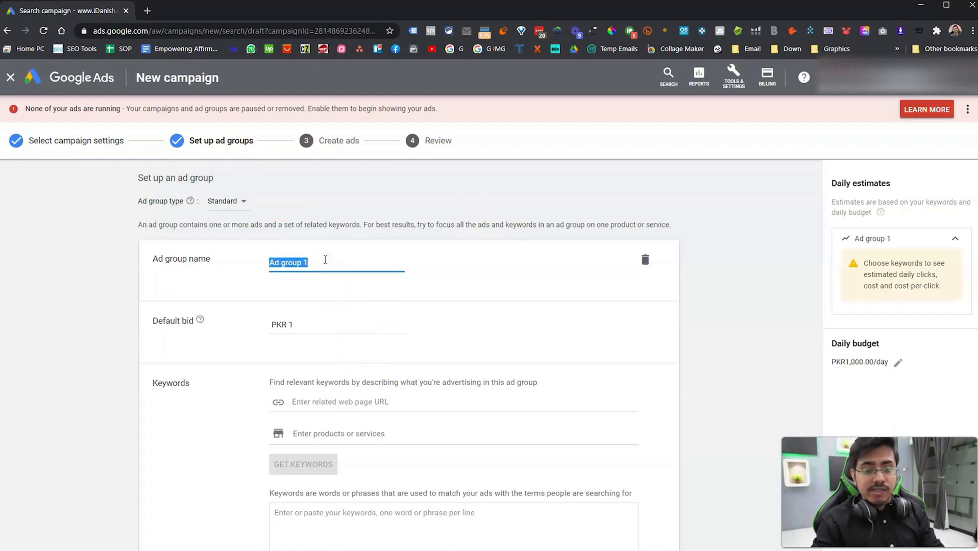
pyautogui.write('G')
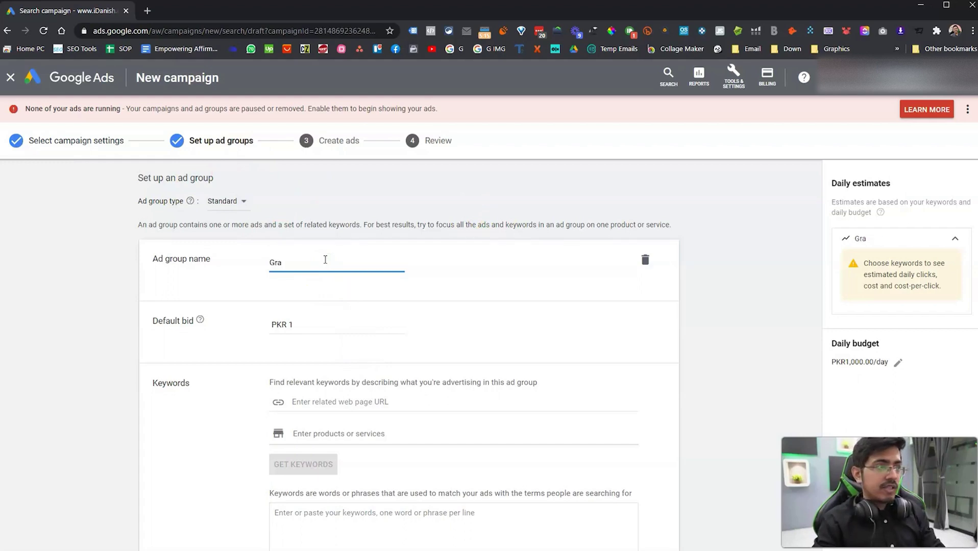
pyautogui.write('arage Door Repair')
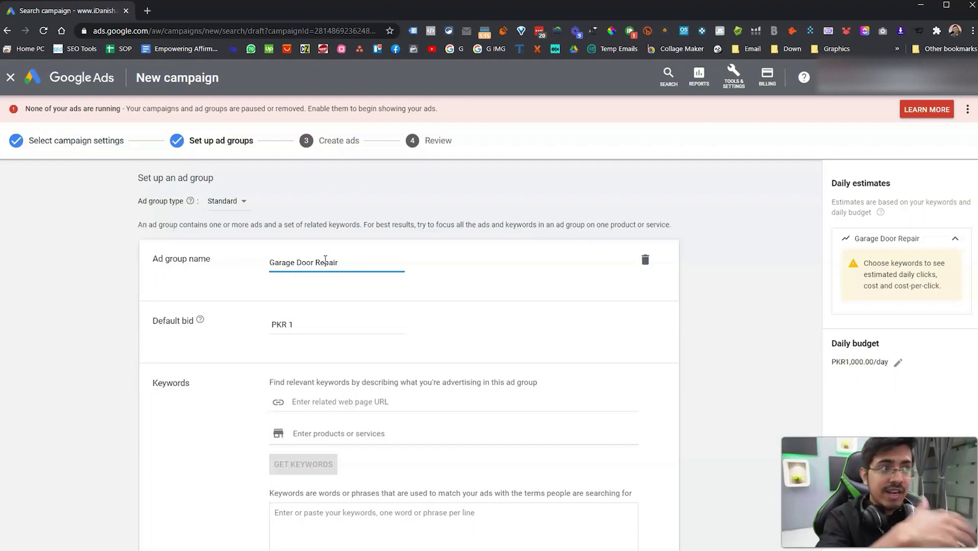
# Set the ad group's default bid to PKR 300
pyautogui.click(317, 324)
pyautogui.click(316, 324)
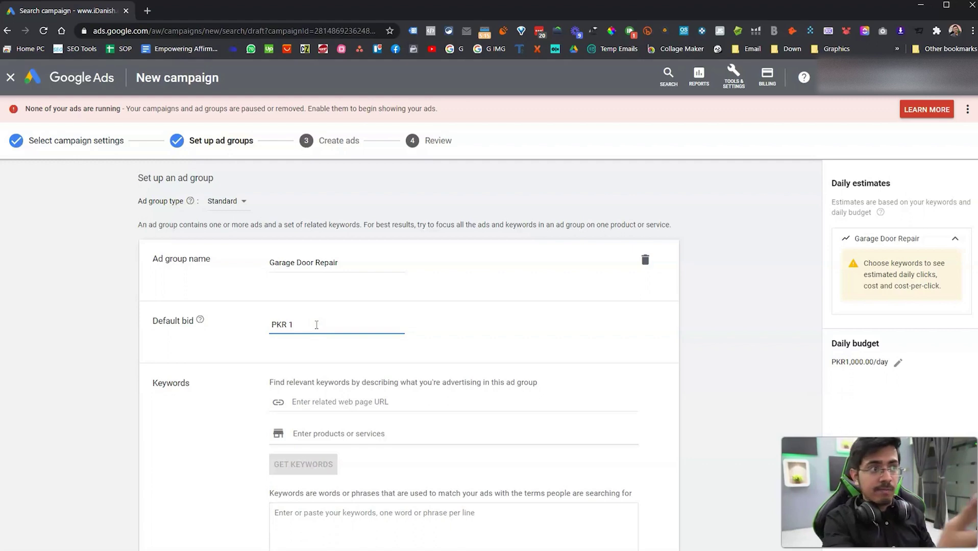
pyautogui.doubleClick(317, 324)
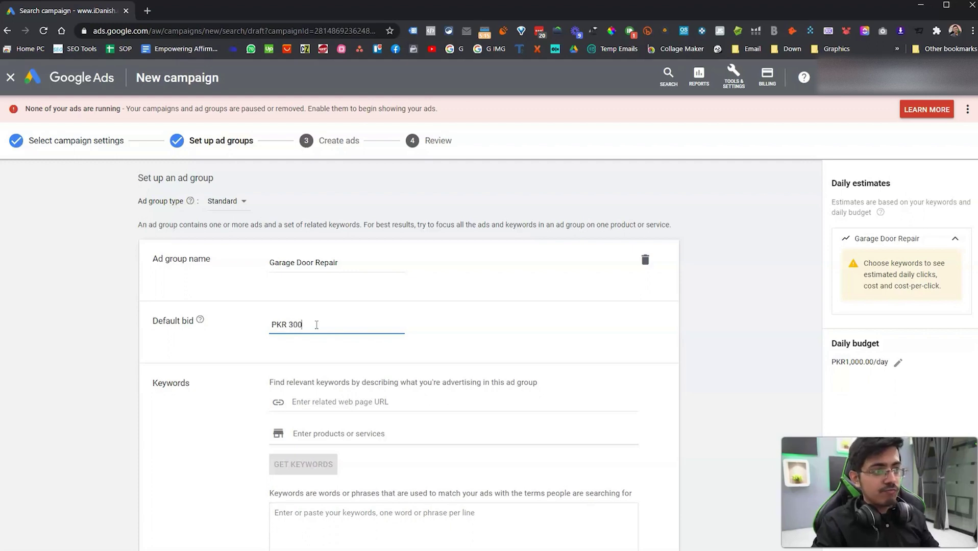
pyautogui.doubleClick(305, 327)
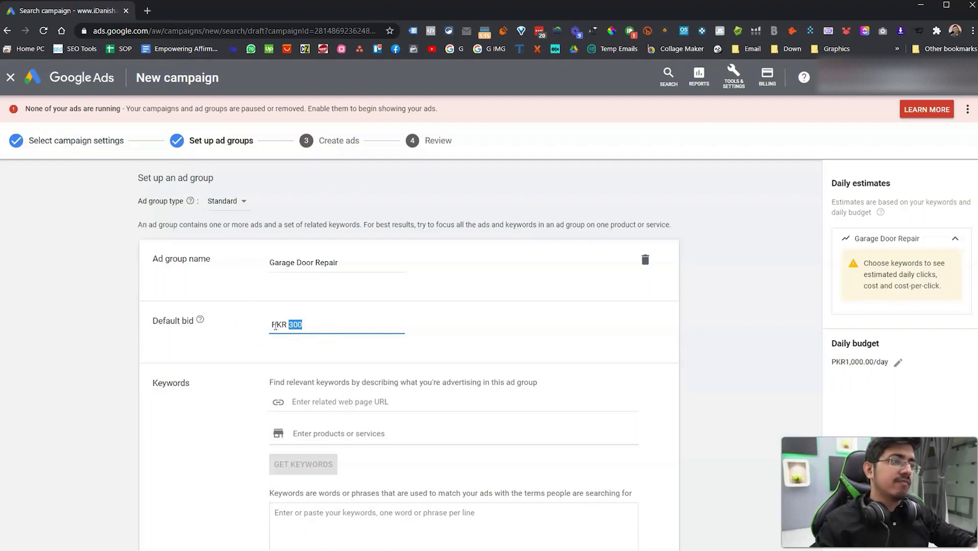
pyautogui.click(274, 324)
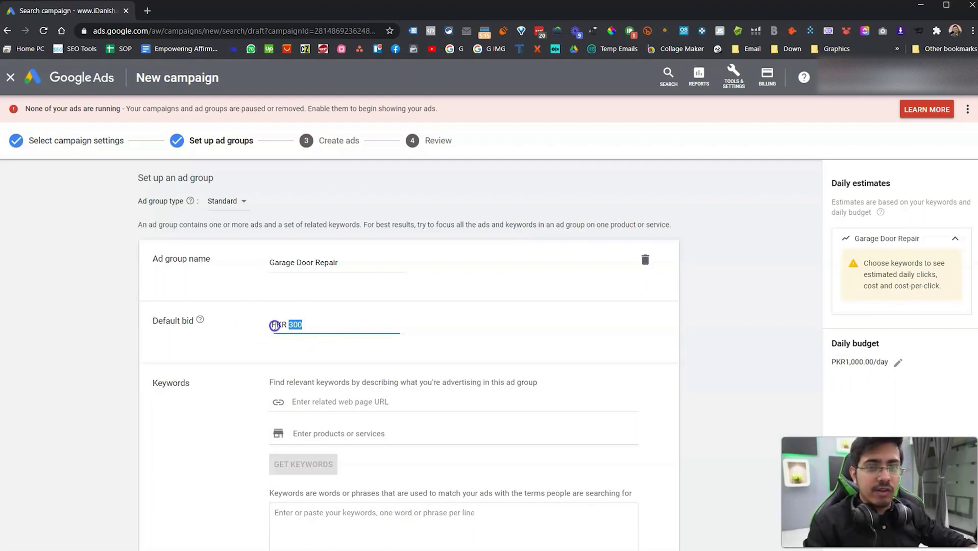
# Enter "+garage +door +repair" as the keyword for the Garage Door Repair ad group
pyautogui.scroll(-2, 330, 324)
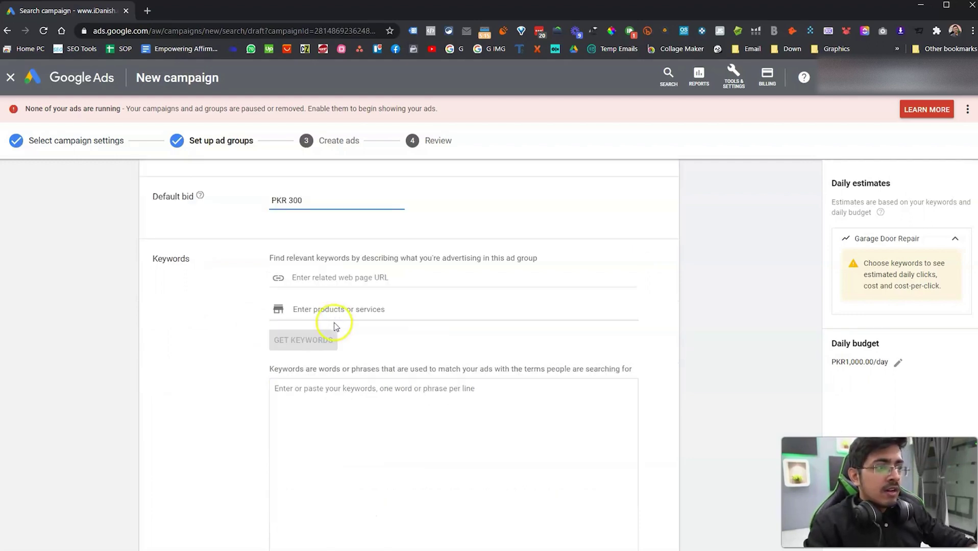
pyautogui.click(330, 277)
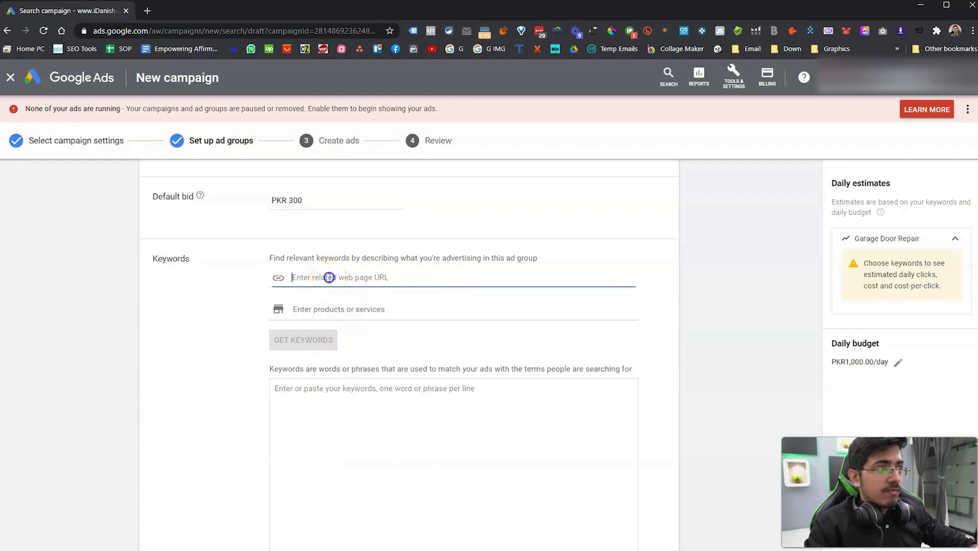
pyautogui.click(283, 277)
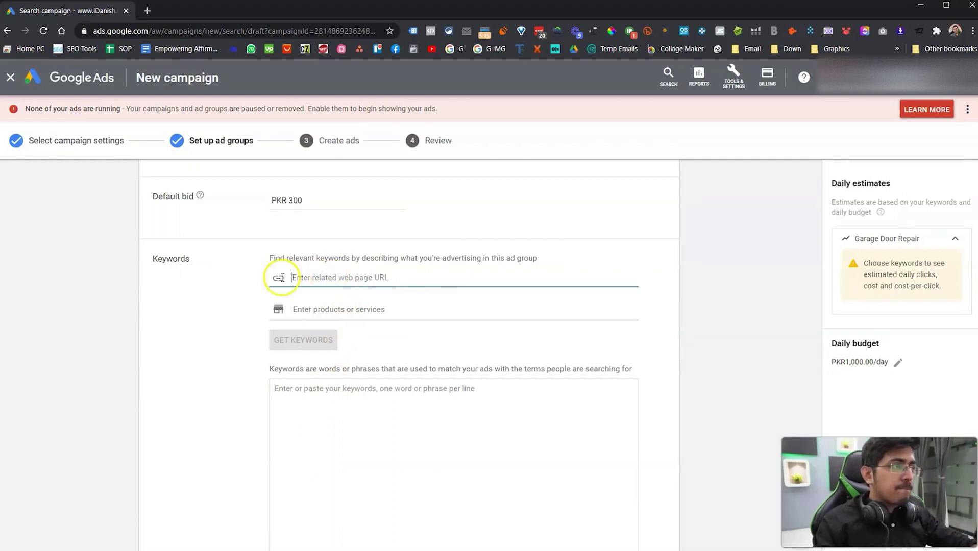
pyautogui.scroll(-3, 349, 349)
pyautogui.scroll(2, 349, 354)
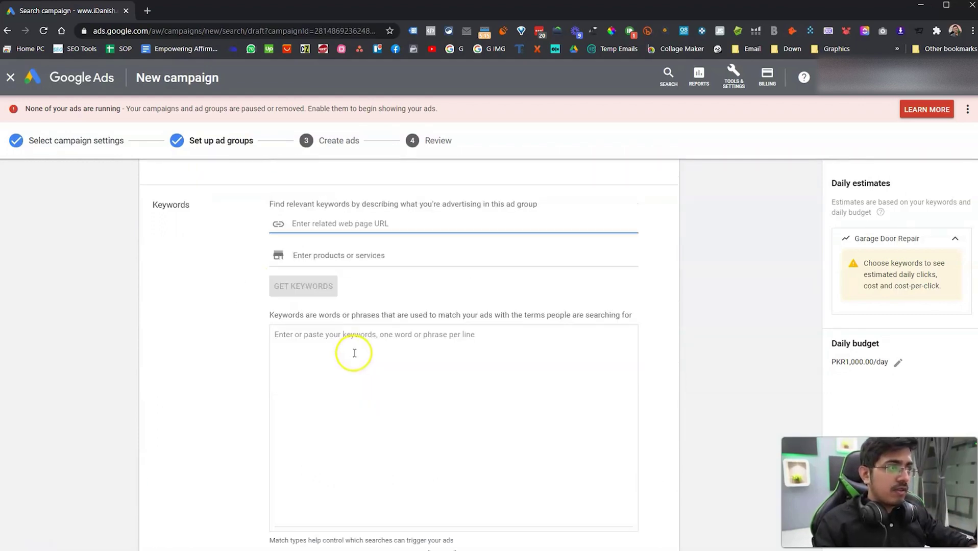
pyautogui.click(338, 376)
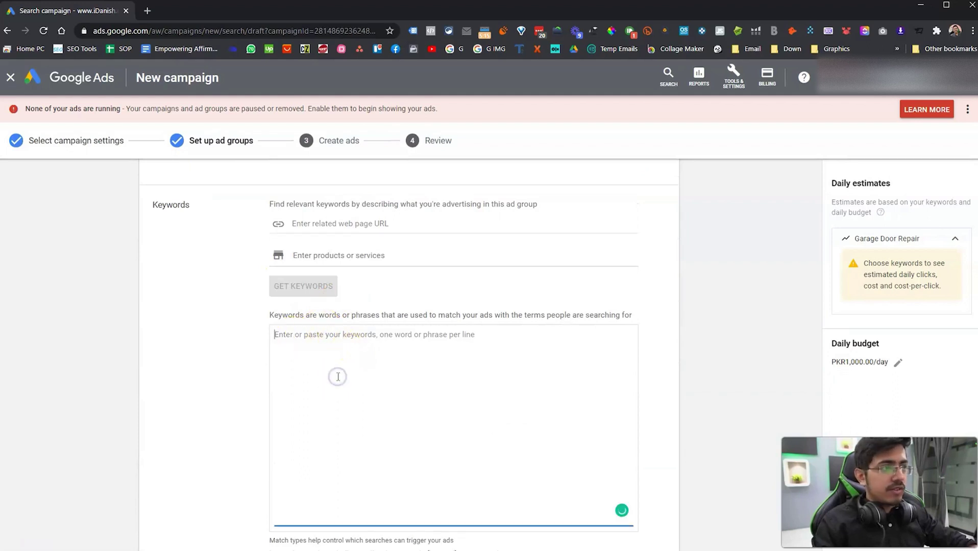
pyautogui.write('ga')
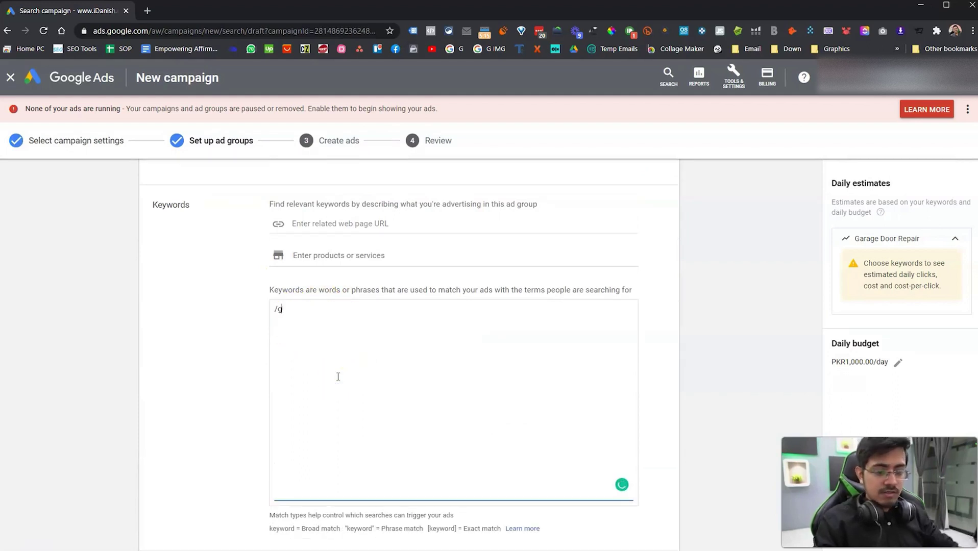
pyautogui.press('BackSpace')
pyautogui.press('BackSpace')
pyautogui.write('ge ')
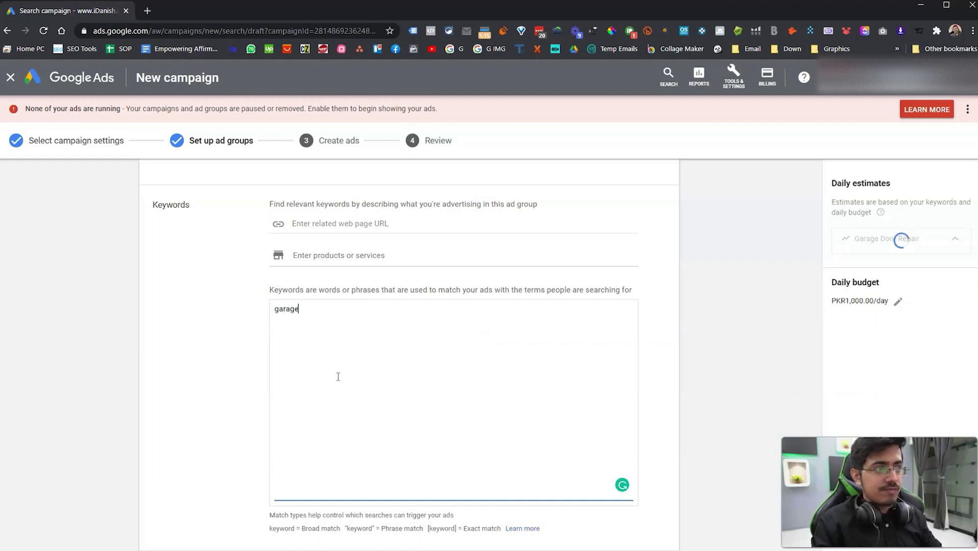
pyautogui.write('+')
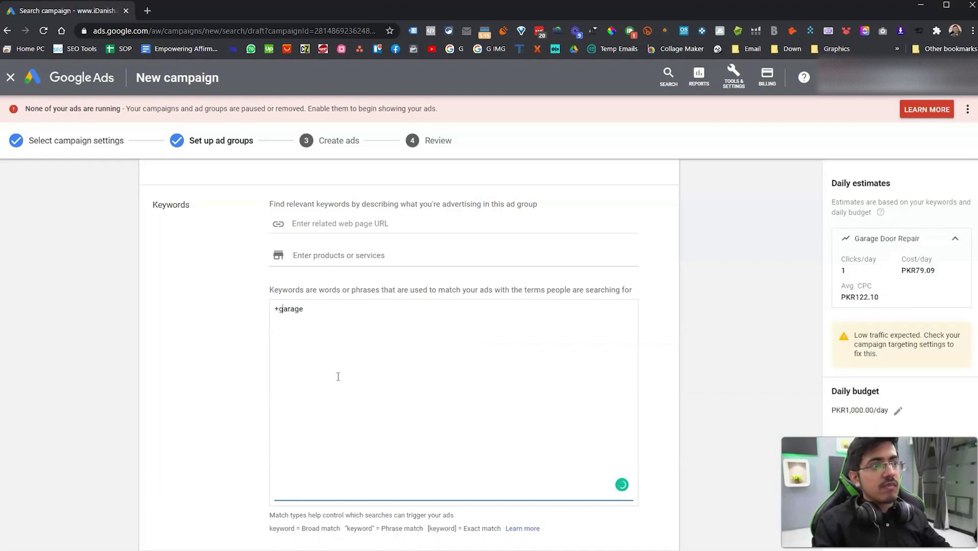
pyautogui.press('End')
pyautogui.write('+')
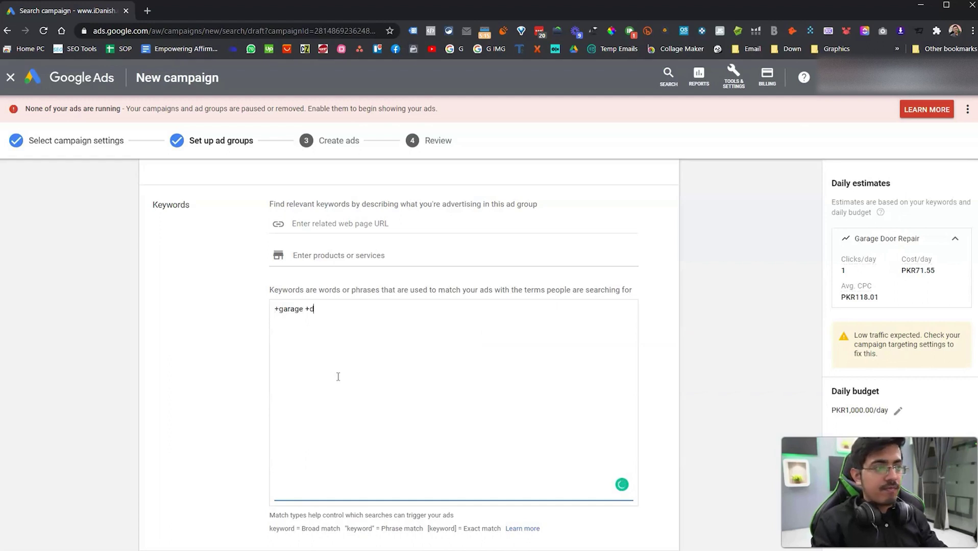
pyautogui.write('door +repair')
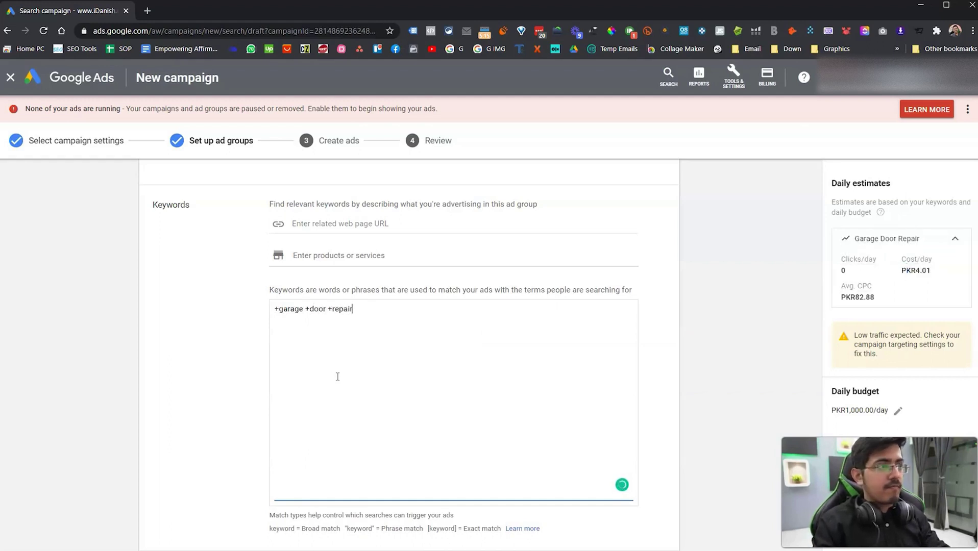
pyautogui.click(368, 339)
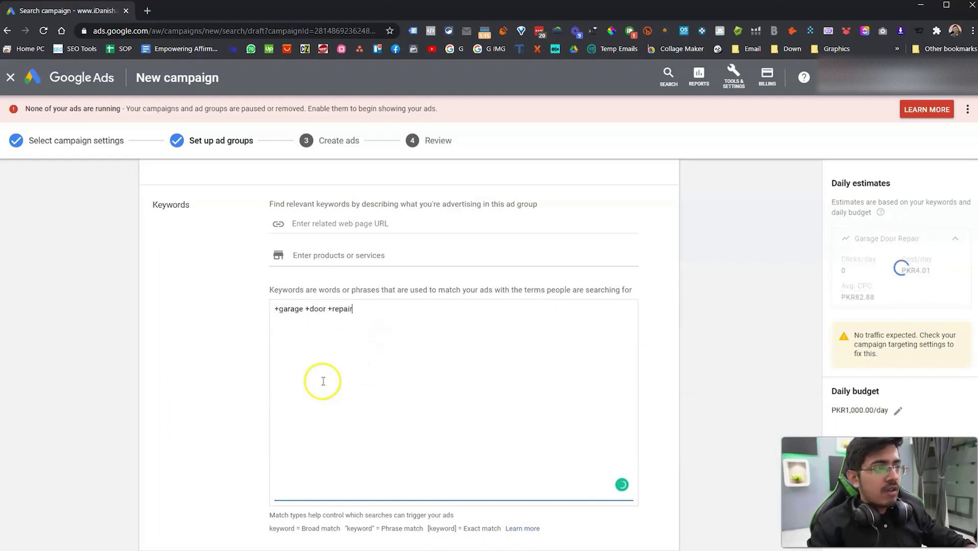
pyautogui.click(365, 335)
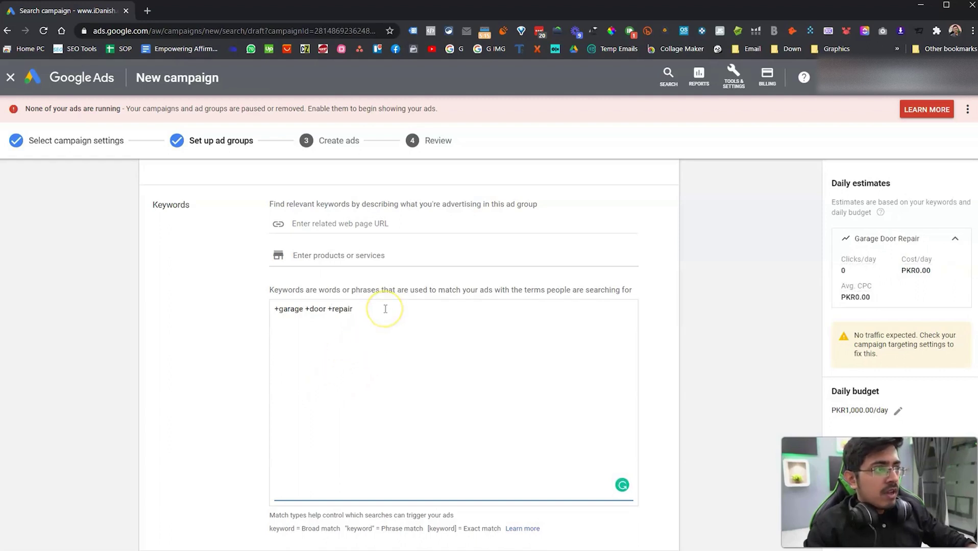
pyautogui.moveTo(374, 310); pyautogui.dragTo(247, 309)
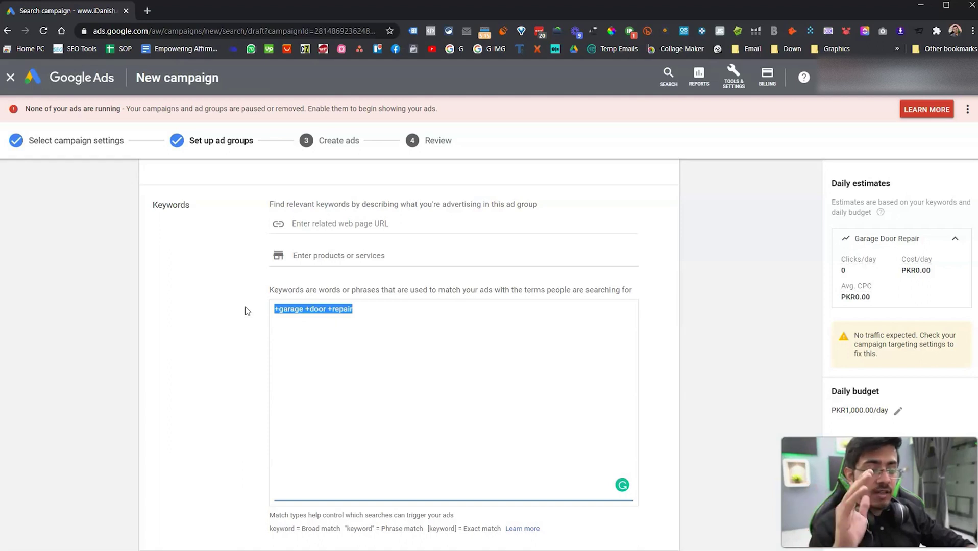
pyautogui.click(275, 321)
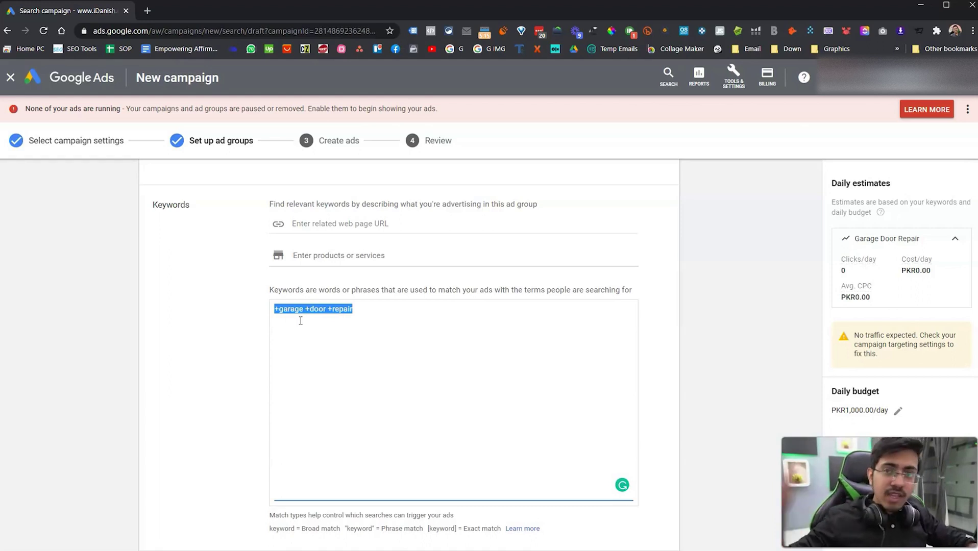
pyautogui.click(340, 332)
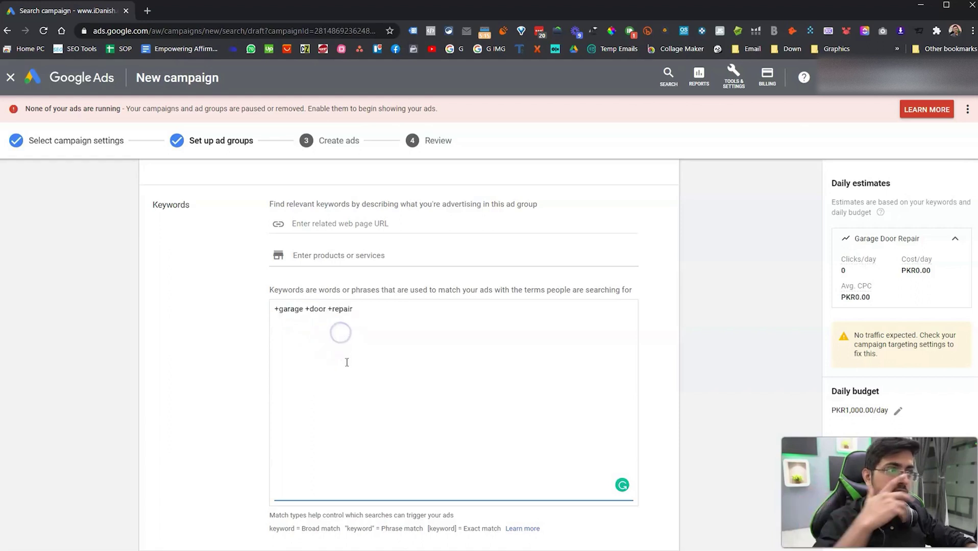
pyautogui.moveTo(339, 331); pyautogui.dragTo(414, 310)
pyautogui.click(315, 313)
pyautogui.click(334, 319)
pyautogui.moveTo(283, 311); pyautogui.dragTo(375, 311)
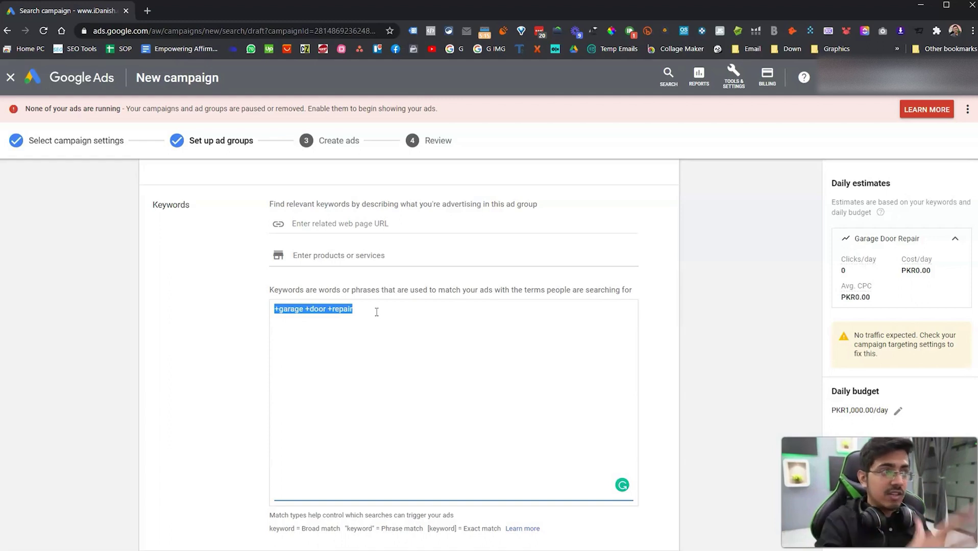
# Open the website alldaygaragerepair.com in a new browser tab
pyautogui.click(334, 255)
pyautogui.click(321, 223)
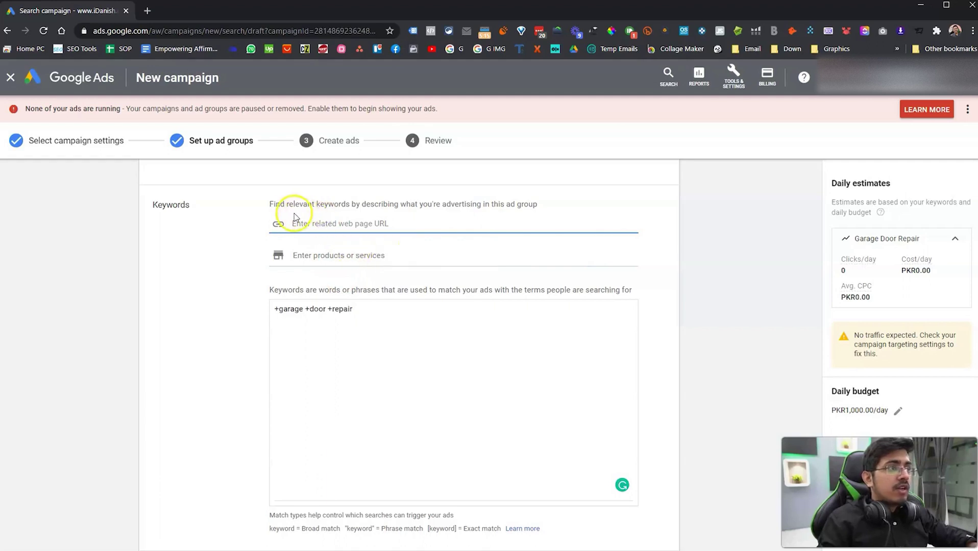
pyautogui.hotkey('ctrl', 't')
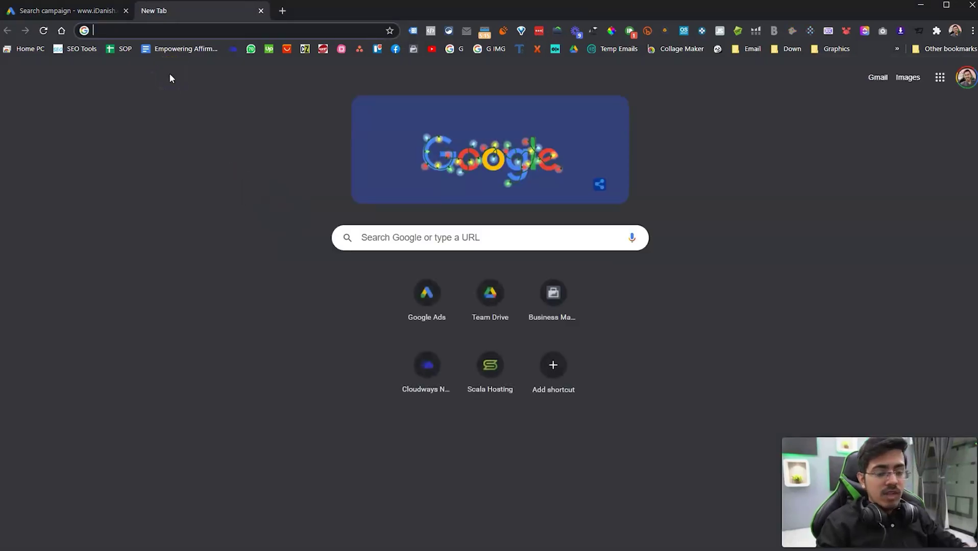
pyautogui.write('alldaygaragedoor')
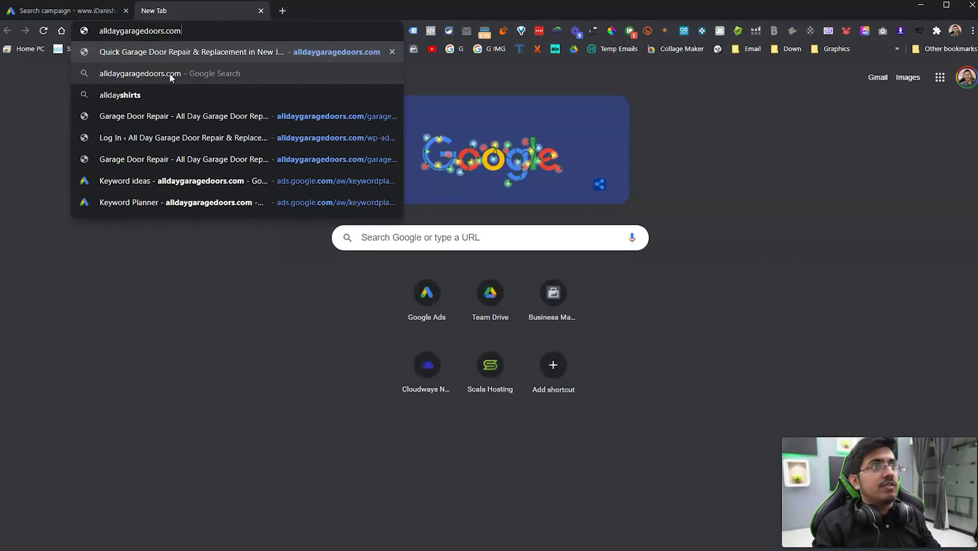
pyautogui.press('BackSpace')
pyautogui.press('BackSpace')
pyautogui.press('BackSpace')
pyautogui.press('BackSpace')
pyautogui.write('repair.com')
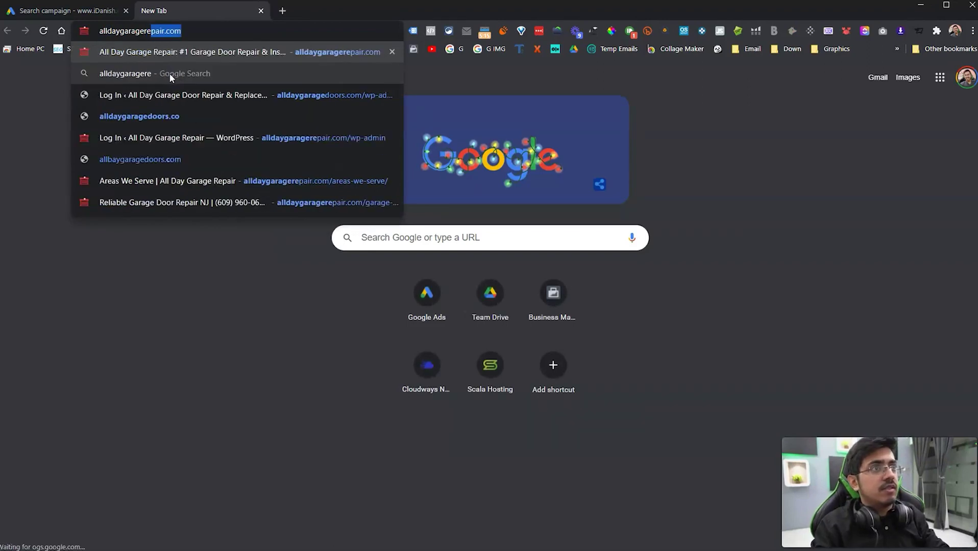
pyautogui.press('Return')
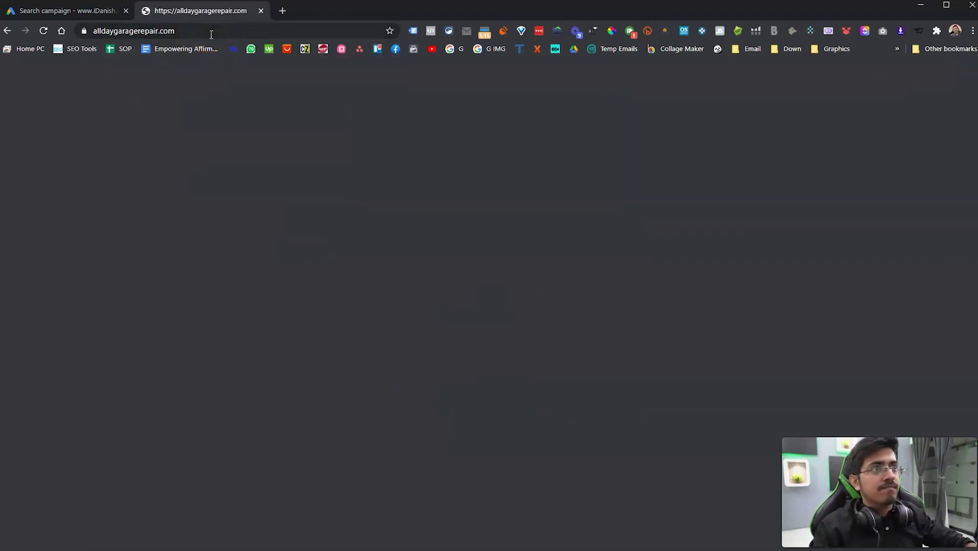
pyautogui.click(179, 34)
pyautogui.hotkey('ctrl', 'c')
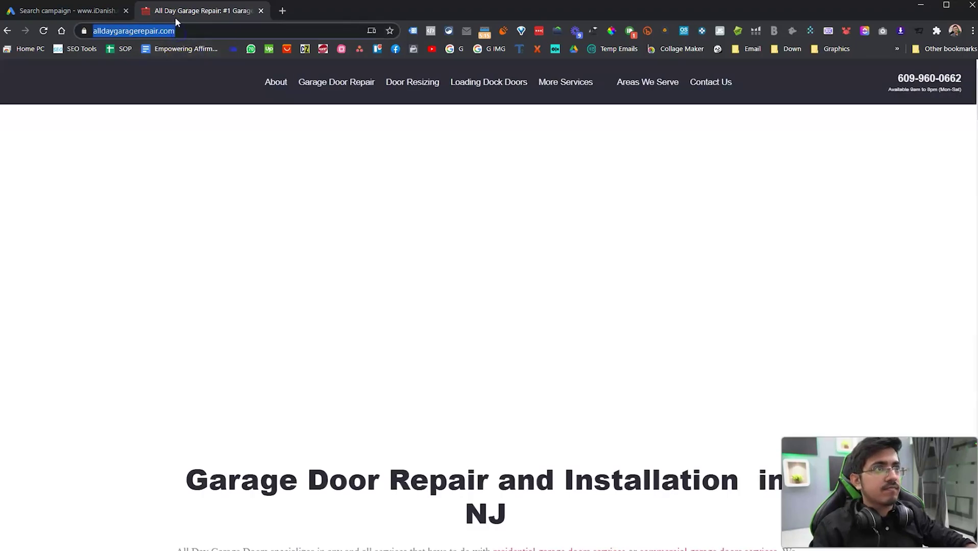
pyautogui.hotkey('ctrl', 'w')
pyautogui.click(419, 323)
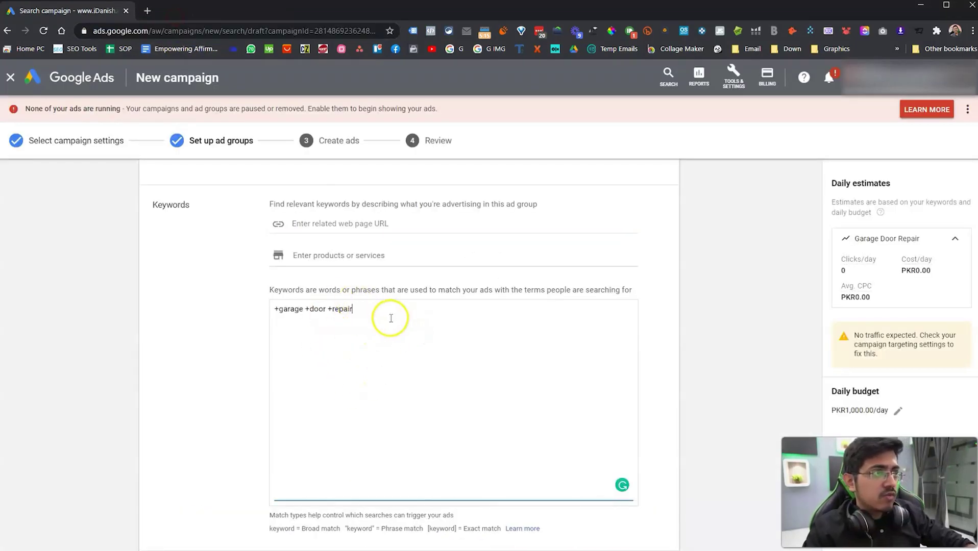
pyautogui.click(323, 224)
pyautogui.hotkey('ctrl', 'v')
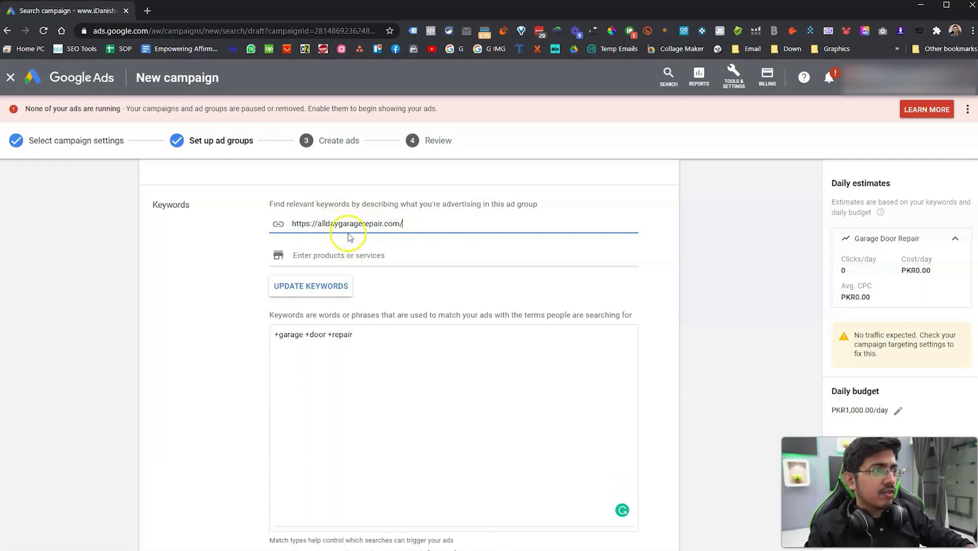
# Update the keywords from the entered URL, agreeing to replace the current ones
pyautogui.click(316, 288)
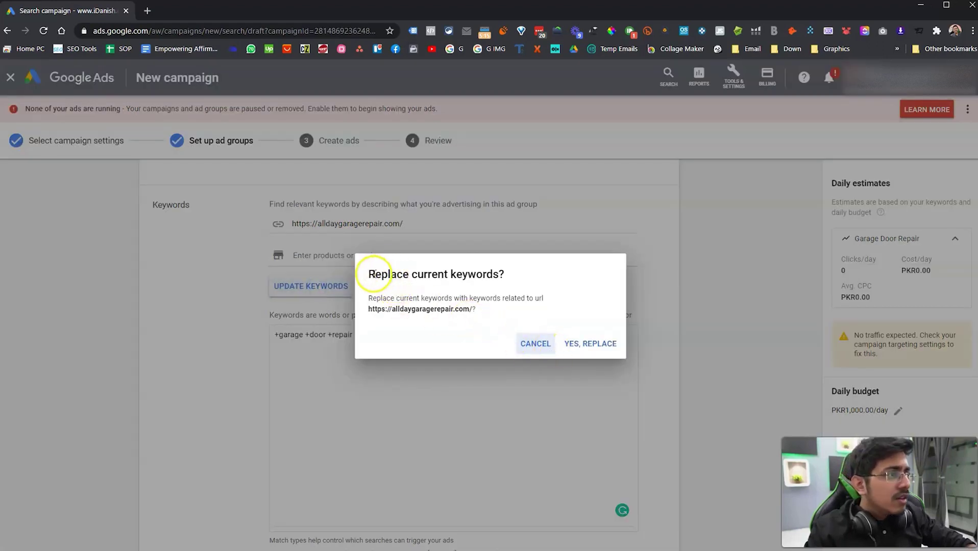
pyautogui.moveTo(376, 274); pyautogui.dragTo(492, 274)
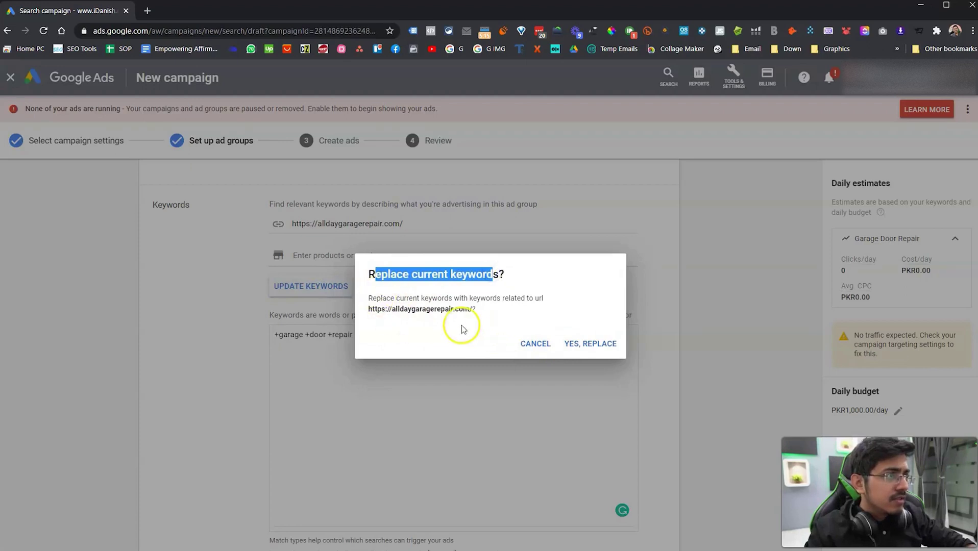
pyautogui.moveTo(373, 299); pyautogui.dragTo(534, 299)
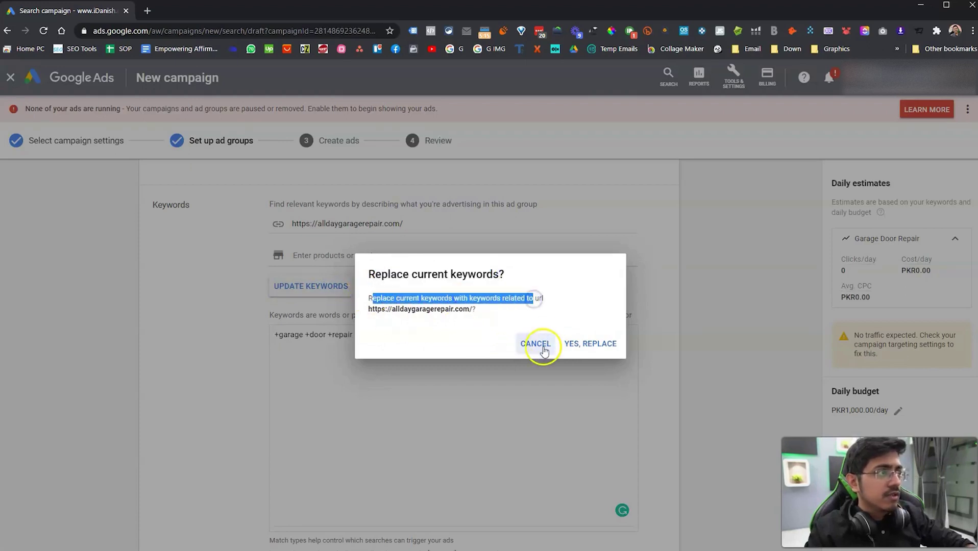
pyautogui.click(586, 344)
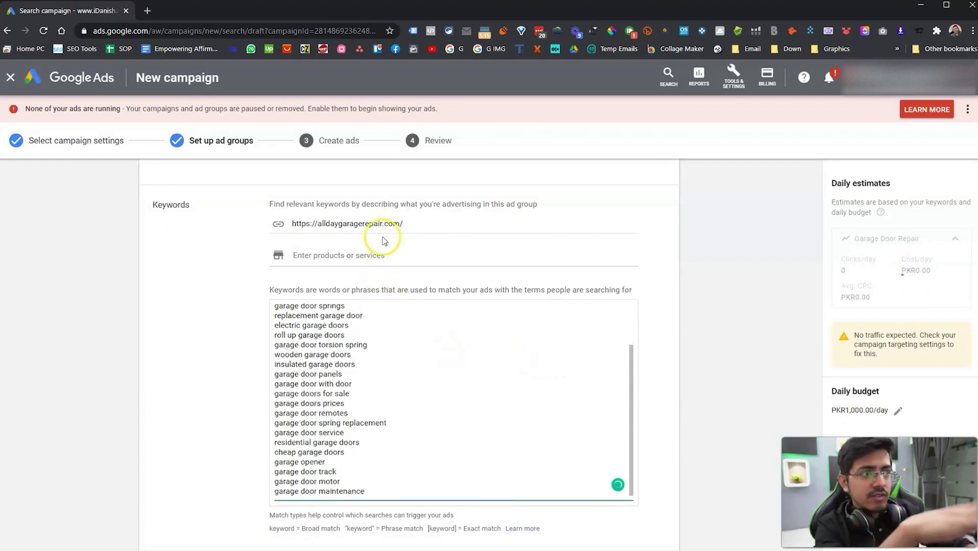
# Review the keywords suggested from the website against the Garage Door Repair ad group's theme
pyautogui.moveTo(401, 224); pyautogui.dragTo(300, 223)
pyautogui.scroll(-2, 375, 409)
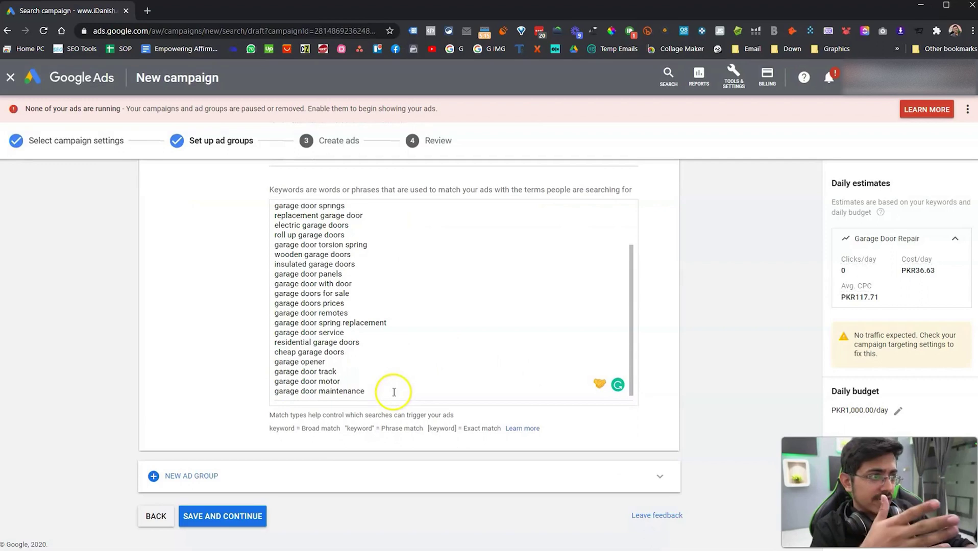
pyautogui.scroll(2, 382, 345)
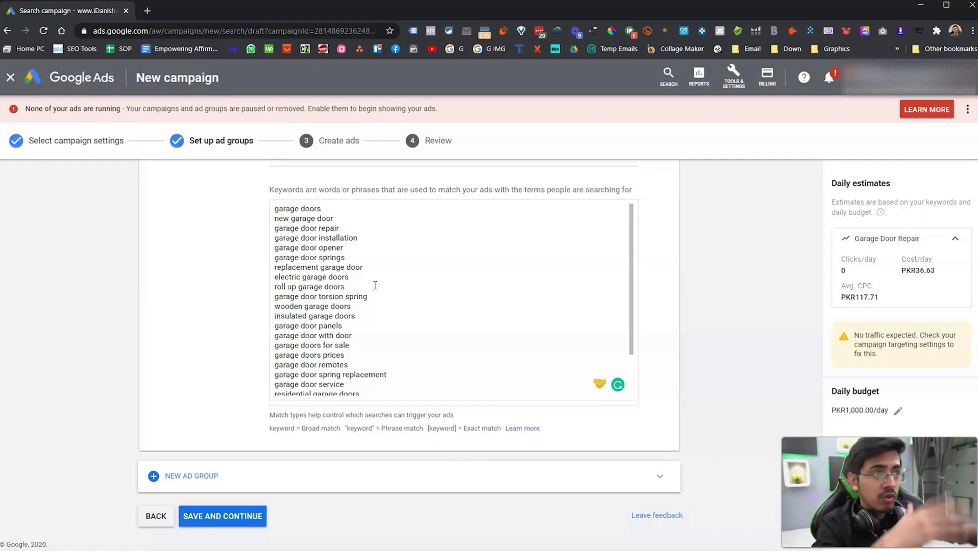
pyautogui.click(375, 286)
pyautogui.hotkey('ctrl', 'a')
pyautogui.scroll(5, 375, 265)
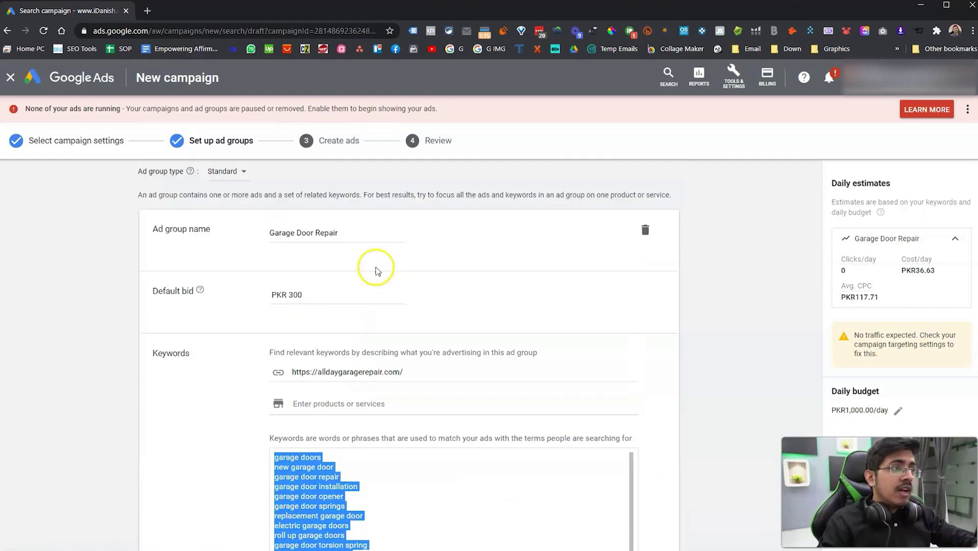
pyautogui.scroll(-5, 371, 439)
pyautogui.click(370, 322)
pyautogui.scroll(3, 365, 307)
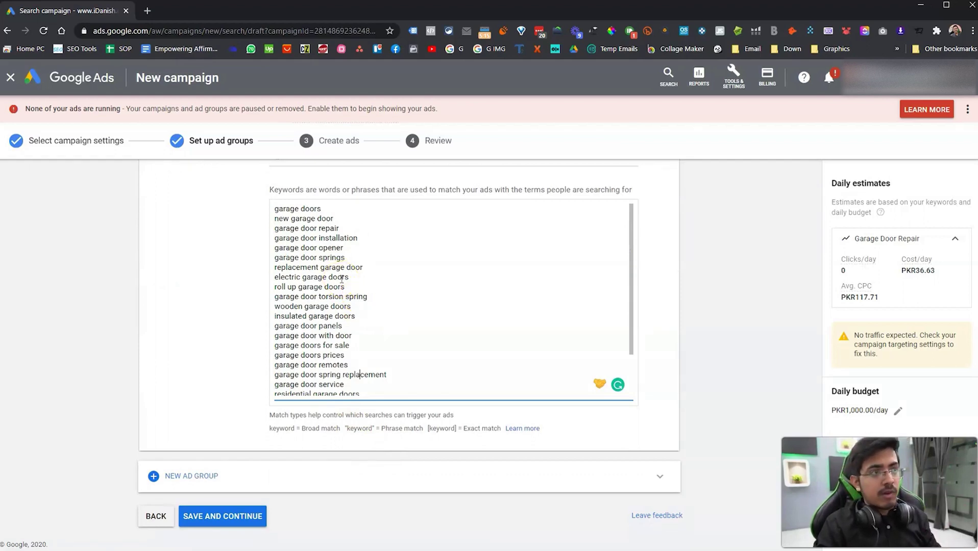
# Search Google for "keyword type change" in a new tab and open the Keyword Match Type Tool site
pyautogui.hotkey('ctrl', 't')
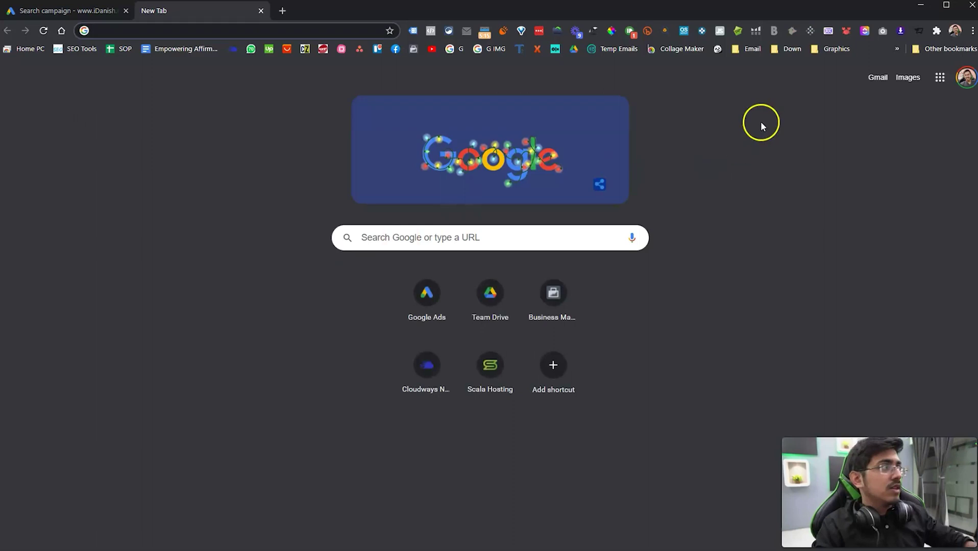
pyautogui.click(937, 50)
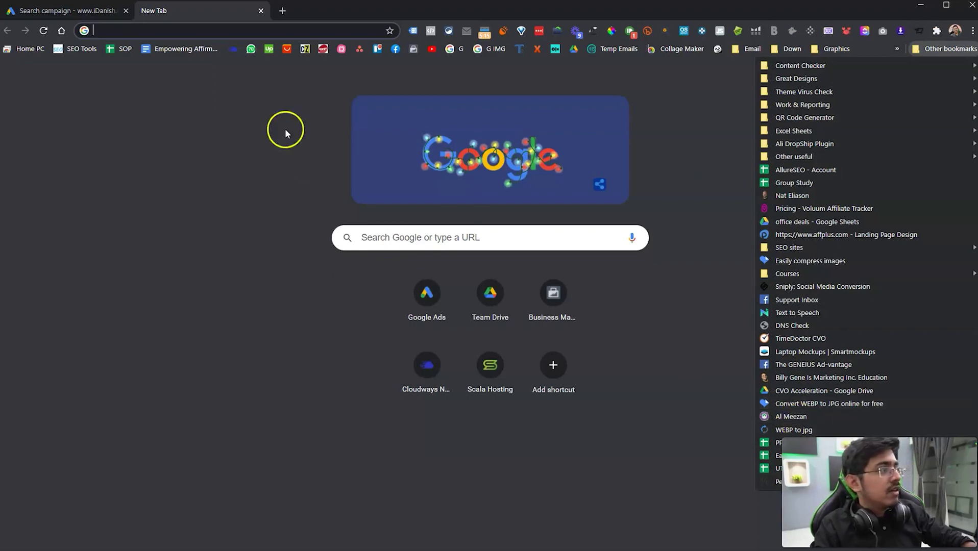
pyautogui.click(205, 30)
pyautogui.click(204, 30)
pyautogui.write('keyword')
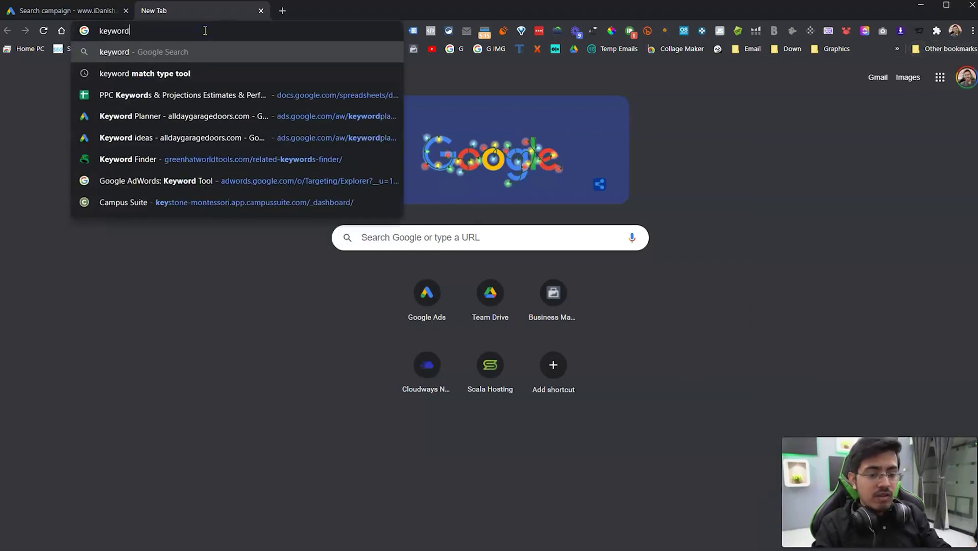
pyautogui.write(' type change')
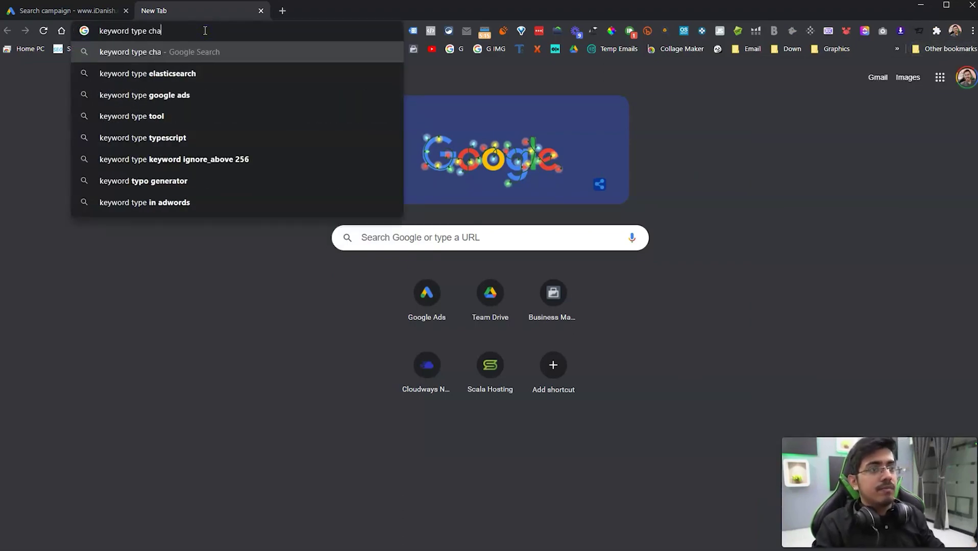
pyautogui.press('Return')
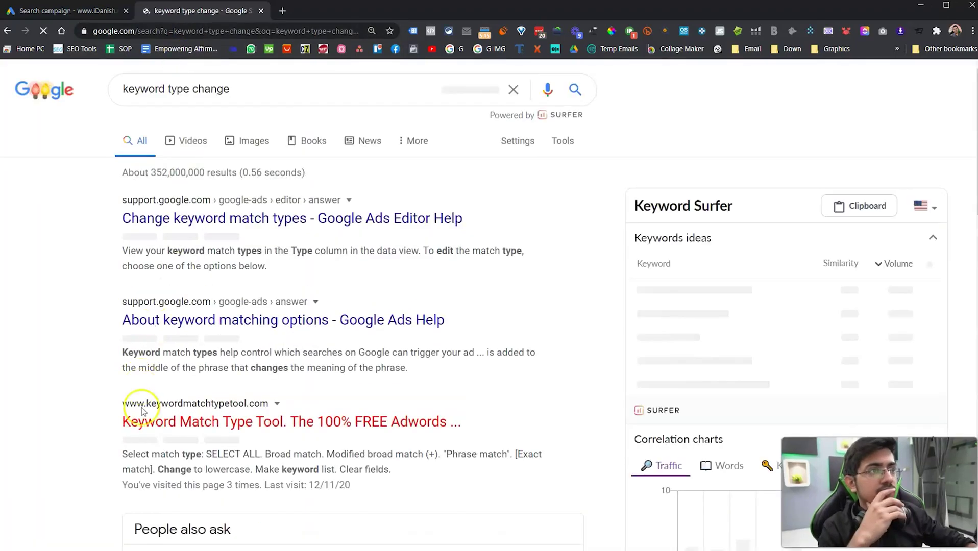
# Copy all suggested keywords from Google Ads into the Keyword Match Type Tool and generate a modified broad match (+) list
pyautogui.click(115, 11)
pyautogui.click(262, 264)
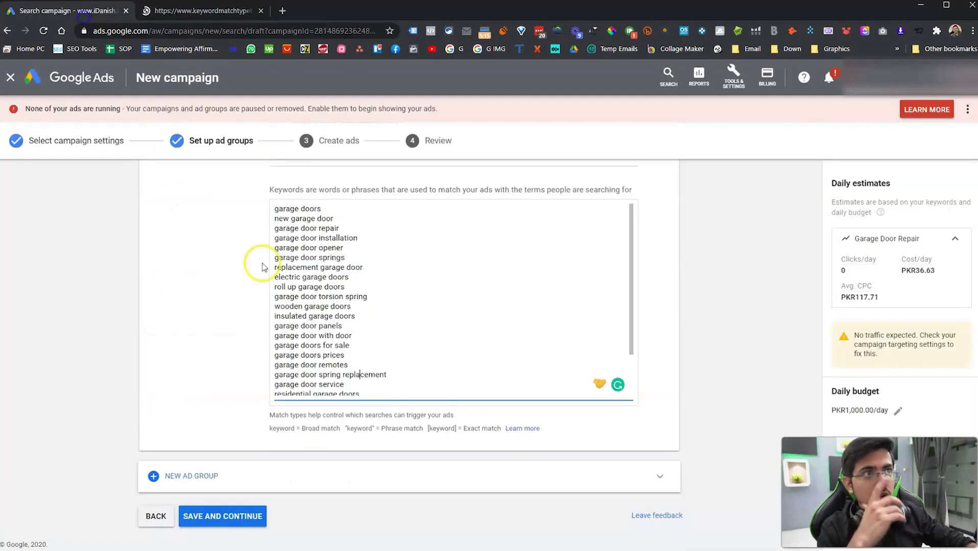
pyautogui.hotkey('ctrl', 'a')
pyautogui.hotkey('ctrl', 'c')
pyautogui.click(188, 11)
pyautogui.click(192, 172)
pyautogui.hotkey('ctrl', 'v')
pyautogui.click(670, 217)
pyautogui.click(679, 276)
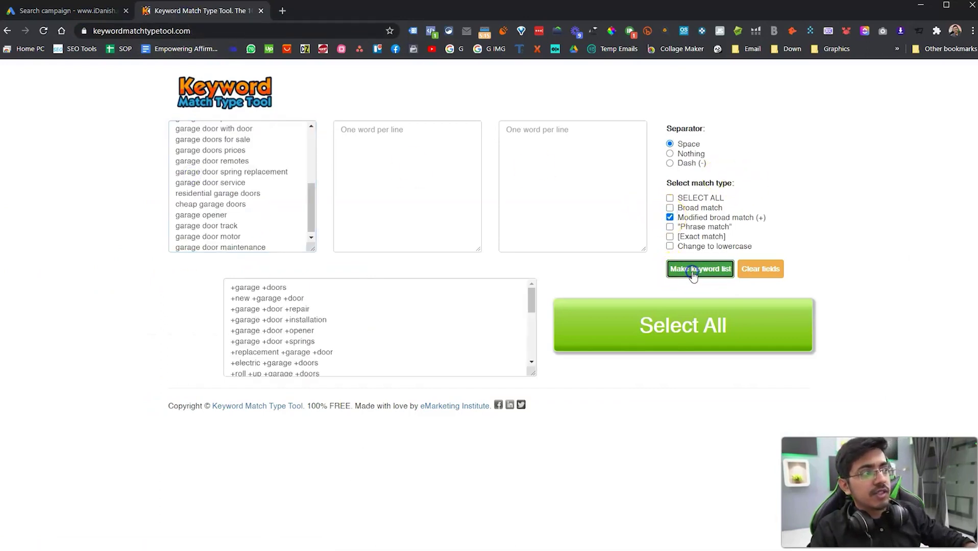
# Examine the generated modified broad match list, checking entries such as "+cheap +garage +doors"
pyautogui.click(331, 322)
pyautogui.scroll(-5, 330, 322)
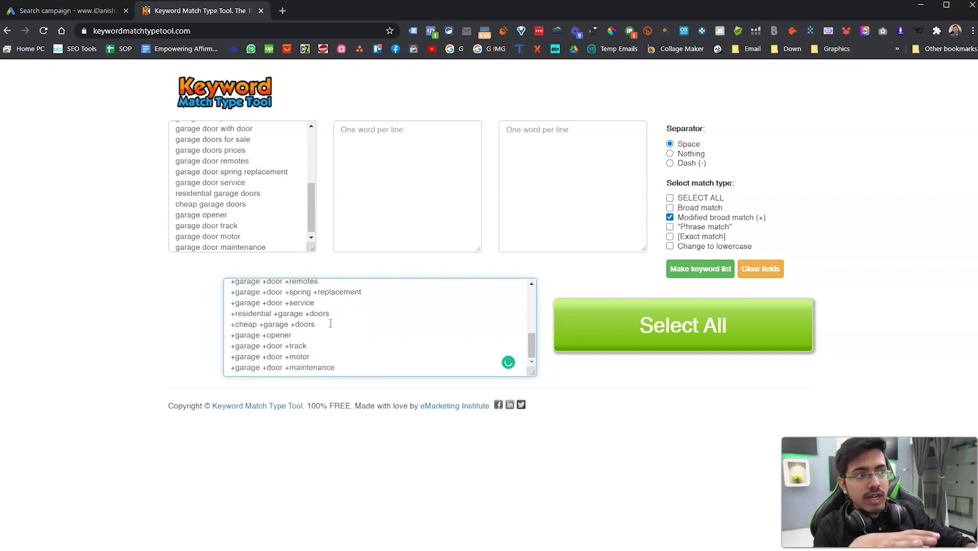
pyautogui.moveTo(262, 327); pyautogui.dragTo(199, 245)
pyautogui.click(246, 315)
pyautogui.moveTo(231, 285); pyautogui.dragTo(345, 388)
pyautogui.click(292, 338)
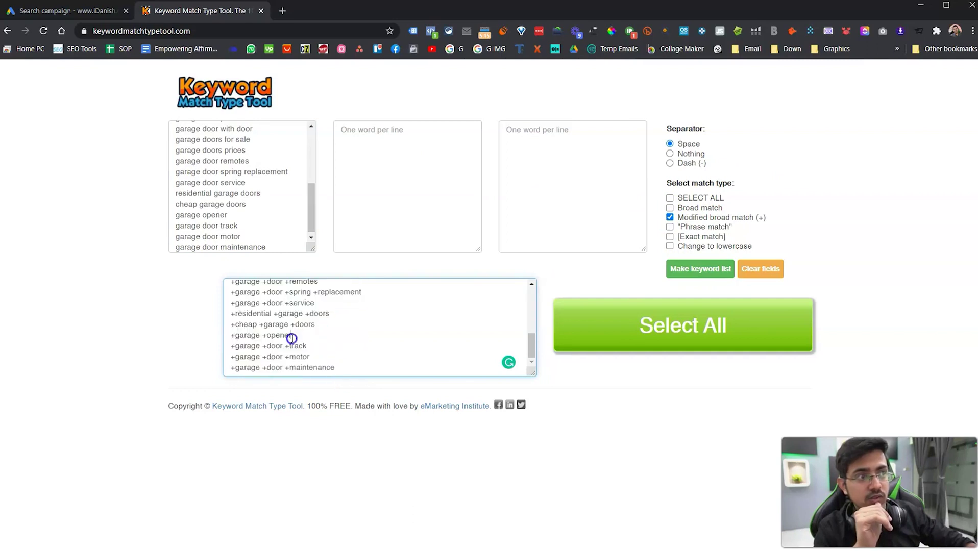
pyautogui.click(232, 326)
pyautogui.moveTo(232, 326)
pyautogui.mouseDown()
pyautogui.moveTo(338, 327)
pyautogui.moveTo(217, 321)
pyautogui.mouseUp()
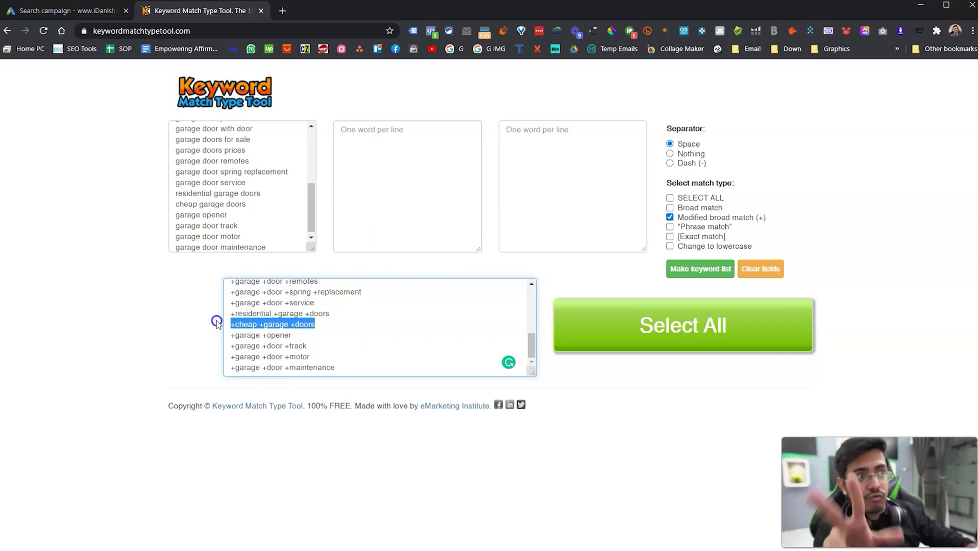
pyautogui.click(268, 334)
pyautogui.moveTo(236, 326); pyautogui.dragTo(248, 325)
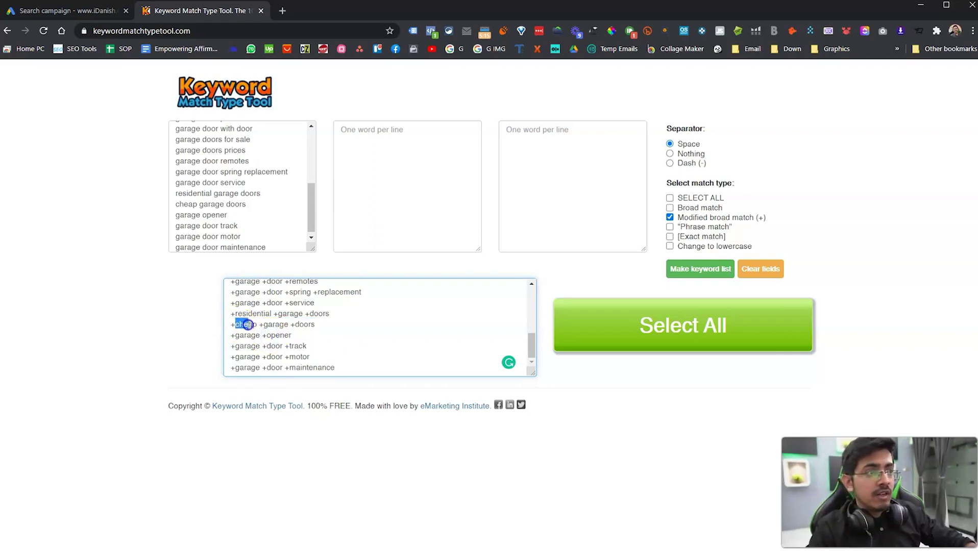
# Copy the whole modified broad match list and replace the ad group's keywords in Google Ads with it
pyautogui.hotkey('ctrl', 'a')
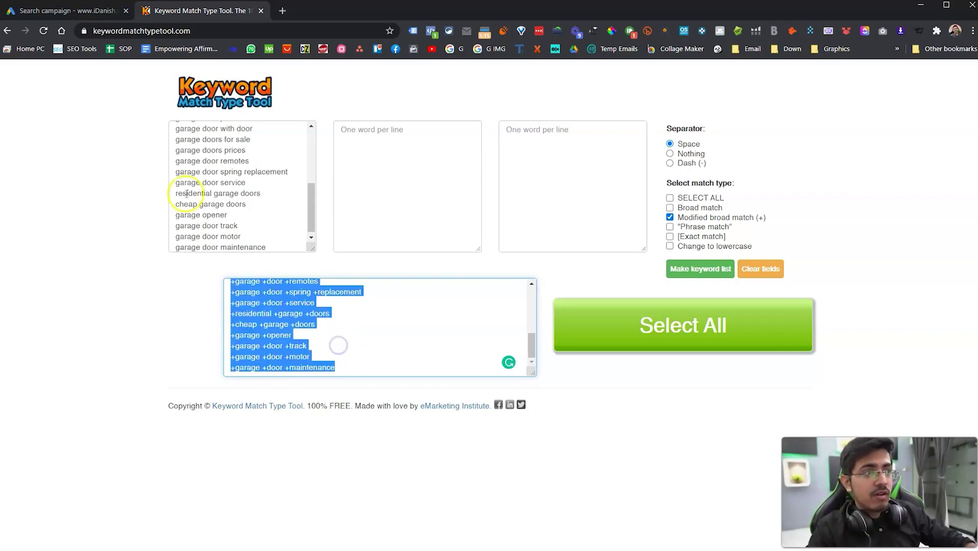
pyautogui.click(72, 11)
pyautogui.hotkey('ctrl', 'v')
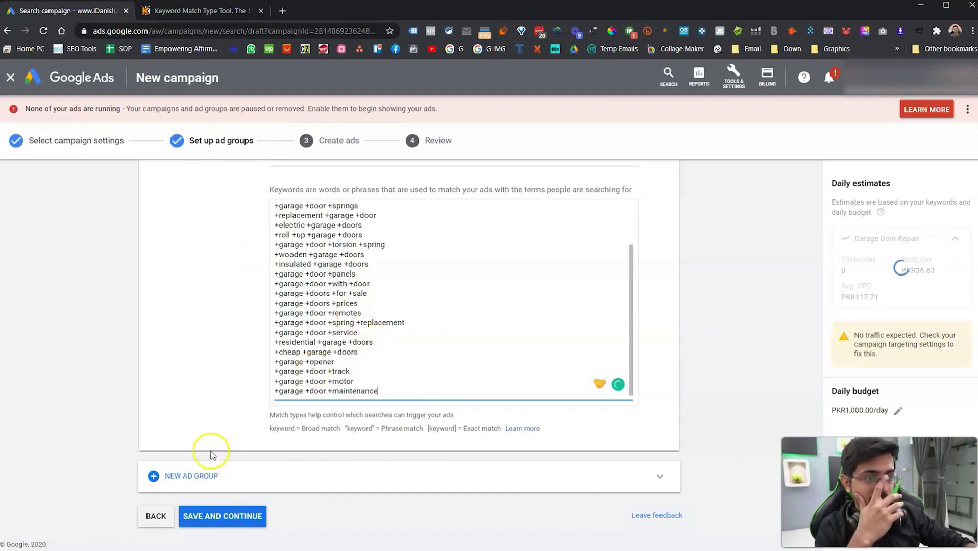
# Save the ad group setup and continue to ad creation
pyautogui.scroll(4, 215, 434)
pyautogui.scroll(-3, 245, 352)
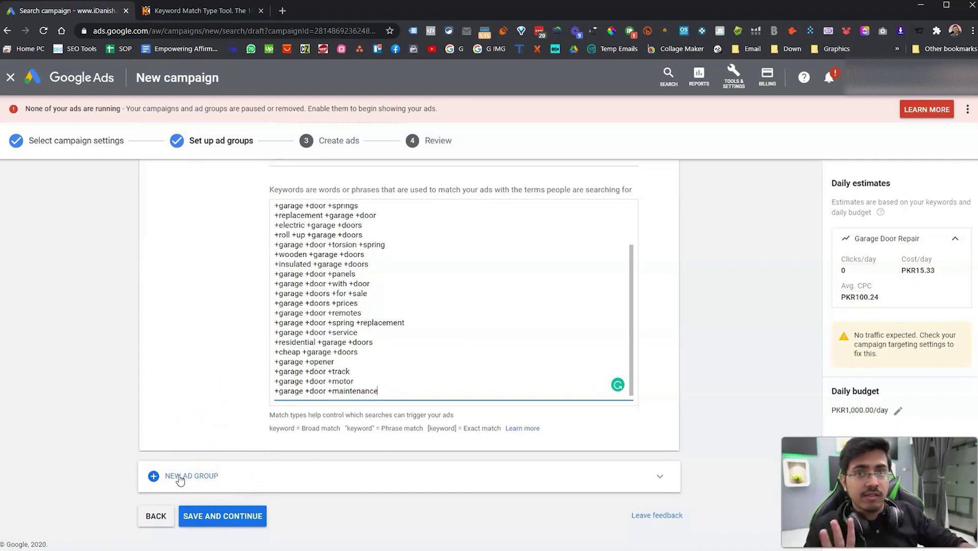
pyautogui.click(207, 516)
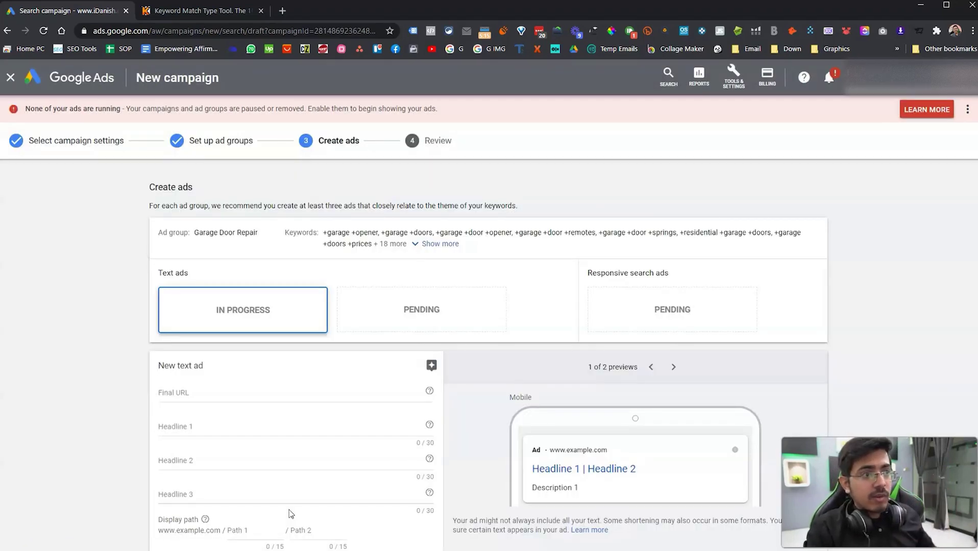
# Search Google for "garage door repair" in a new browser tab
pyautogui.scroll(-3, 248, 422)
pyautogui.scroll(2, 240, 331)
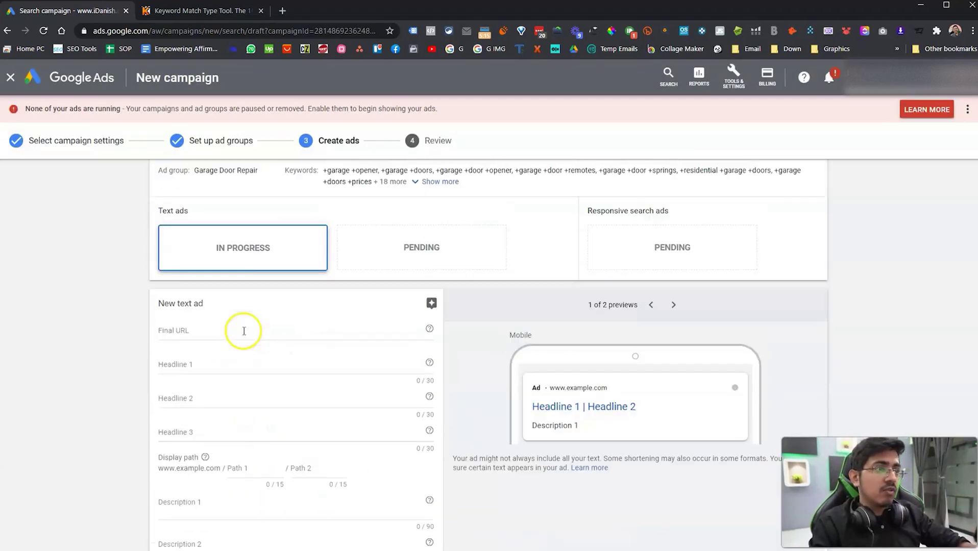
pyautogui.click(184, 332)
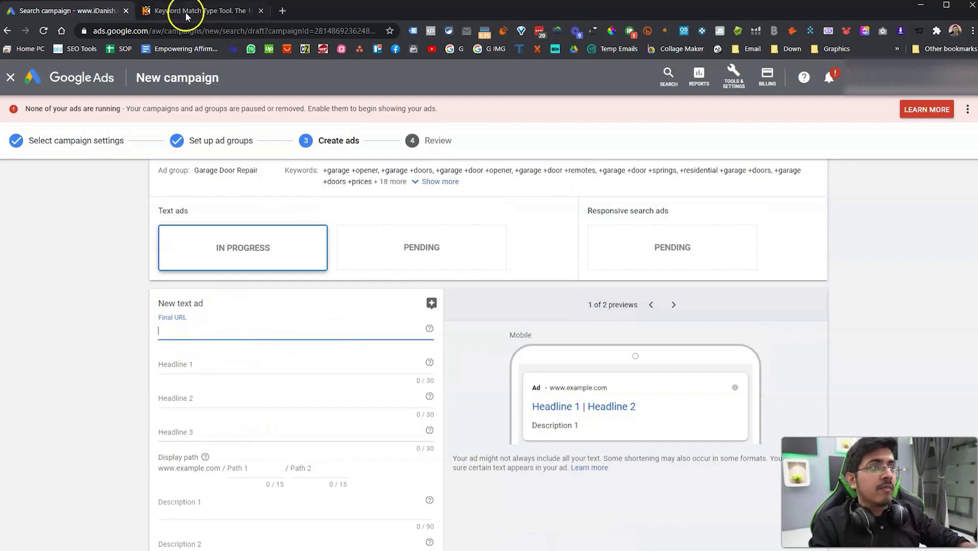
pyautogui.hotkey('ctrl', 't')
pyautogui.write('g')
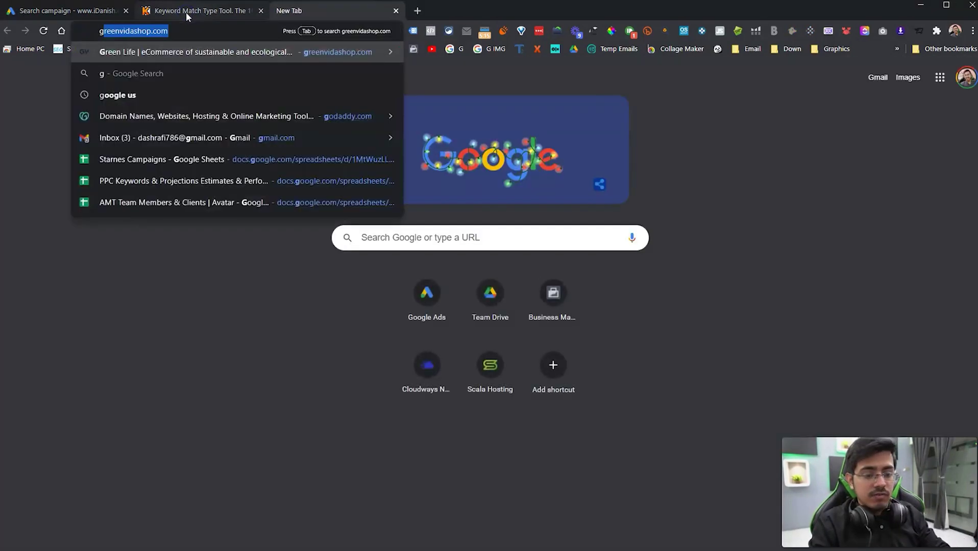
pyautogui.write('arage ')
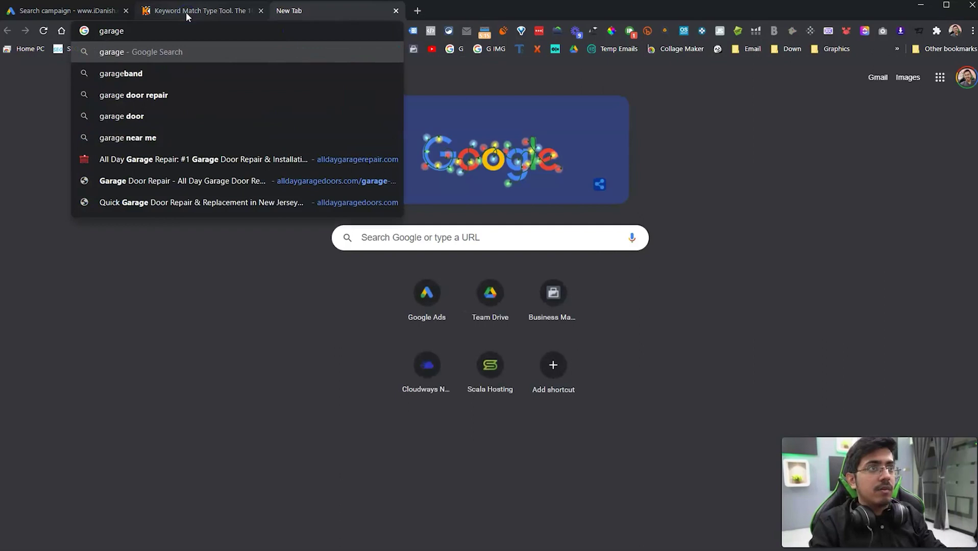
pyautogui.write('door repa')
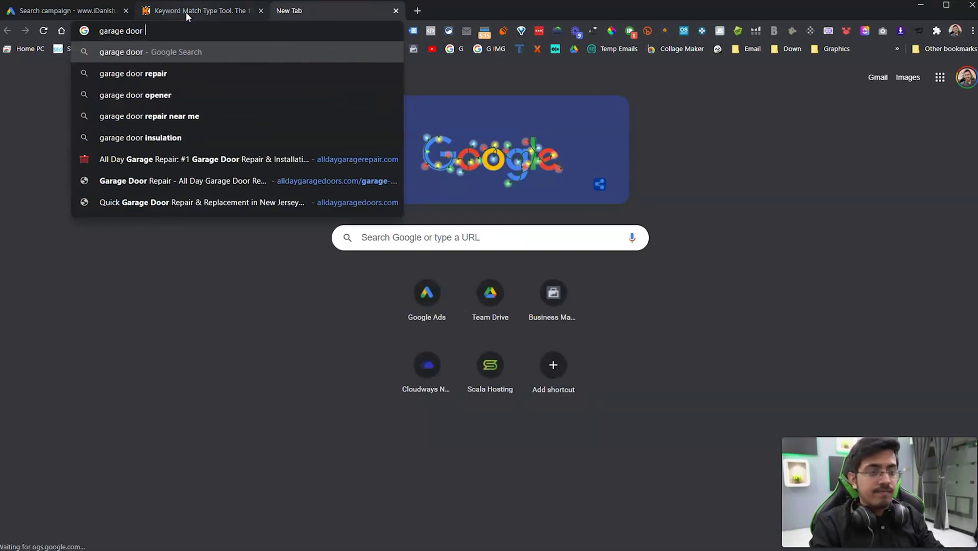
pyautogui.write('ir')
pyautogui.press('Return')
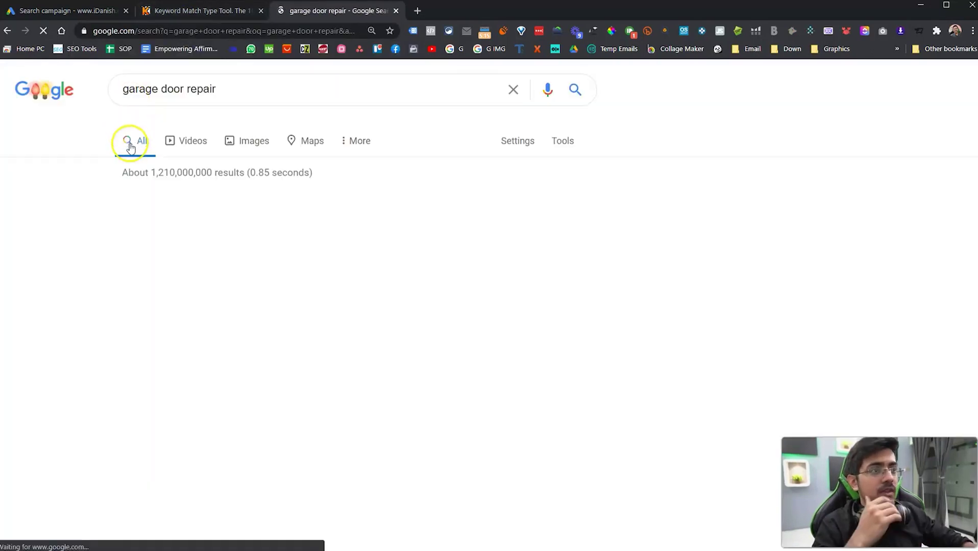
# Copy the phrase "Garage Door Repair" from the garagedoorrepair.com result title and close the Keyword Match Type Tool tab
pyautogui.scroll(-15, 120, 164)
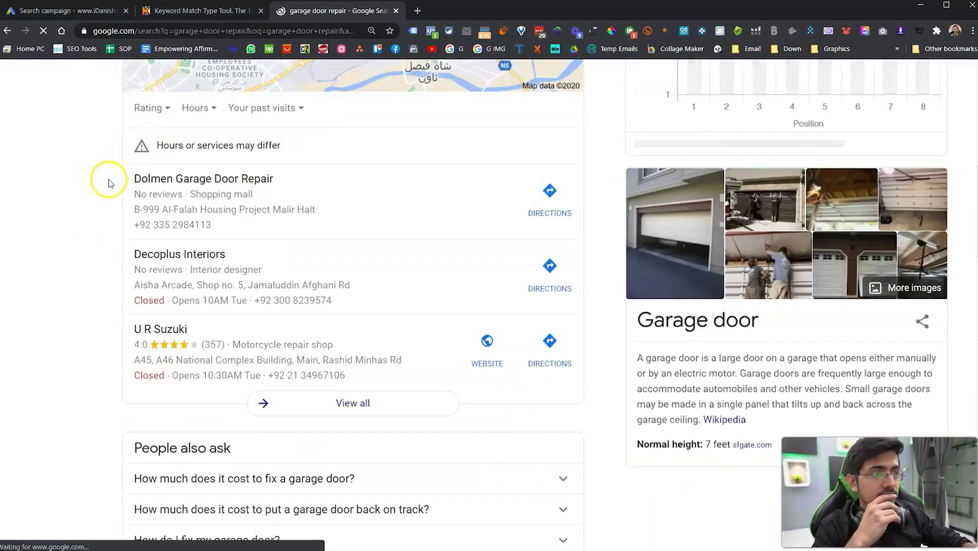
pyautogui.scroll(-1, 97, 185)
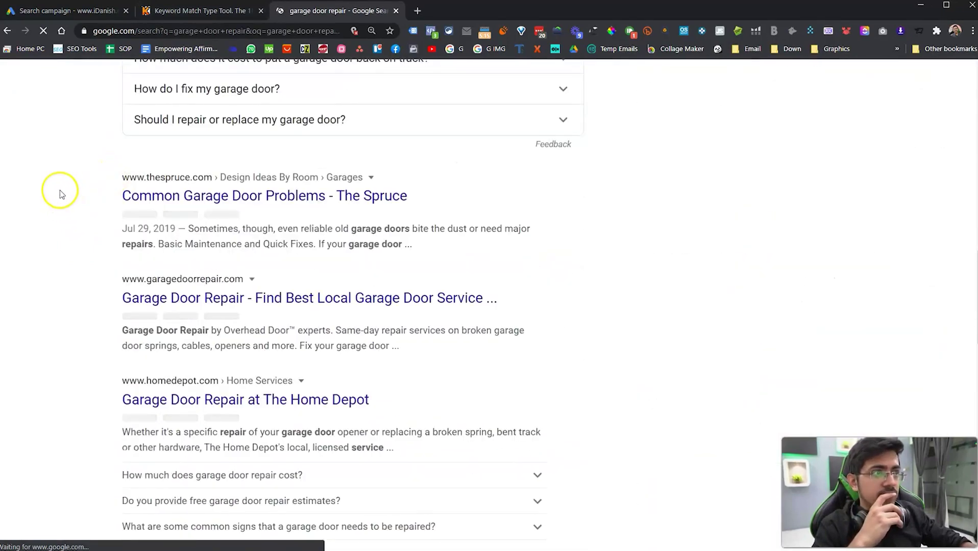
pyautogui.moveTo(122, 298); pyautogui.dragTo(245, 298)
pyautogui.hotkey('ctrl', 'c')
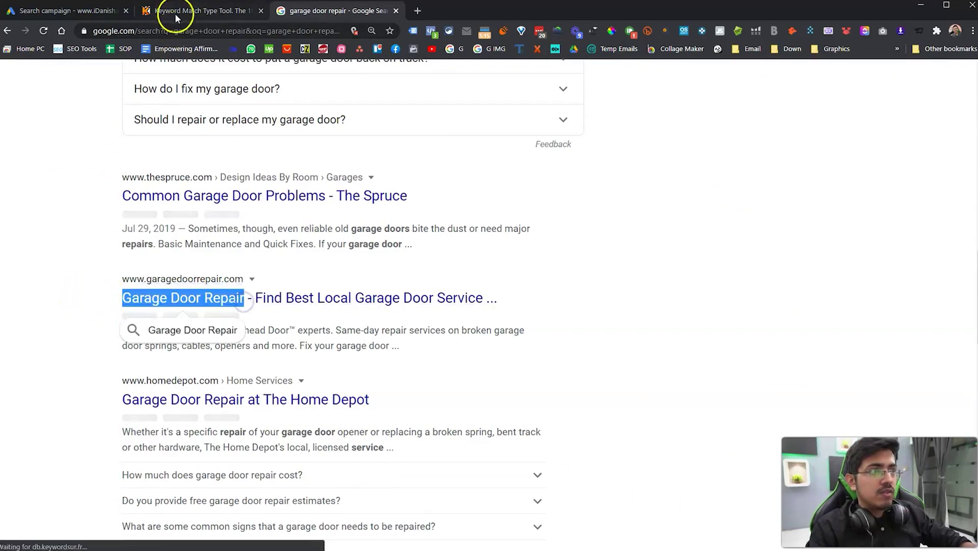
pyautogui.click(175, 12)
pyautogui.hotkey('ctrl', 'w')
# Return to Google Ads and enter the copied phrase "Garage Door Repair" as Headline 1, leaving the Final URL empty
pyautogui.hotkey('ctrl', 'shift', 'Tab')
pyautogui.click(192, 342)
pyautogui.hotkey('ctrl', 'v')
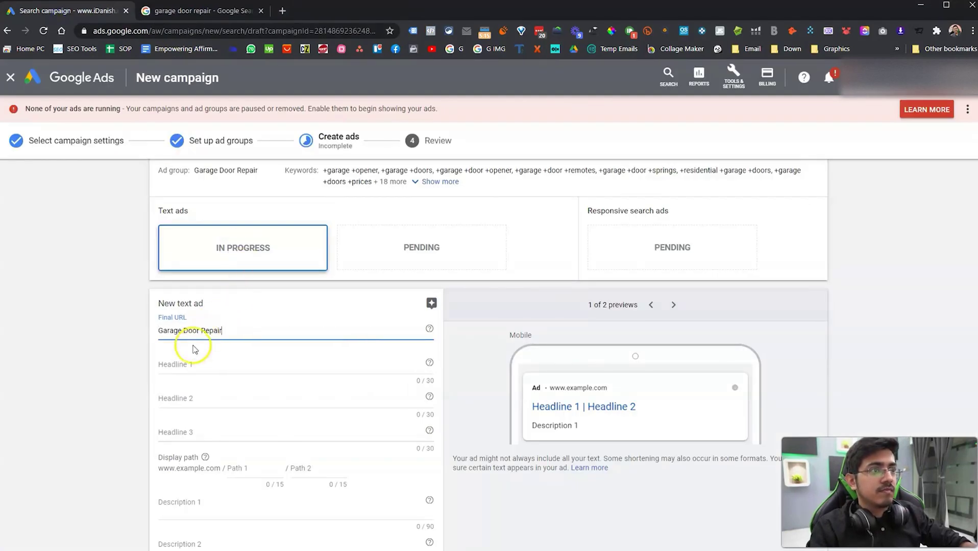
pyautogui.hotkey('ctrl', 'a')
pyautogui.hotkey('ctrl', 'x')
pyautogui.click(184, 363)
pyautogui.hotkey('ctrl', 'v')
# Open the website alldaygaragerepair.com in a new browser tab
pyautogui.click(191, 337)
pyautogui.click(168, 12)
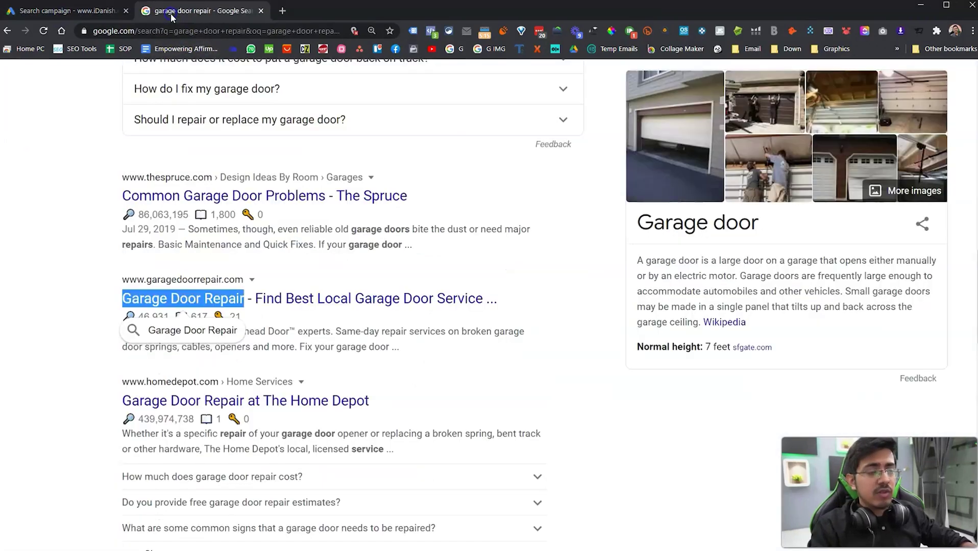
pyautogui.hotkey('ctrl', 't')
pyautogui.write('alldaygaragedoors.com')
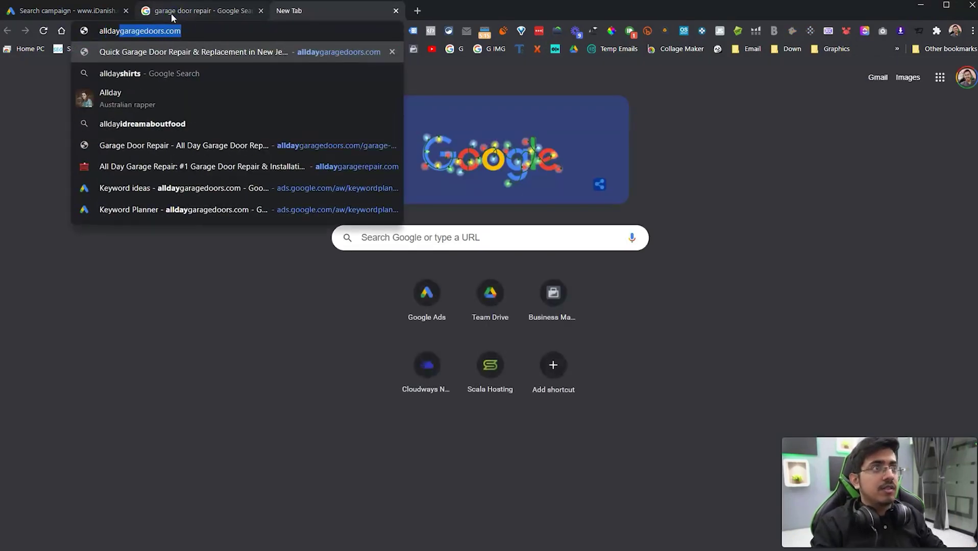
pyautogui.press('Down')
pyautogui.press('Down')
pyautogui.press('Down')
pyautogui.press('Down')
pyautogui.press('Down')
pyautogui.press('Return')
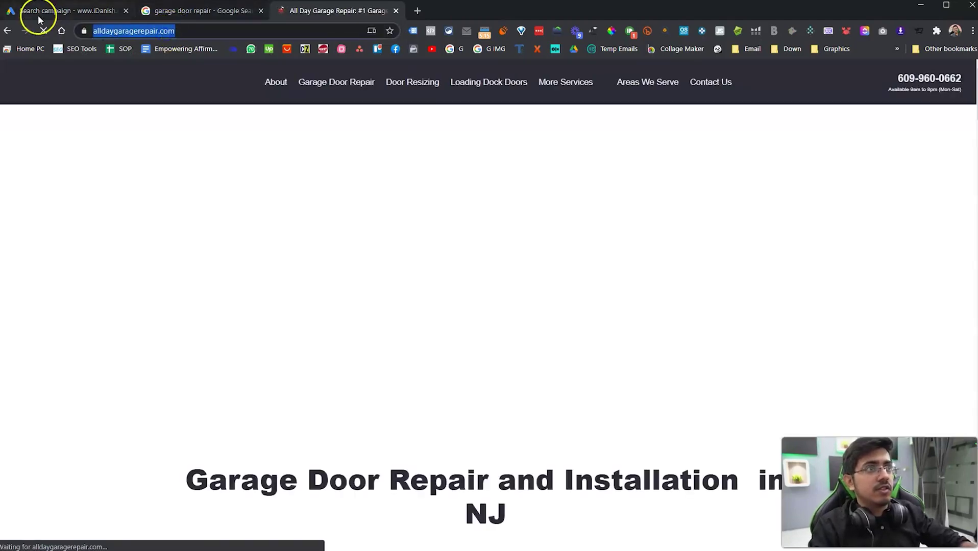
pyautogui.click(39, 19)
pyautogui.click(219, 329)
pyautogui.hotkey('ctrl', 'v')
pyautogui.scroll(-2, 201, 313)
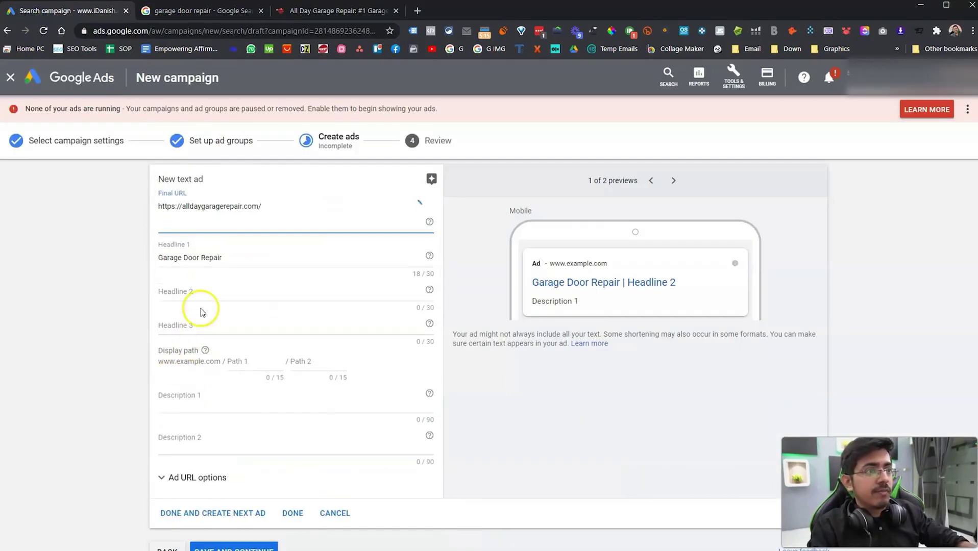
# Enter "24/7 Serving in NYC" as Headline 2 of the text ad
pyautogui.click(188, 281)
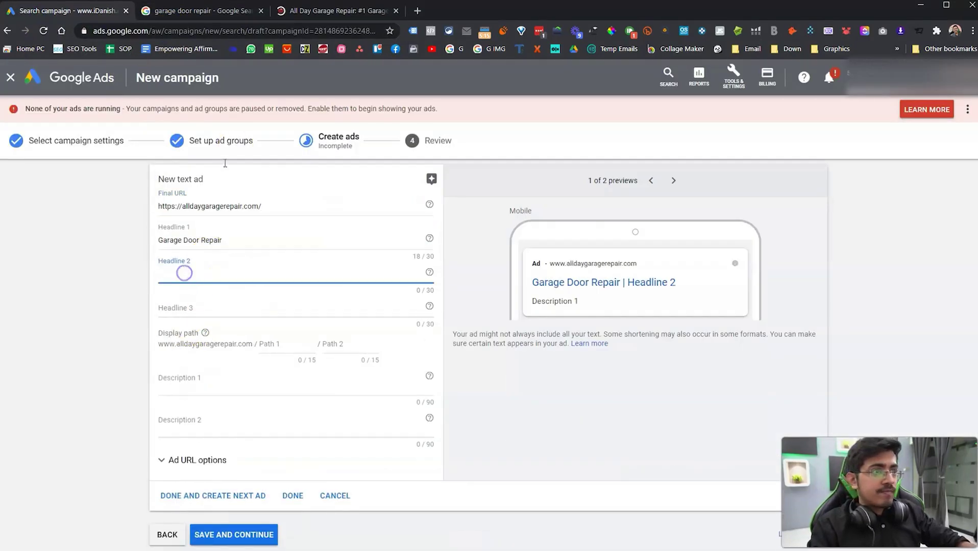
pyautogui.write('24/7 ')
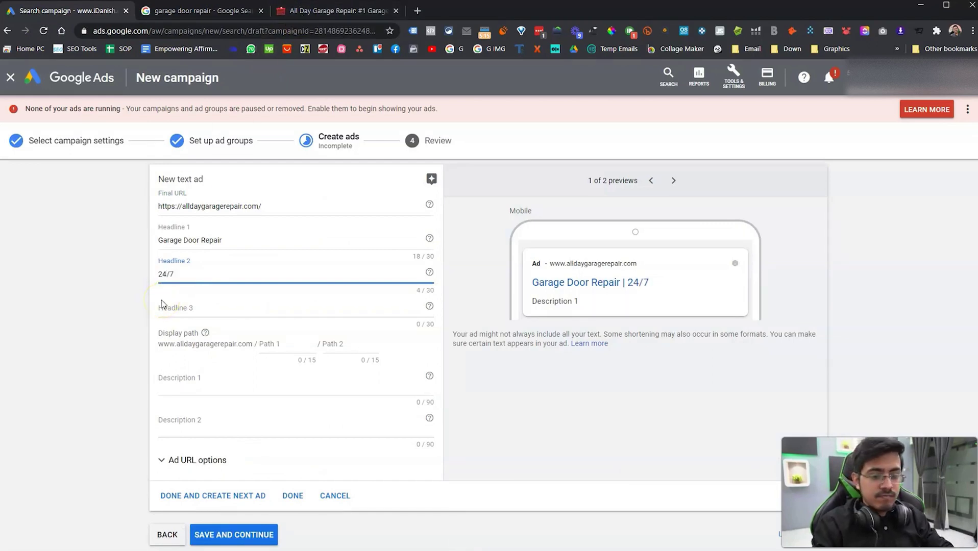
pyautogui.write('Serving in NYC')
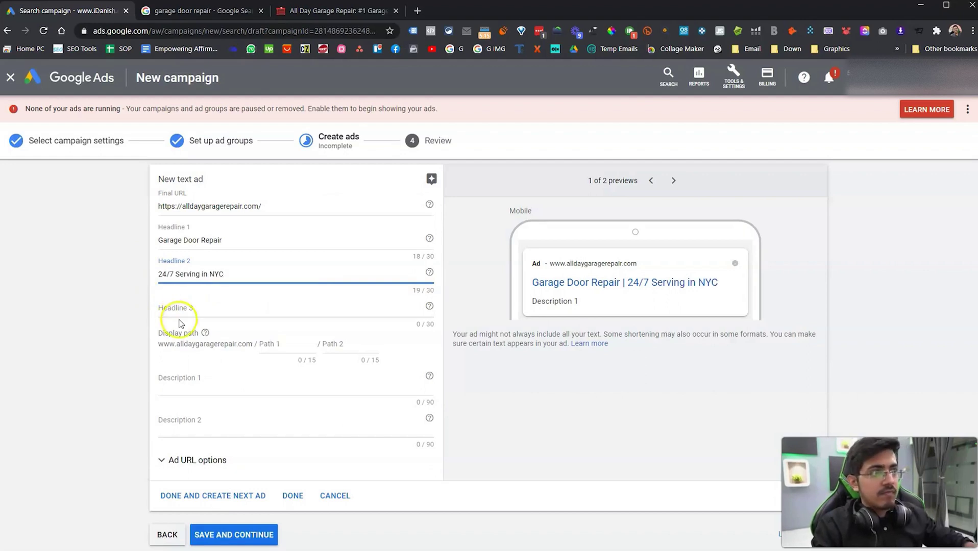
# Look through the Google results for "garage door repair" for wording ideas for Headline 3
pyautogui.click(177, 308)
pyautogui.click(210, 16)
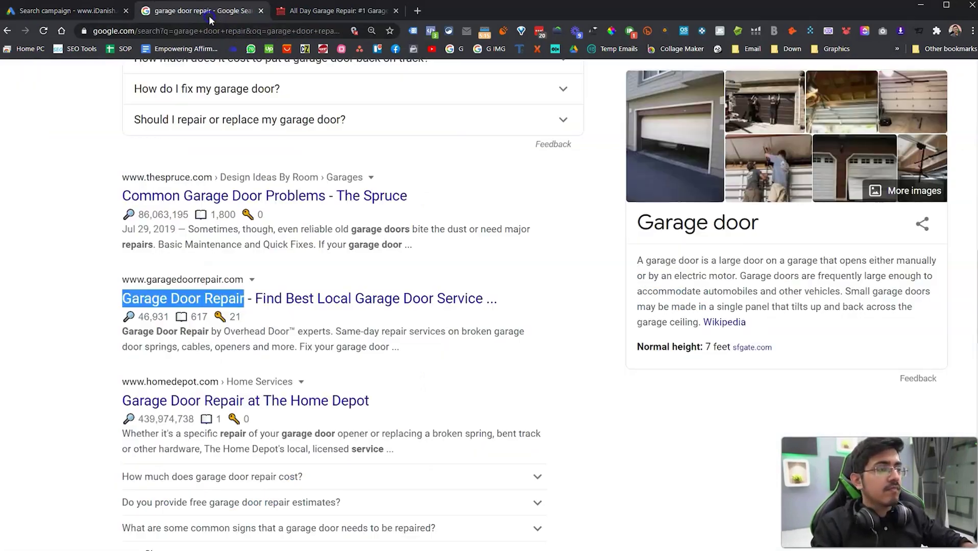
pyautogui.scroll(-2, 426, 359)
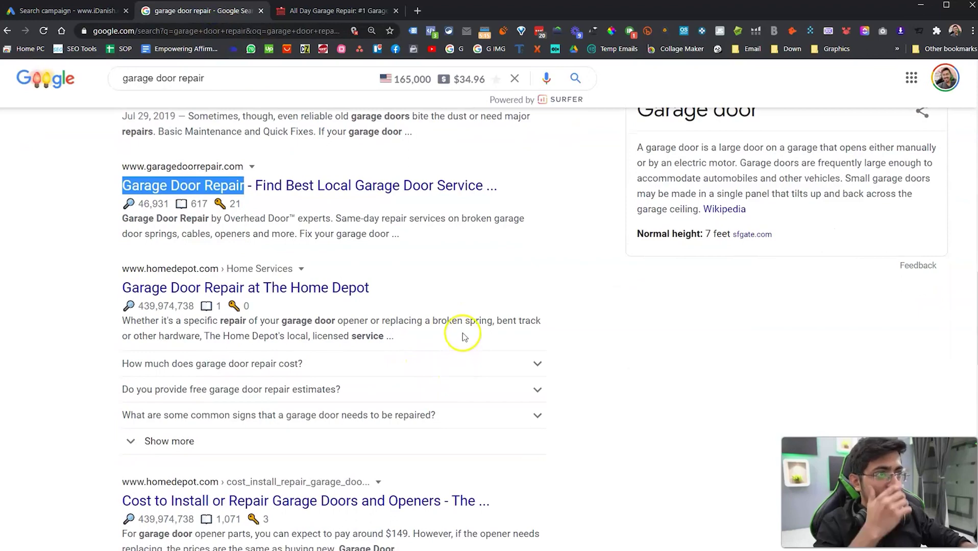
pyautogui.scroll(-5, 459, 327)
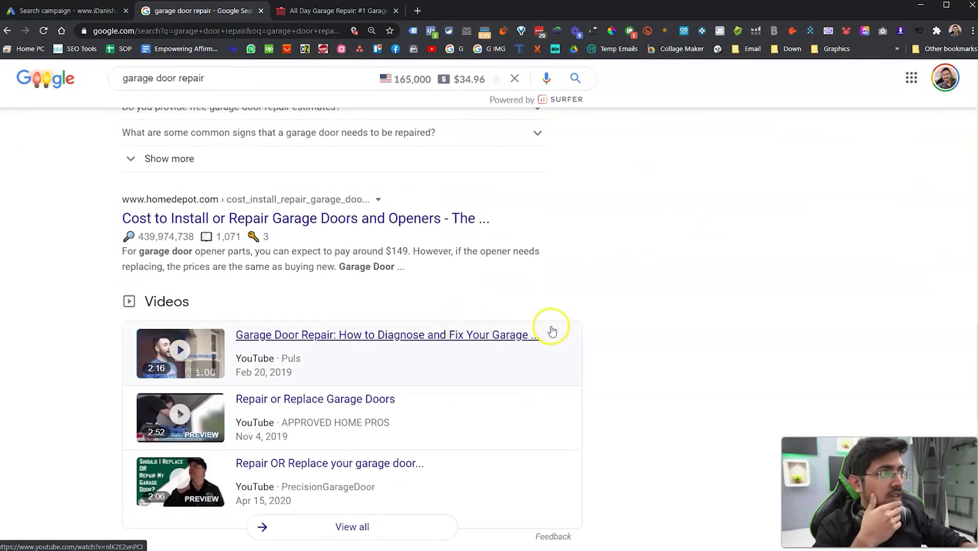
pyautogui.scroll(-5, 526, 319)
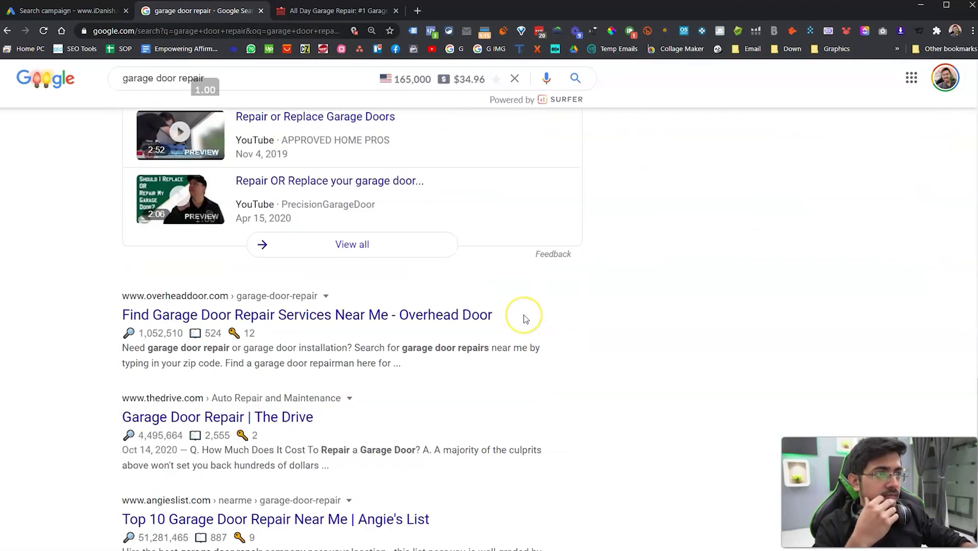
pyautogui.scroll(-3, 526, 321)
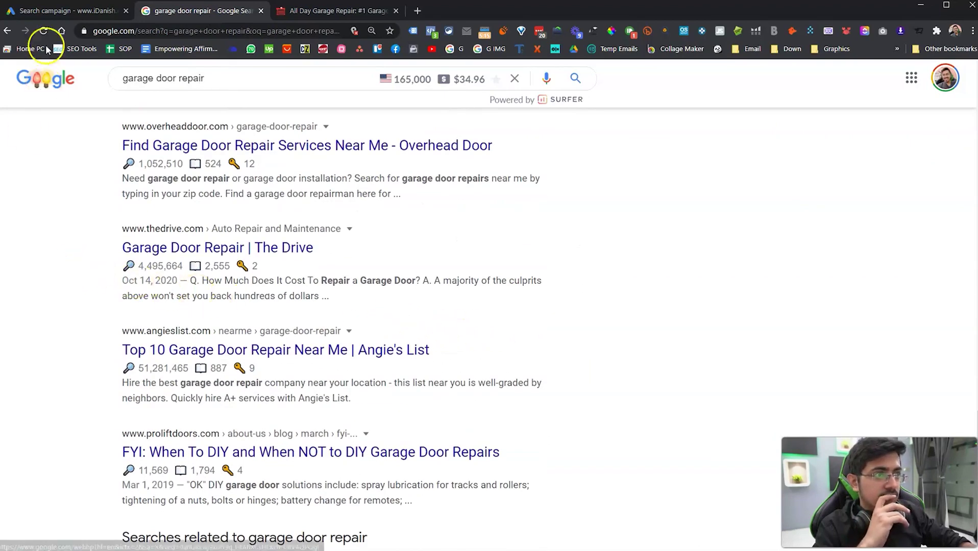
# Enter "Up-to 10 Yrs Experience" as Headline 3 in Google Ads, correcting its spelling
pyautogui.click(43, 12)
pyautogui.click(226, 303)
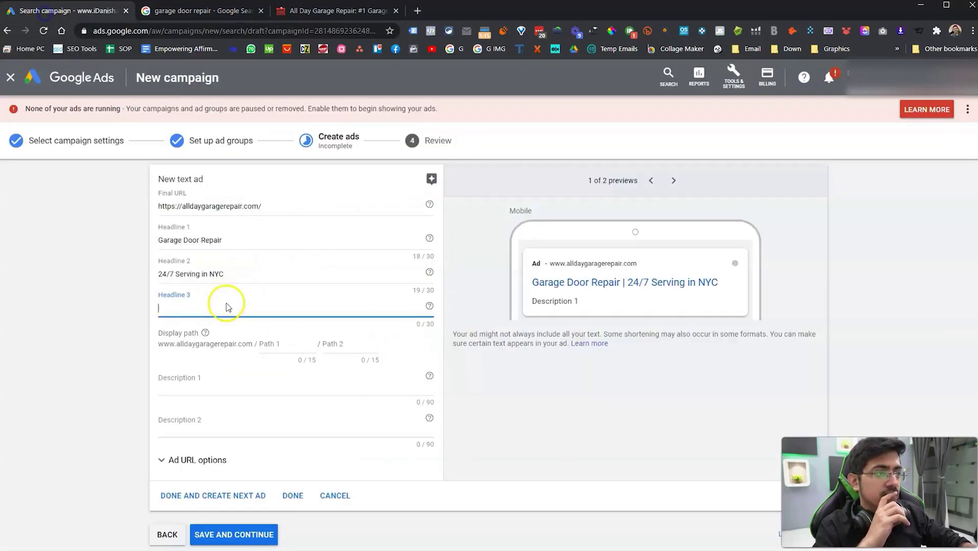
pyautogui.click(183, 309)
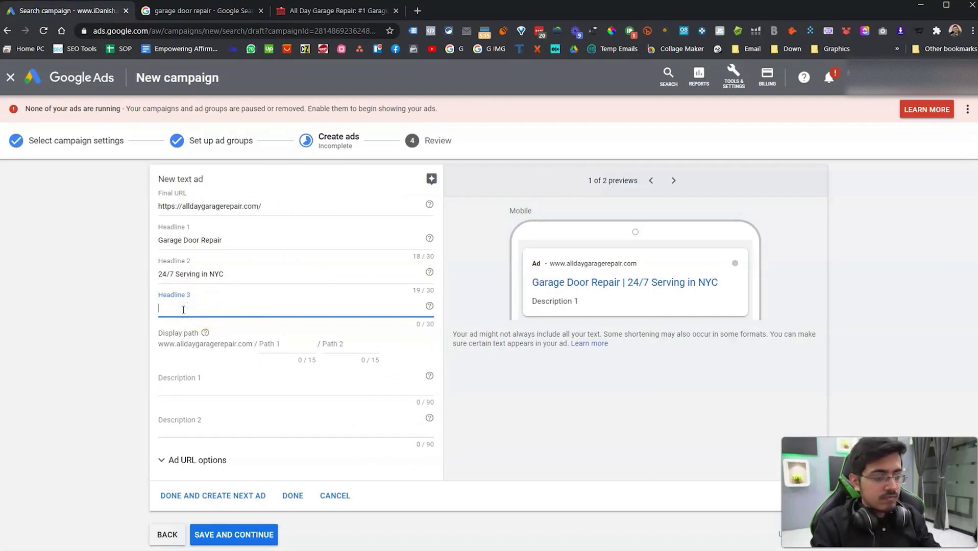
pyautogui.write('Upto 10 Yrs Experiece')
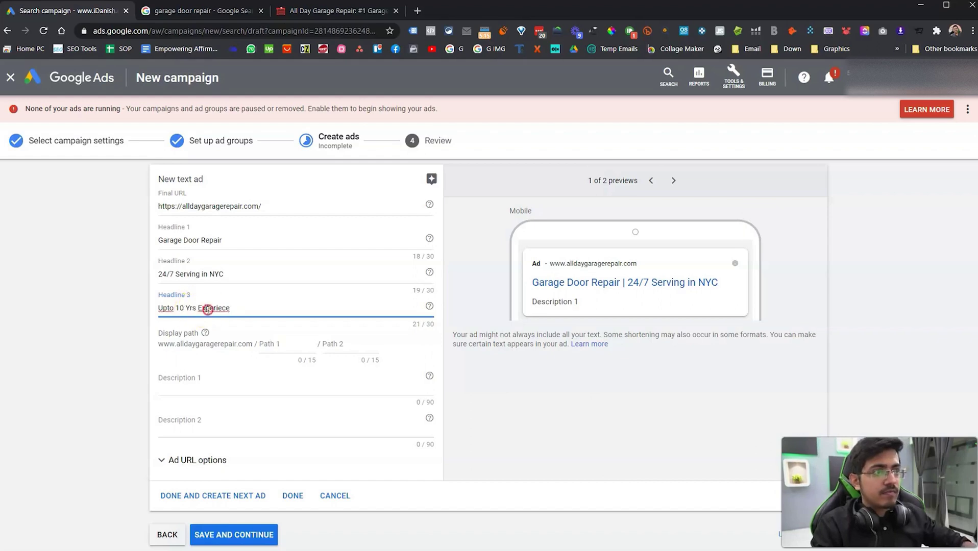
pyautogui.rightClick(207, 310)
pyautogui.click(228, 311)
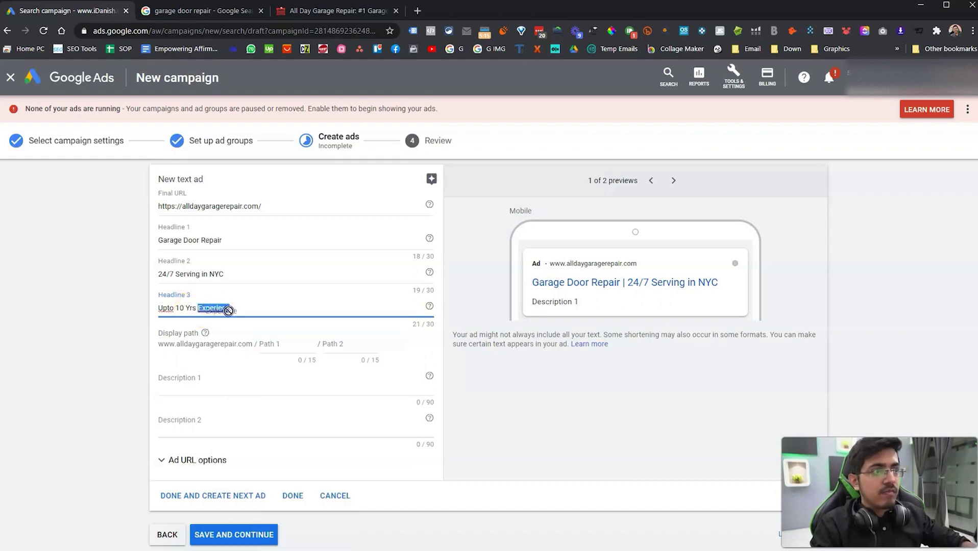
pyautogui.rightClick(215, 309)
pyautogui.click(227, 317)
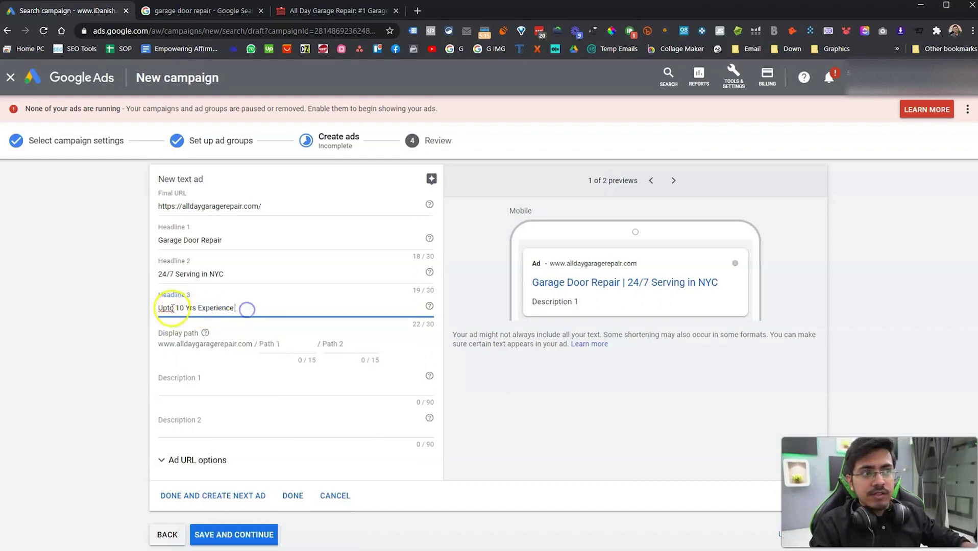
pyautogui.click(166, 309)
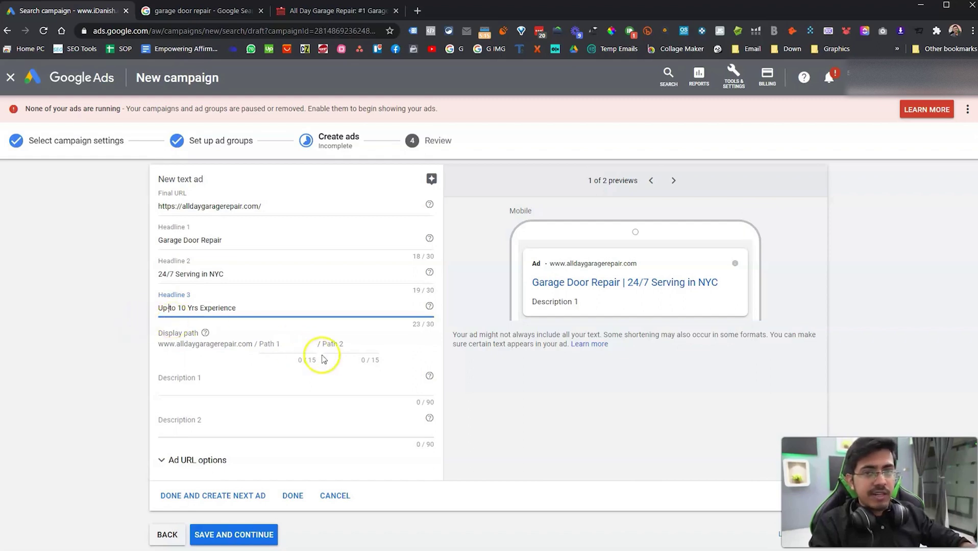
# Set the ad's display path to "garage" for Path 1 and "repair" for Path 2
pyautogui.click(293, 347)
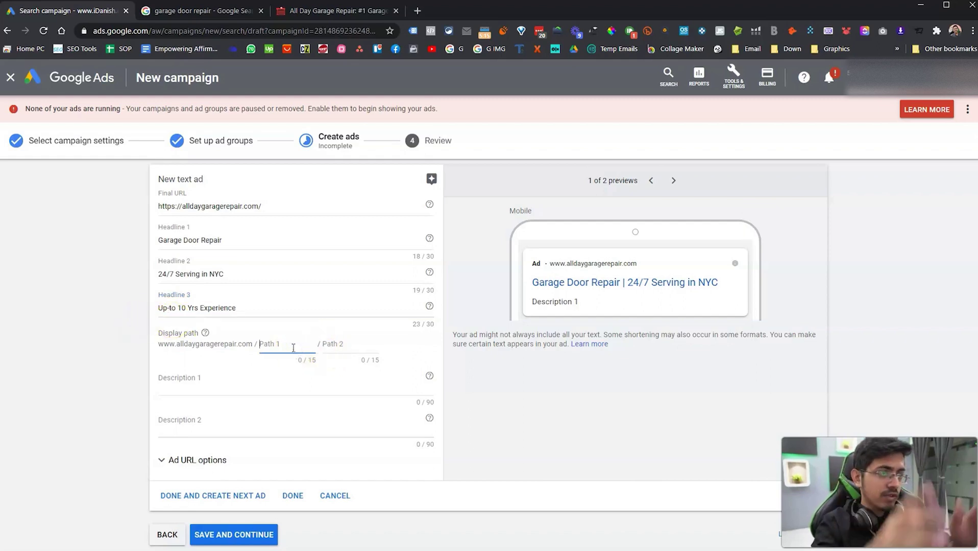
pyautogui.click(326, 349)
pyautogui.write('repair')
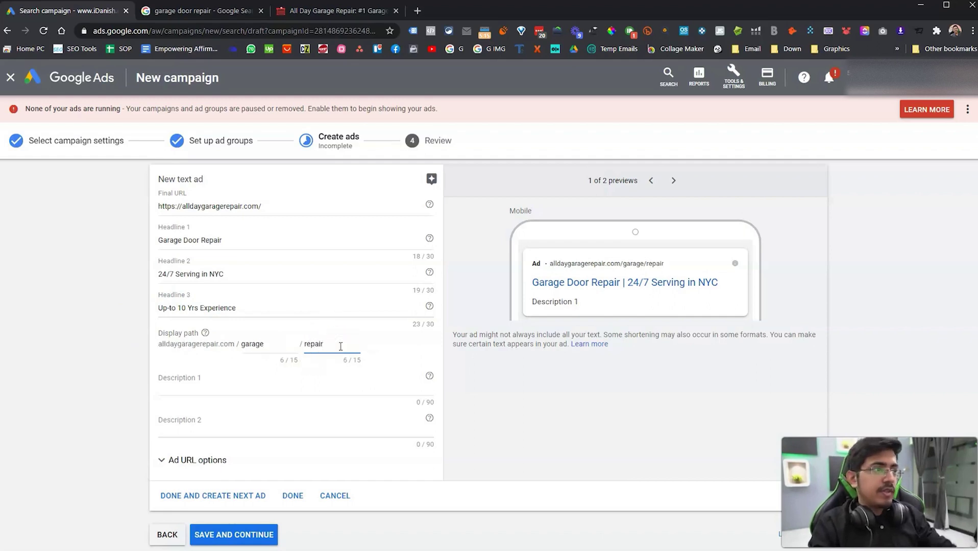
pyautogui.press('Print')
pyautogui.moveTo(458, 318); pyautogui.dragTo(121, 381)
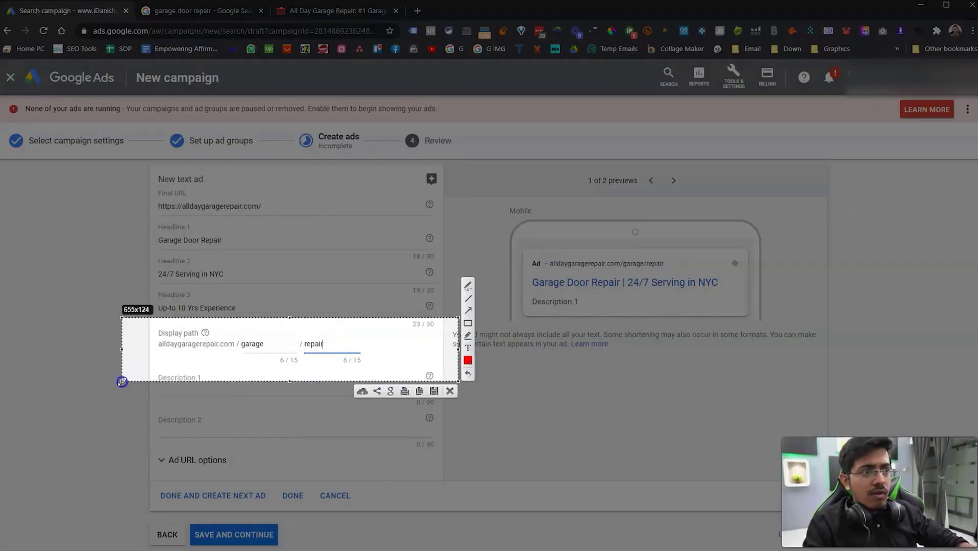
pyautogui.press('Escape')
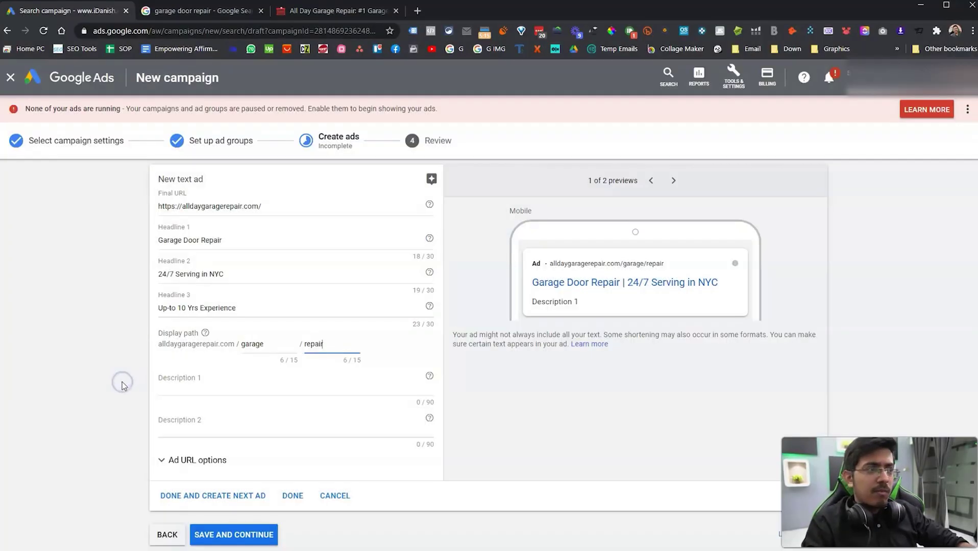
pyautogui.doubleClick(263, 344)
pyautogui.click(314, 334)
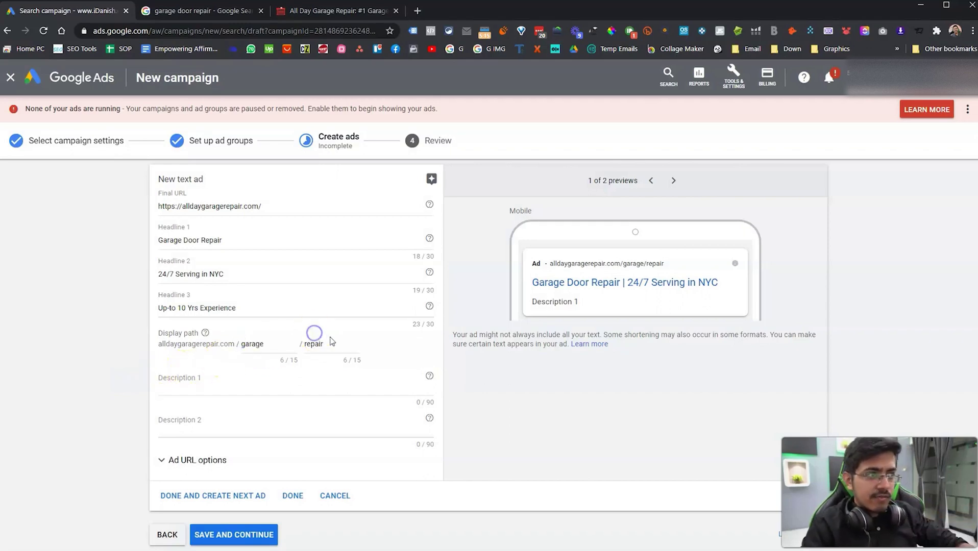
pyautogui.doubleClick(258, 343)
pyautogui.click(253, 347)
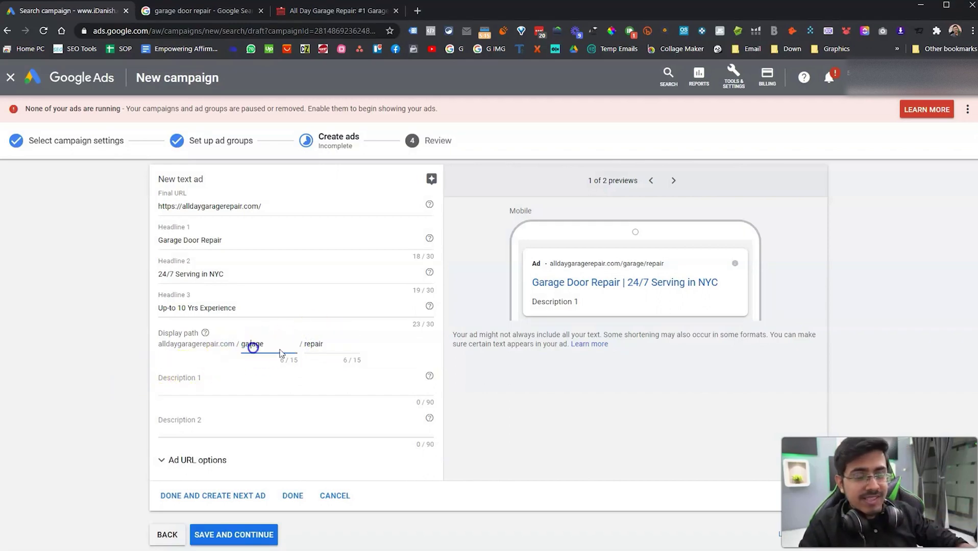
pyautogui.tripleClick(306, 343)
pyautogui.moveTo(345, 350); pyautogui.dragTo(313, 345)
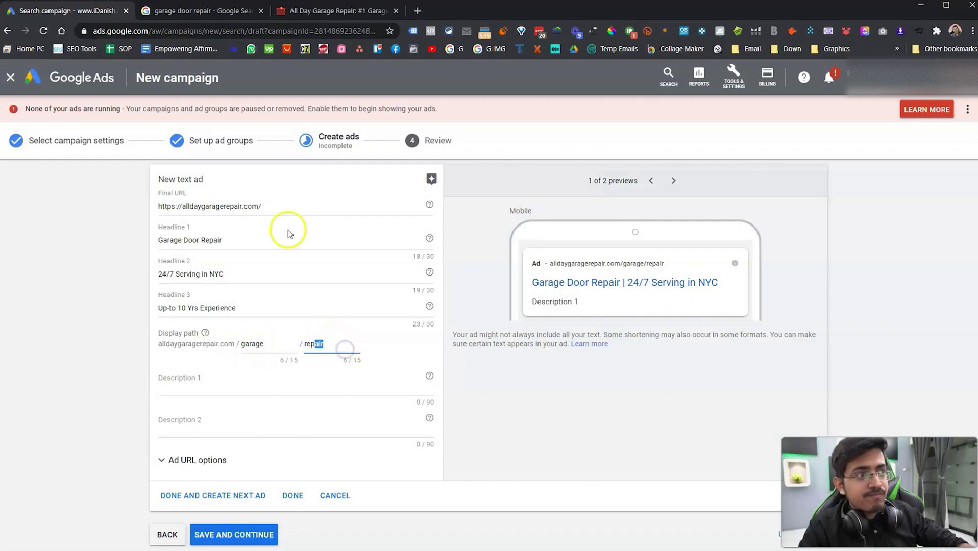
pyautogui.moveTo(275, 205); pyautogui.dragTo(156, 205)
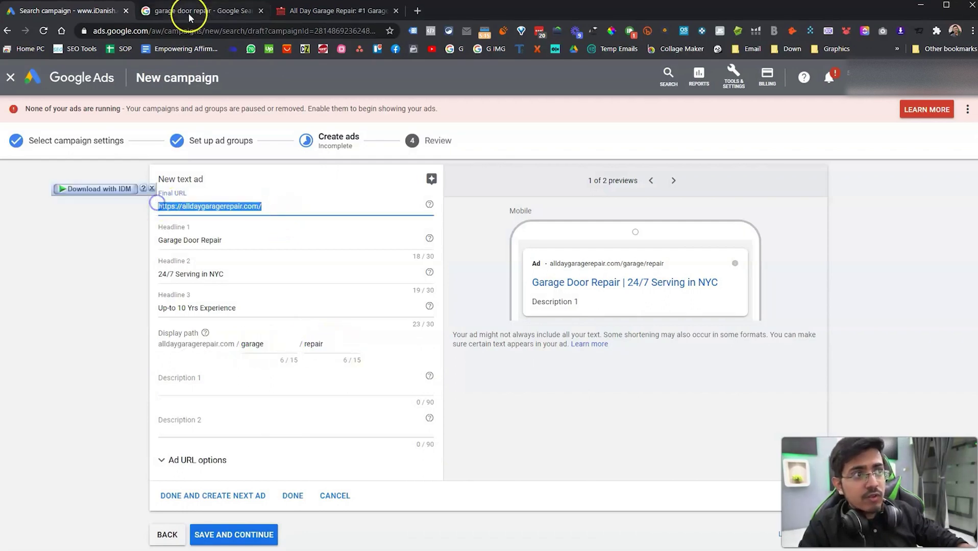
pyautogui.click(316, 11)
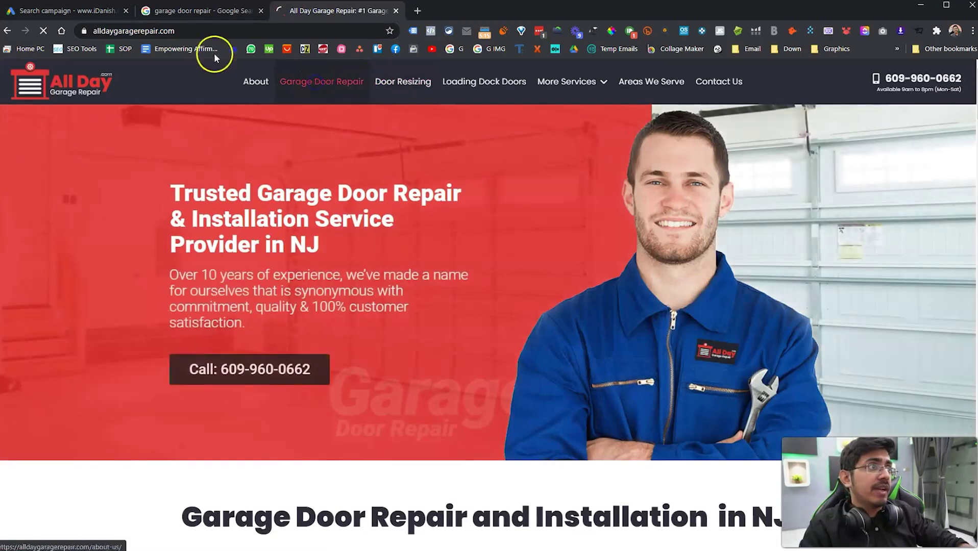
pyautogui.click(169, 30)
pyautogui.hotkey('ctrl', 'c')
pyautogui.click(82, 16)
pyautogui.hotkey('ctrl', 'v')
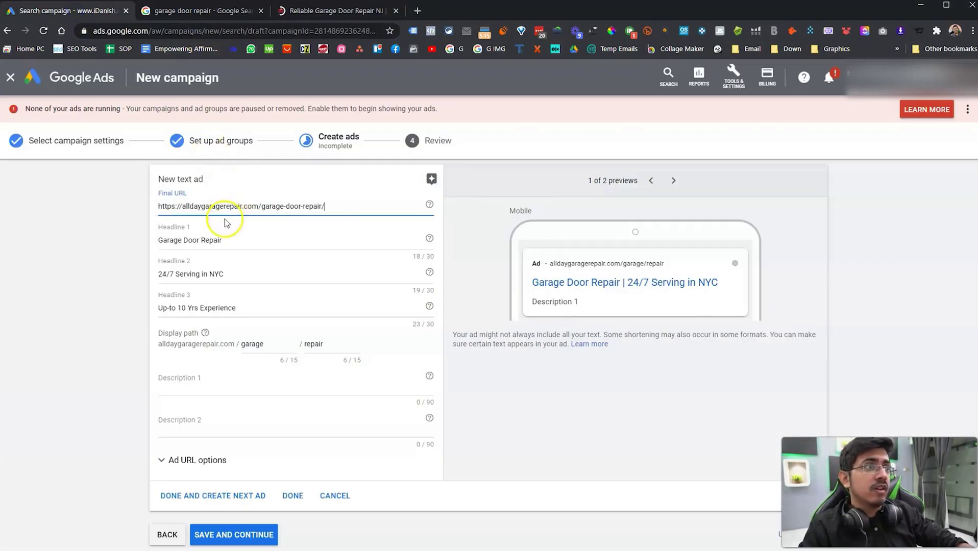
pyautogui.moveTo(234, 364); pyautogui.dragTo(303, 367)
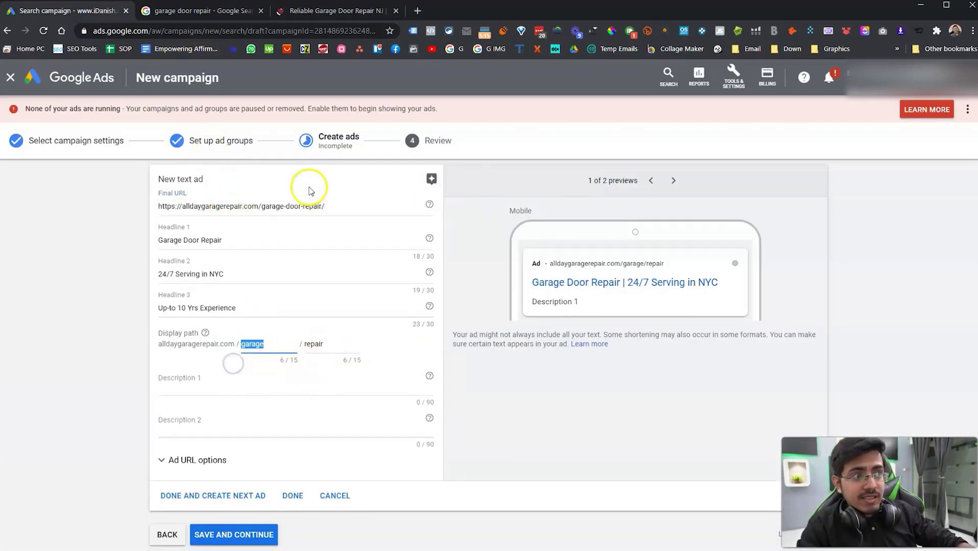
pyautogui.moveTo(262, 206); pyautogui.dragTo(358, 208)
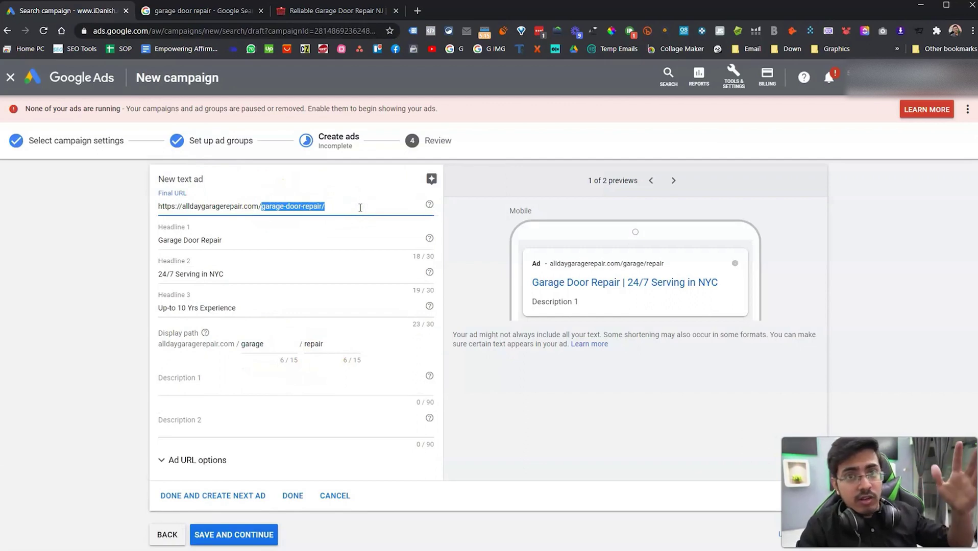
pyautogui.click(278, 345)
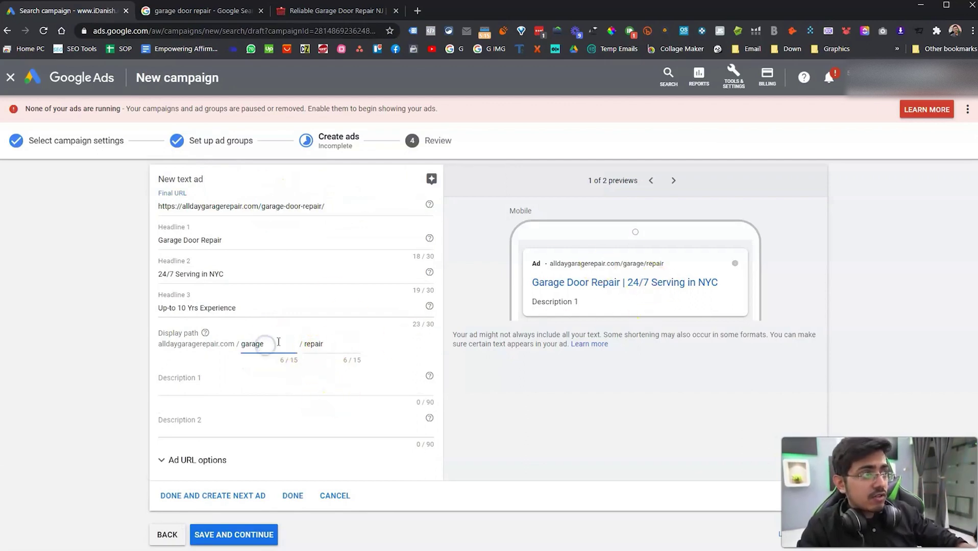
pyautogui.doubleClick(252, 344)
pyautogui.click(653, 267)
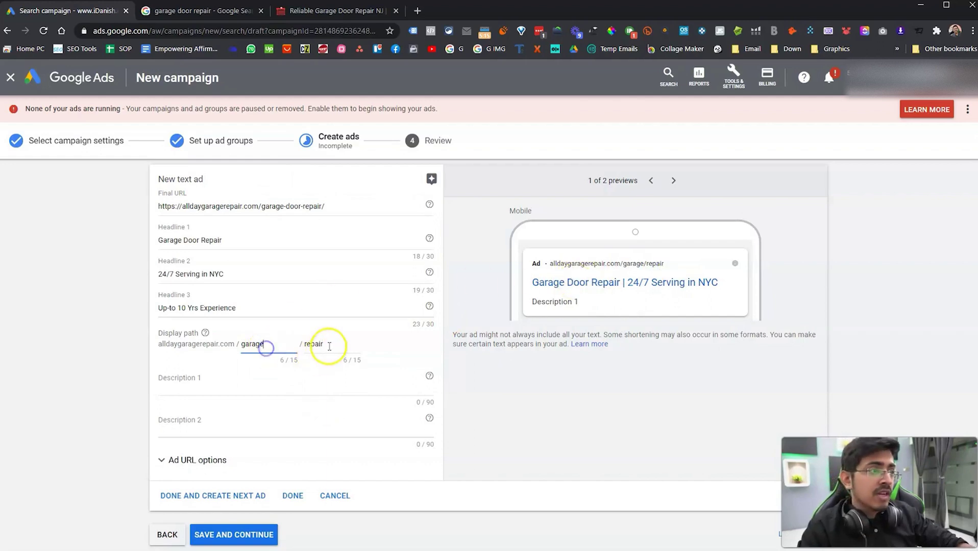
pyautogui.click(305, 344)
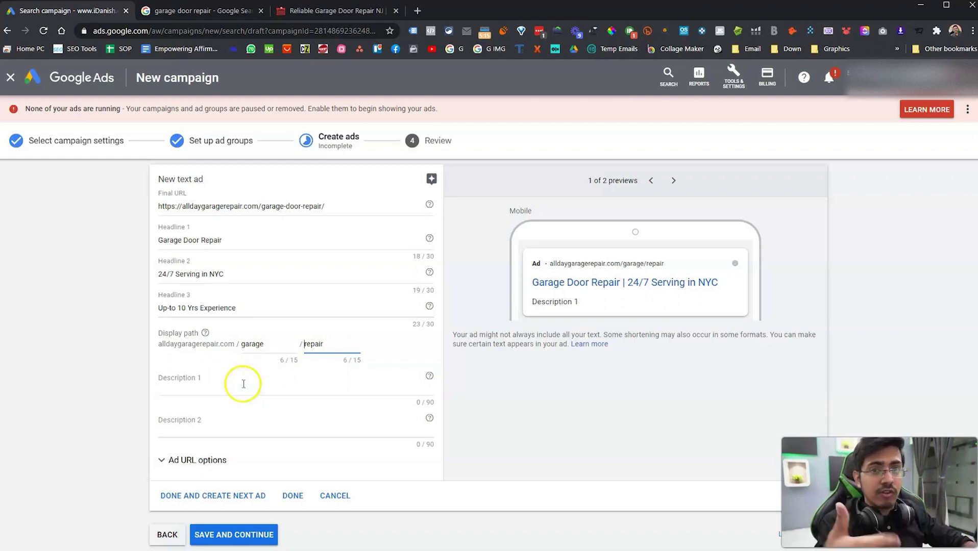
# Copy the first two sentences about garage doors from the website's Garage Door Repair page into Description 1 of the text ad
pyautogui.click(222, 389)
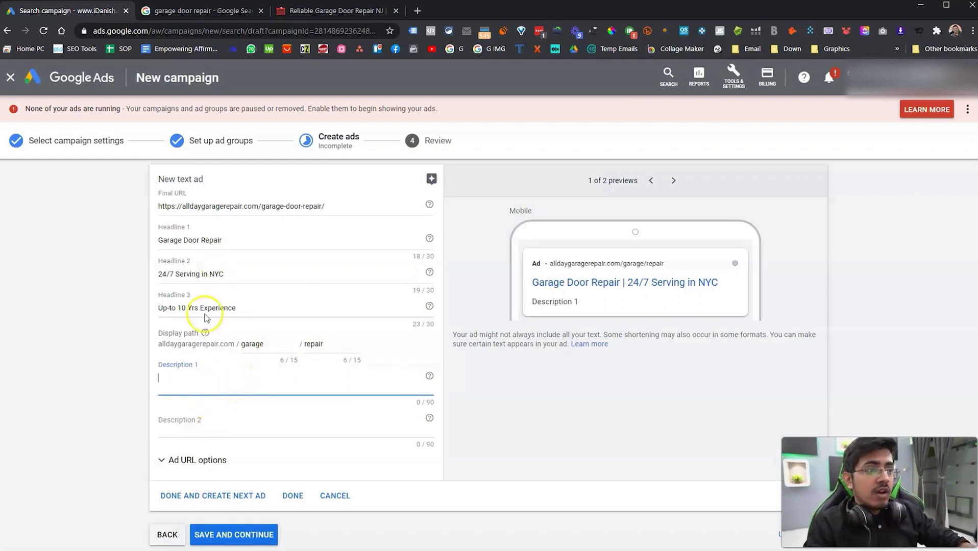
pyautogui.click(314, 12)
pyautogui.scroll(-5, 332, 227)
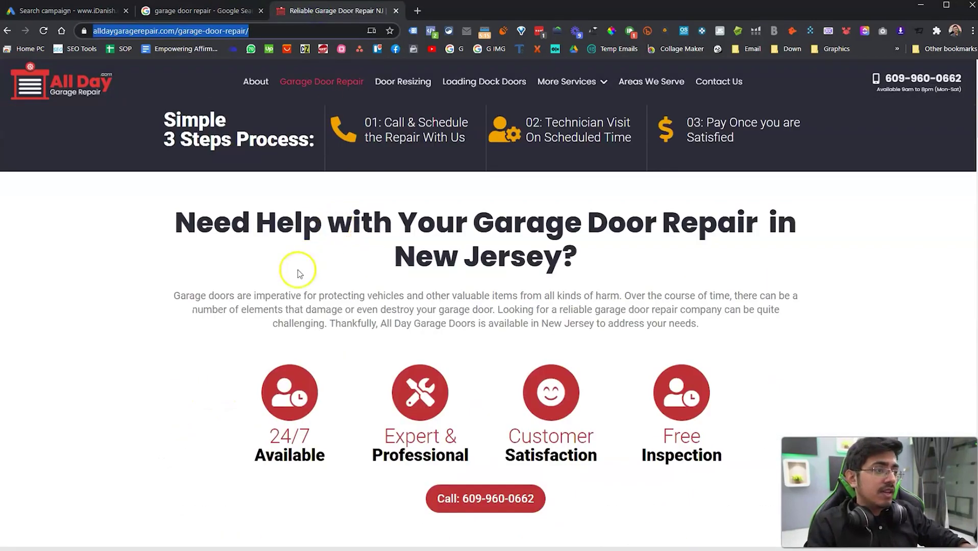
pyautogui.moveTo(173, 300); pyautogui.dragTo(498, 309)
pyautogui.click(85, 11)
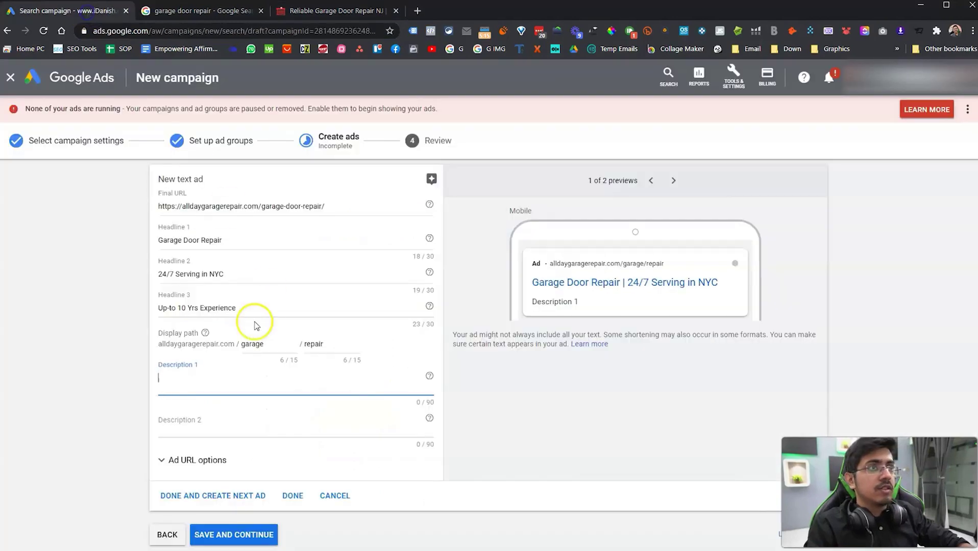
pyautogui.hotkey('ctrl', 'v')
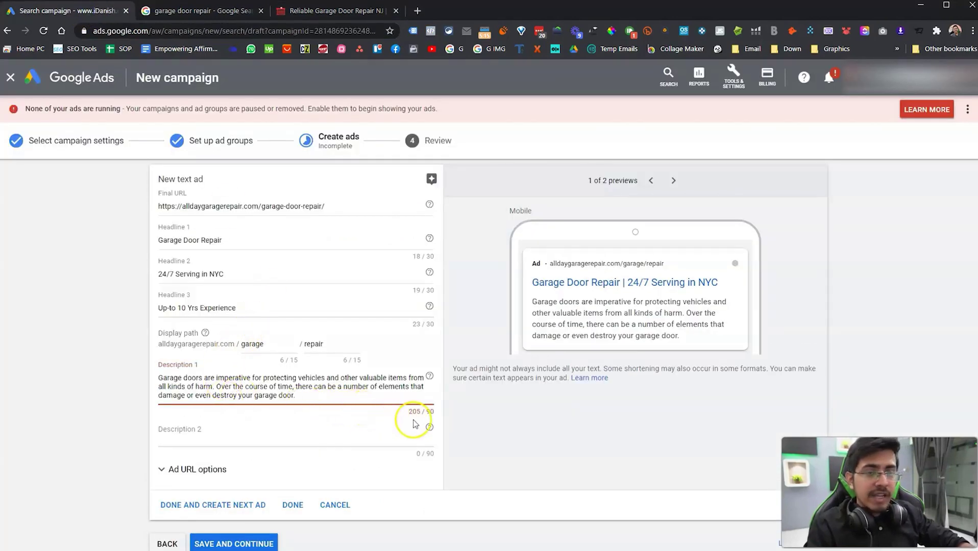
pyautogui.click(433, 257)
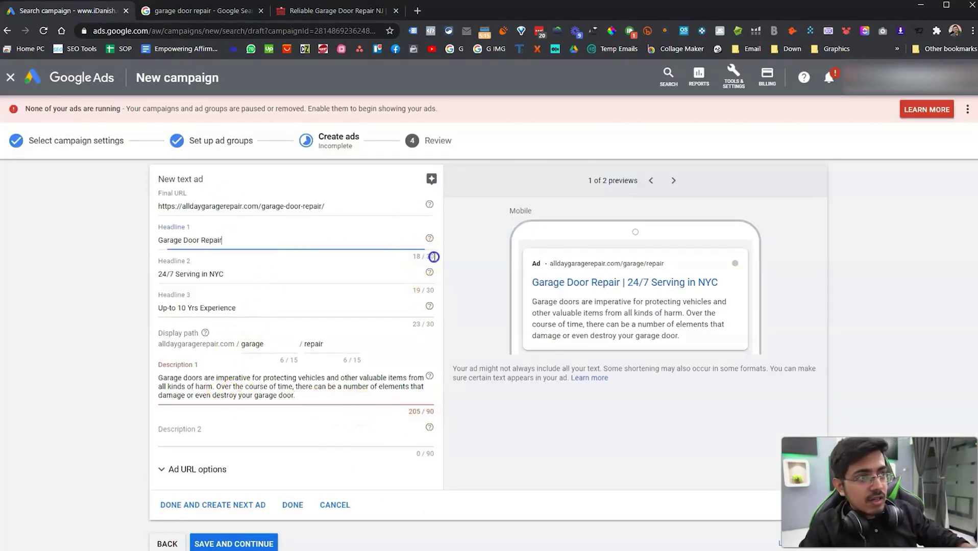
pyautogui.click(434, 289)
pyautogui.click(429, 327)
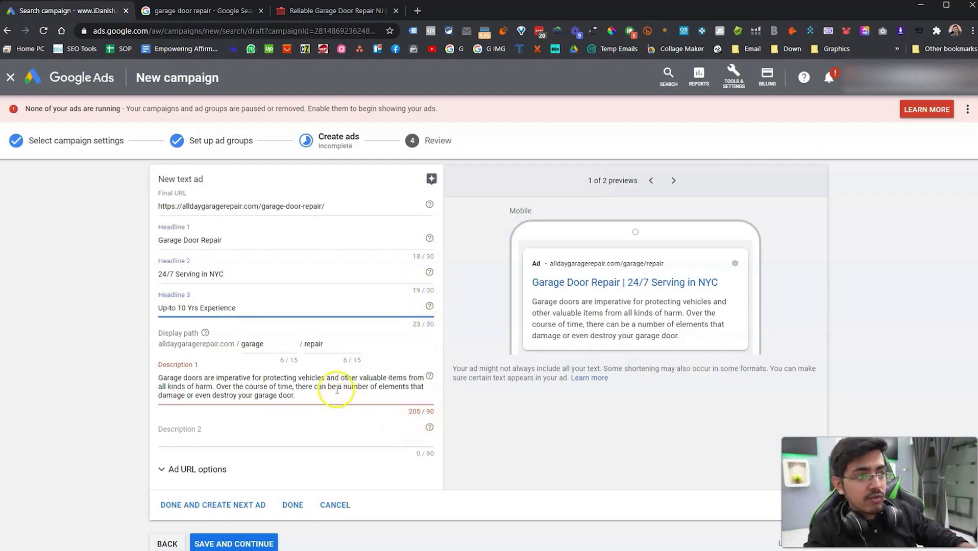
# Move the sentence beginning "Over the course of time" from Description 1 into Description 2
pyautogui.moveTo(215, 387); pyautogui.dragTo(415, 413)
pyautogui.press('BackSpace')
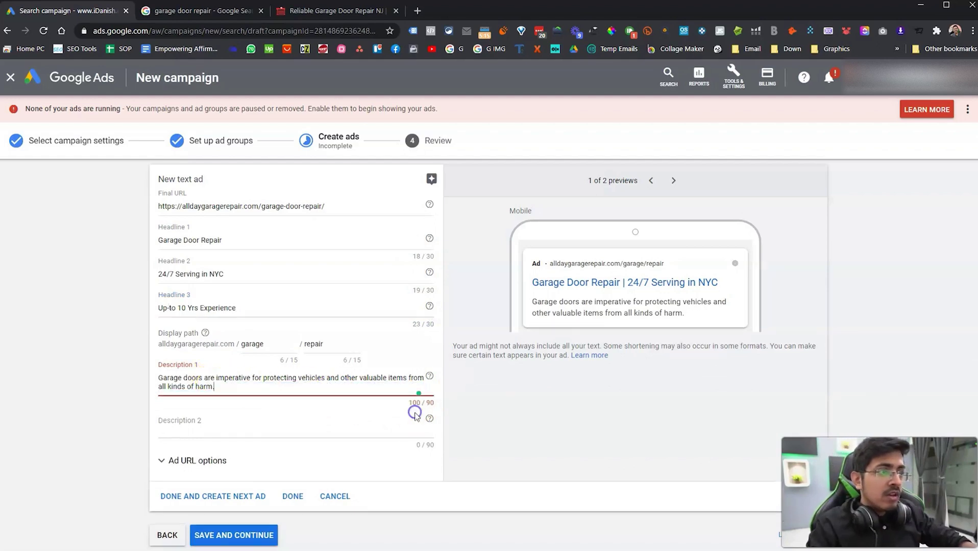
pyautogui.click(196, 431)
pyautogui.hotkey('ctrl', 'v')
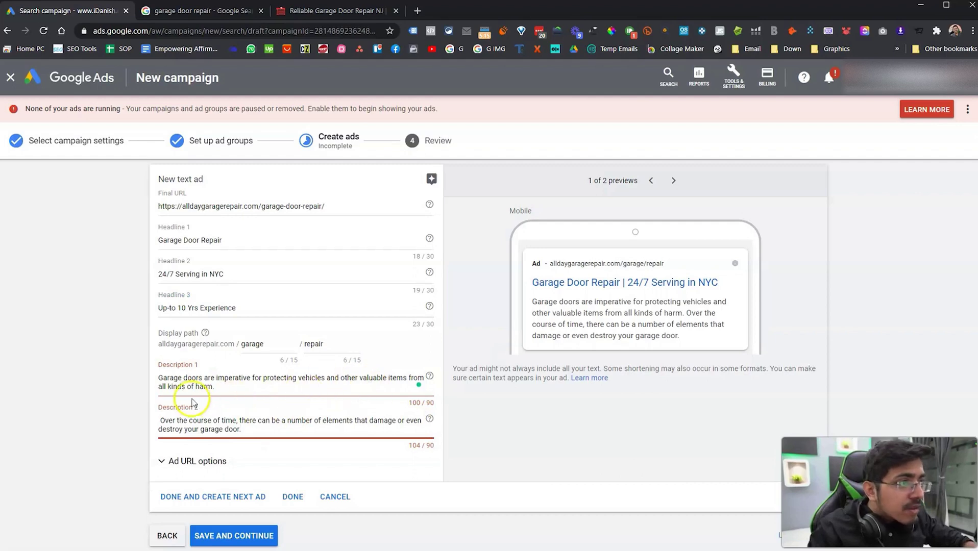
# Shorten Description 1 to "Garage doors are imperative for protecting vehicles and other valuable items."
pyautogui.hotkey('ctrl', 'a')
pyautogui.hotkey('ctrl', 'x')
pyautogui.hotkey('ctrl', 'z')
pyautogui.click(408, 379)
pyautogui.hotkey('ctrl', 'shift', 'End')
pyautogui.press('BackSpace')
pyautogui.write('.')
# Remove the leading space and shorten Description 2 to "Over the course of time, there can be a number of elements that damage."
pyautogui.click(148, 422)
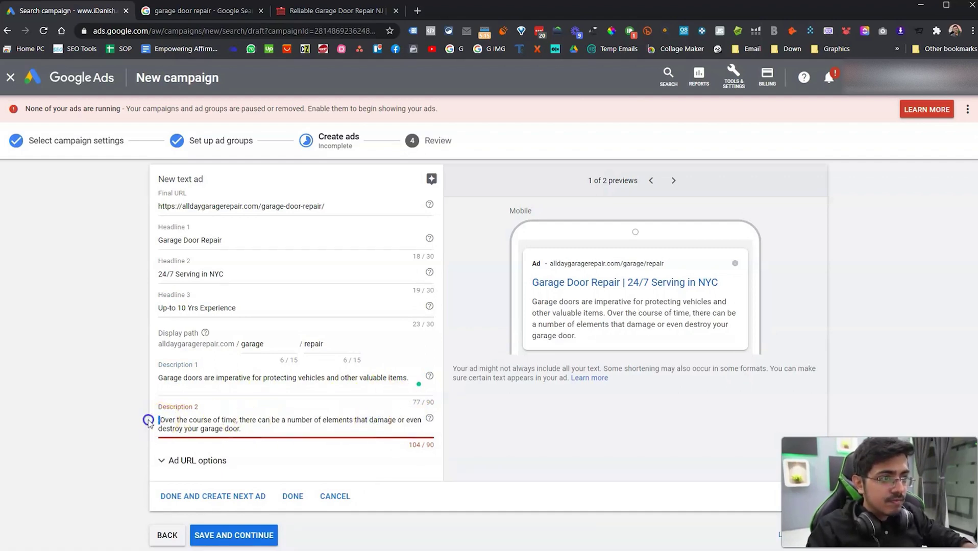
pyautogui.click(280, 425)
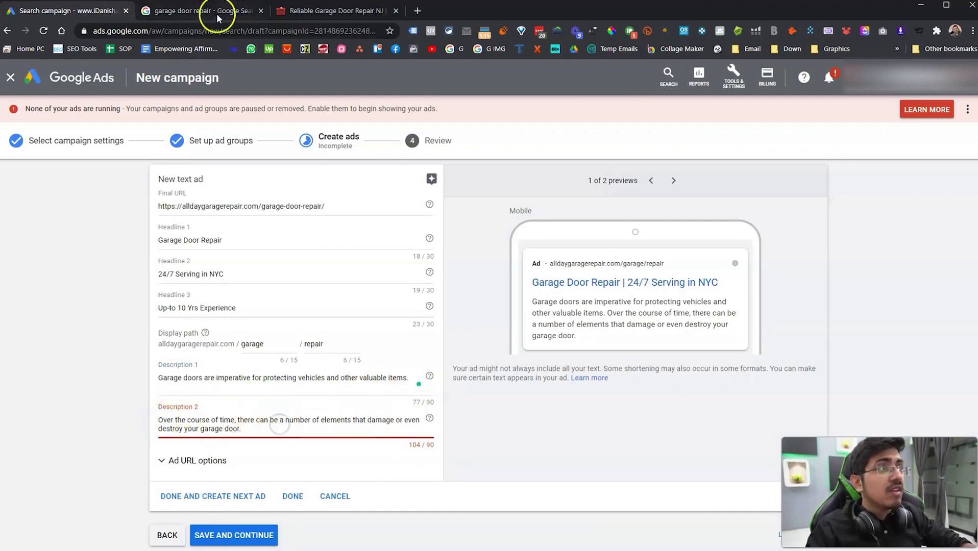
pyautogui.moveTo(394, 420); pyautogui.dragTo(416, 488)
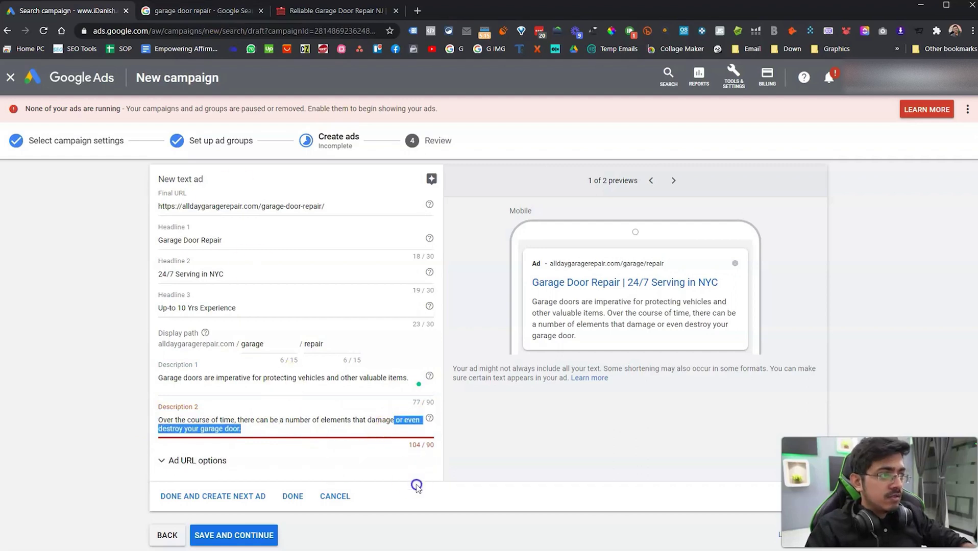
pyautogui.press('BackSpace')
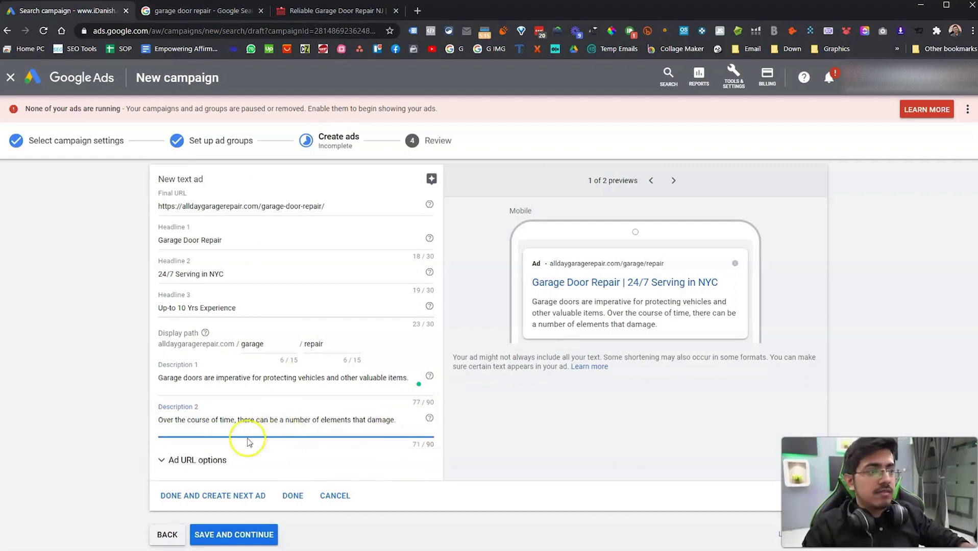
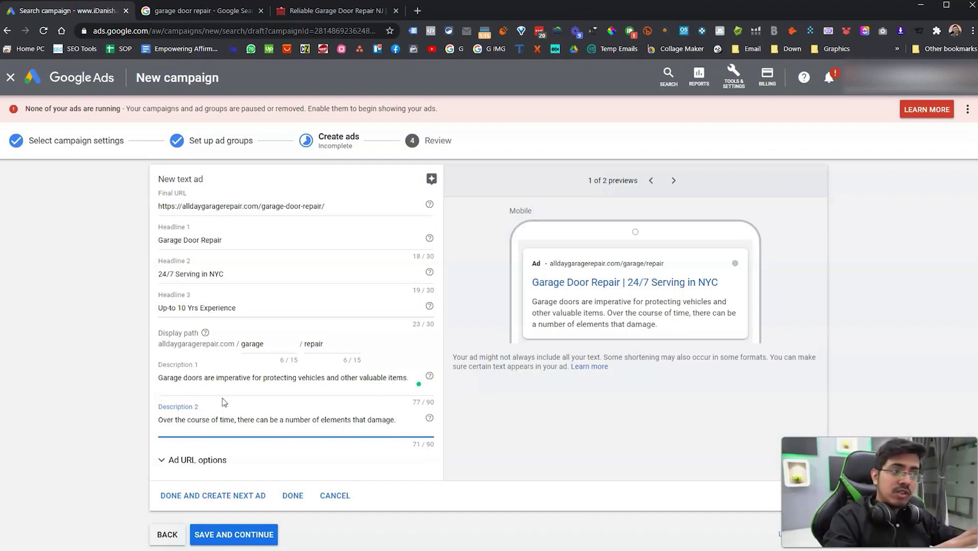
pyautogui.click(216, 421)
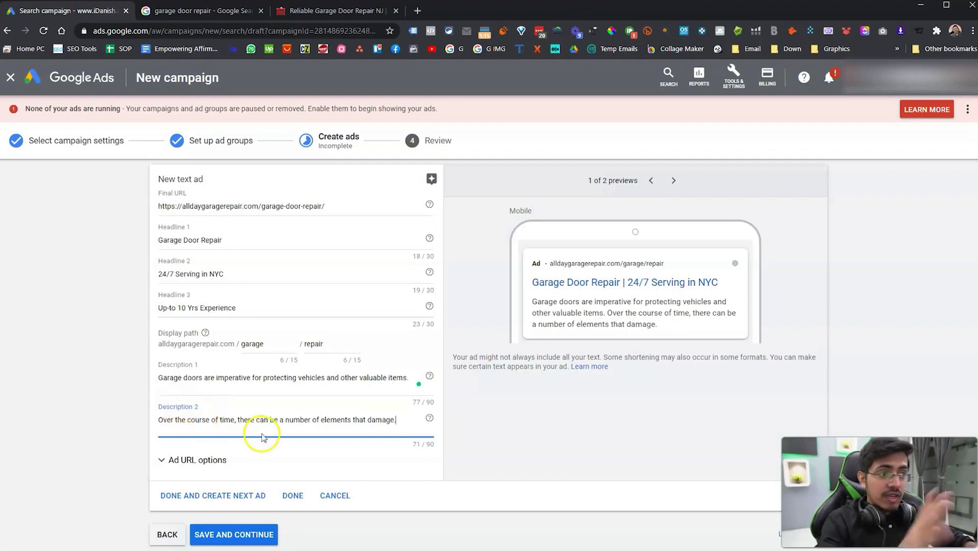
# Check the ad URL options without filling them in, and save the text ad to continue to the campaign review
pyautogui.scroll(-1, 258, 434)
pyautogui.click(189, 430)
pyautogui.scroll(-2, 304, 406)
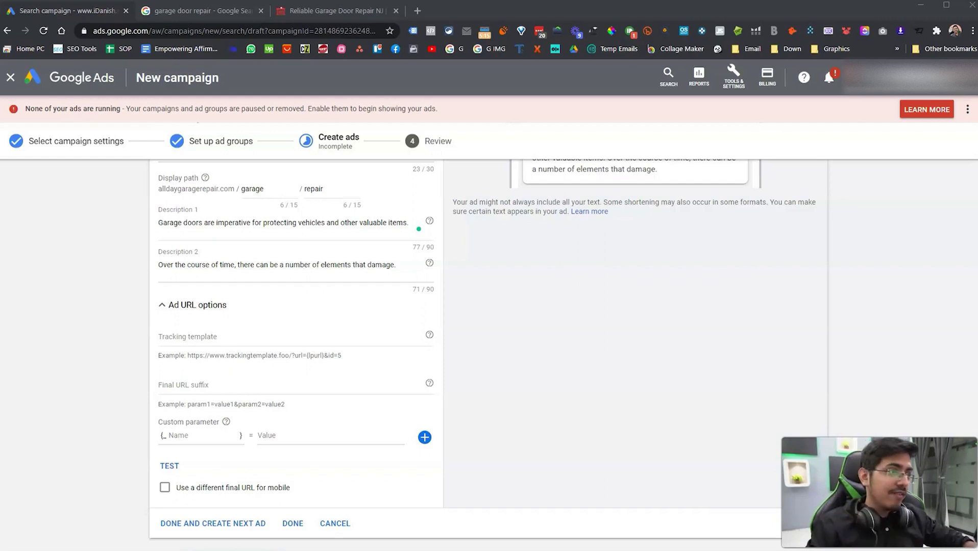
pyautogui.click(172, 313)
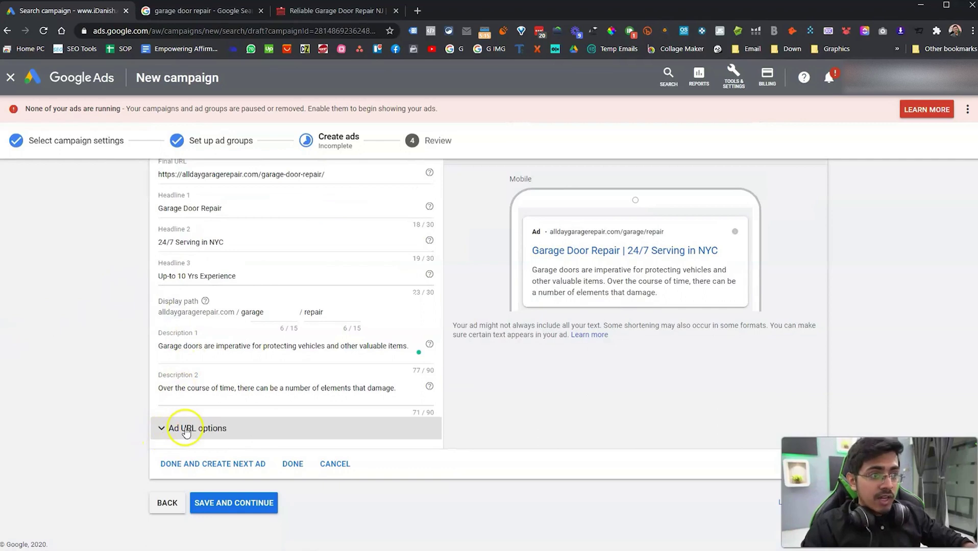
pyautogui.click(244, 504)
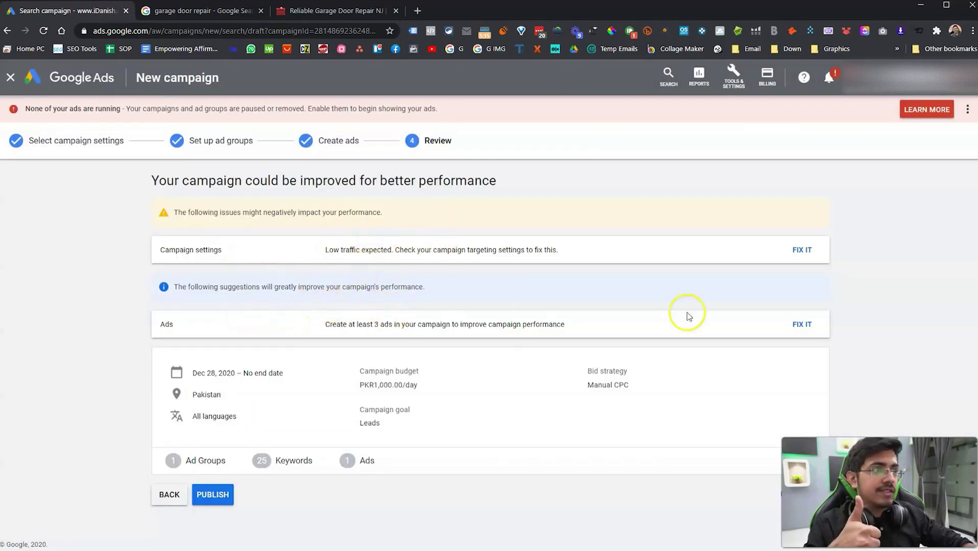
# Check the campaign settings behind the low-traffic issue and go back through the ads page to the review
pyautogui.click(802, 250)
pyautogui.scroll(-5, 396, 280)
pyautogui.click(219, 517)
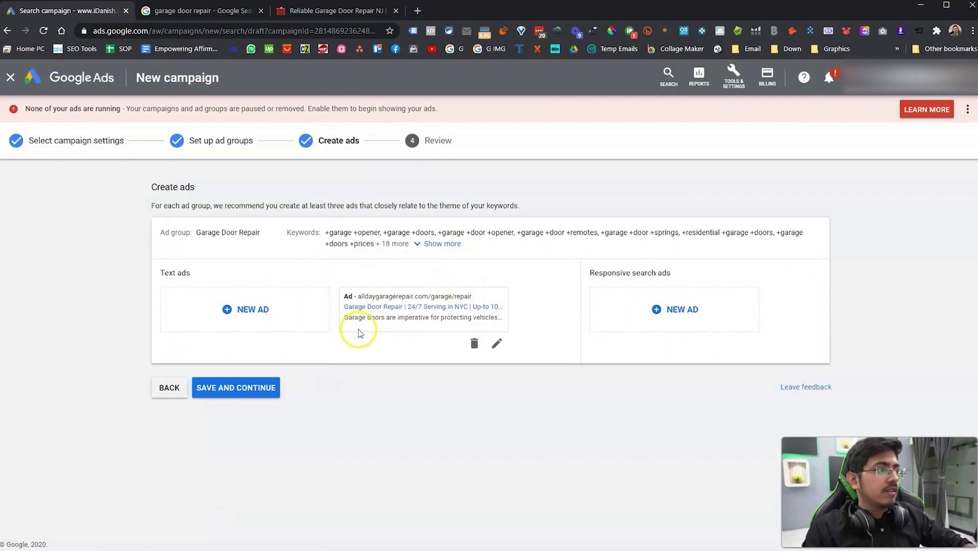
pyautogui.moveTo(349, 307); pyautogui.dragTo(461, 322)
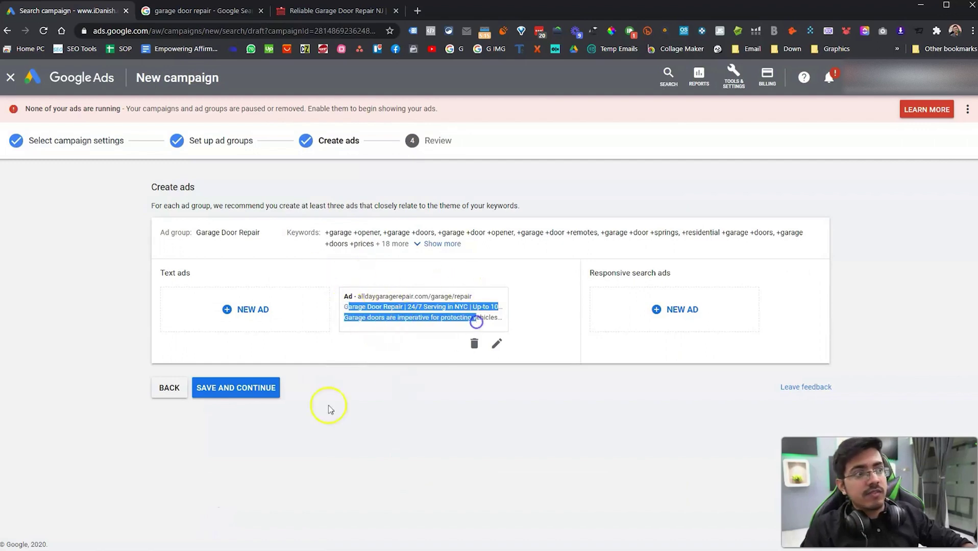
pyautogui.click(244, 388)
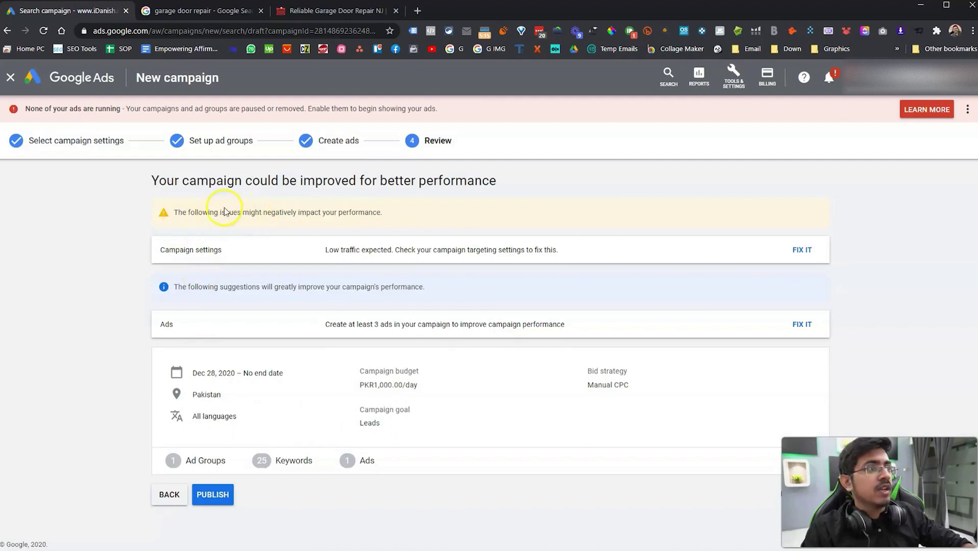
# Read the suggestion about creating more ads and publish the campaign with its single text ad
pyautogui.moveTo(331, 325); pyautogui.dragTo(426, 328)
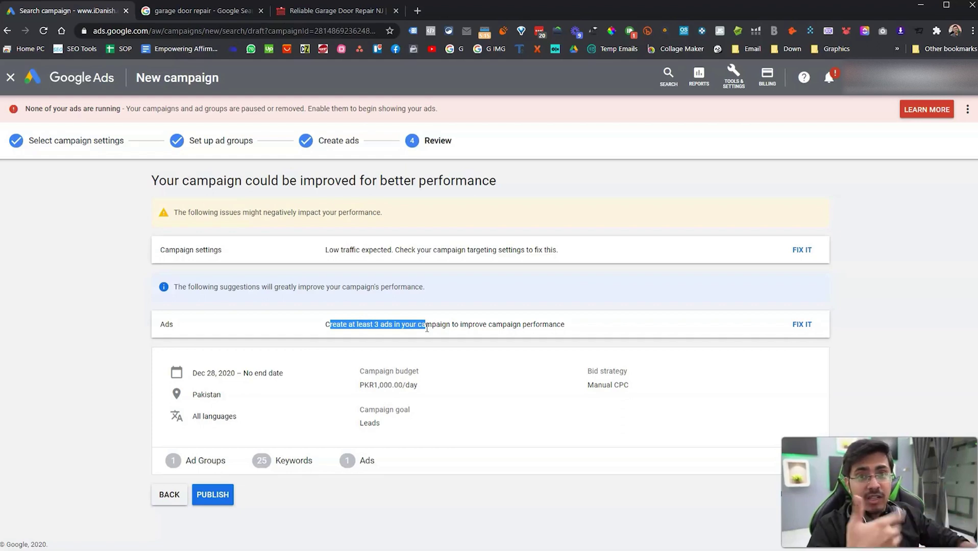
pyautogui.click(475, 322)
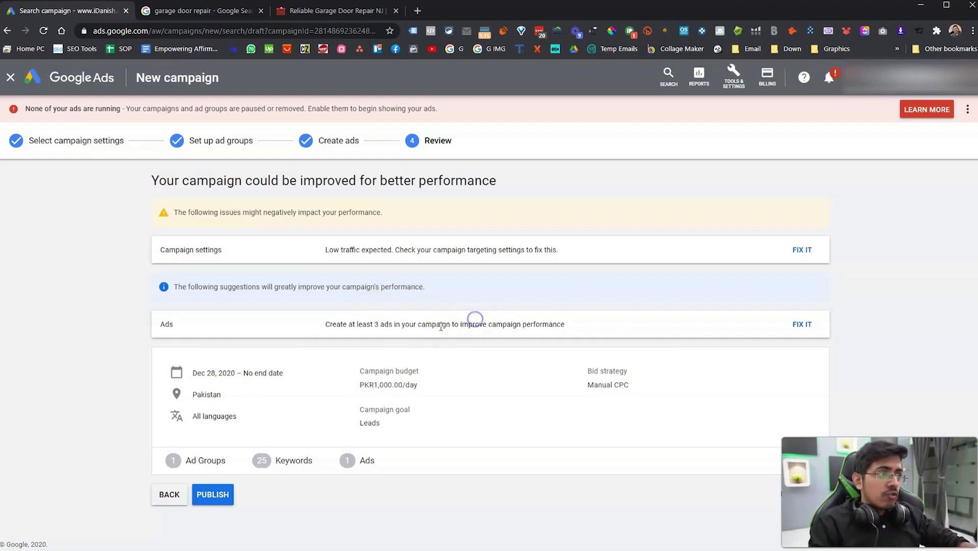
pyautogui.click(213, 498)
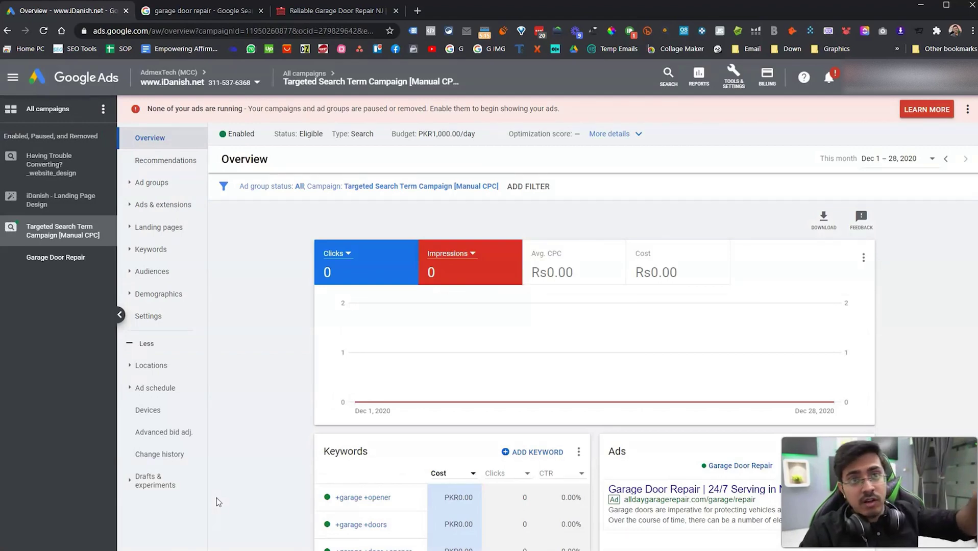
# Open the Garage Door Repair ad group of the Targeted Search Term Campaign to view its search keywords
pyautogui.moveTo(147, 108); pyautogui.dragTo(595, 110)
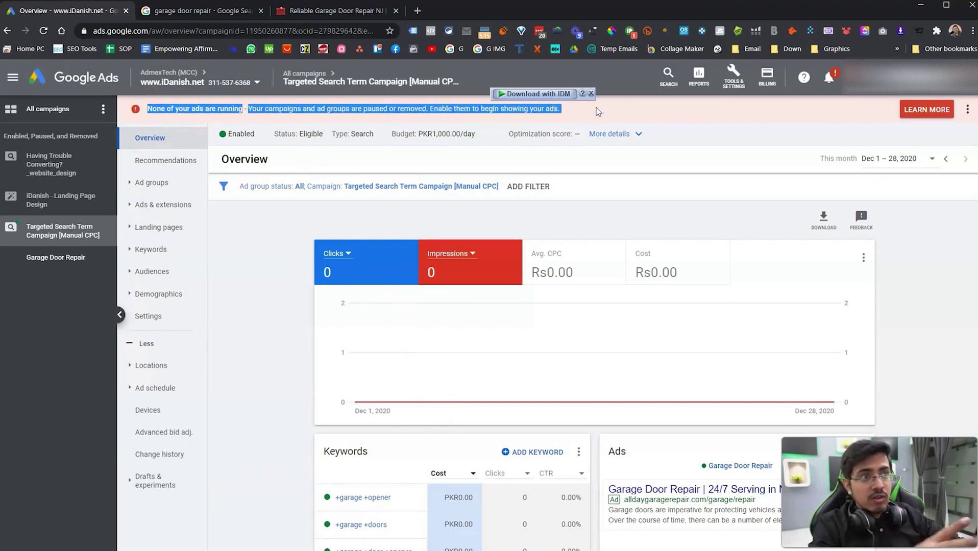
pyautogui.click(437, 325)
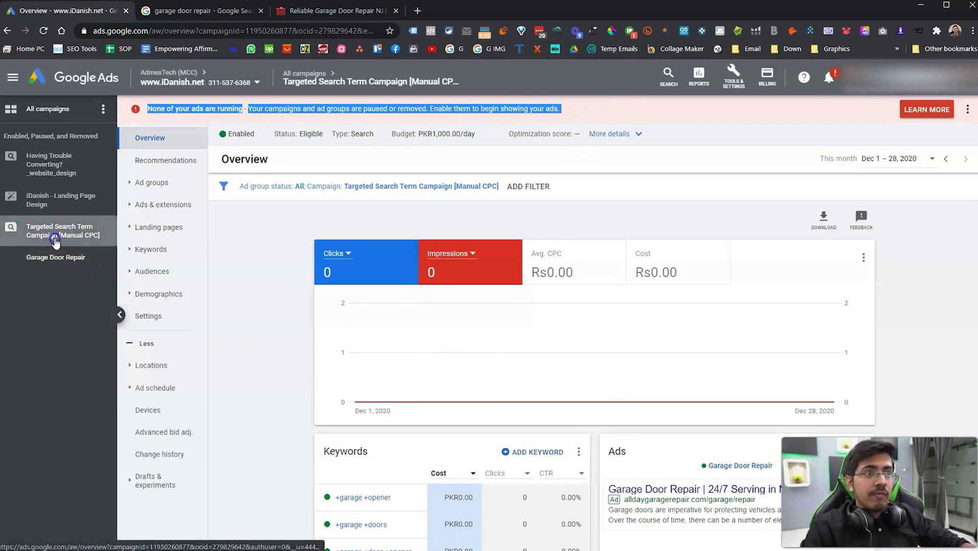
pyautogui.click(159, 183)
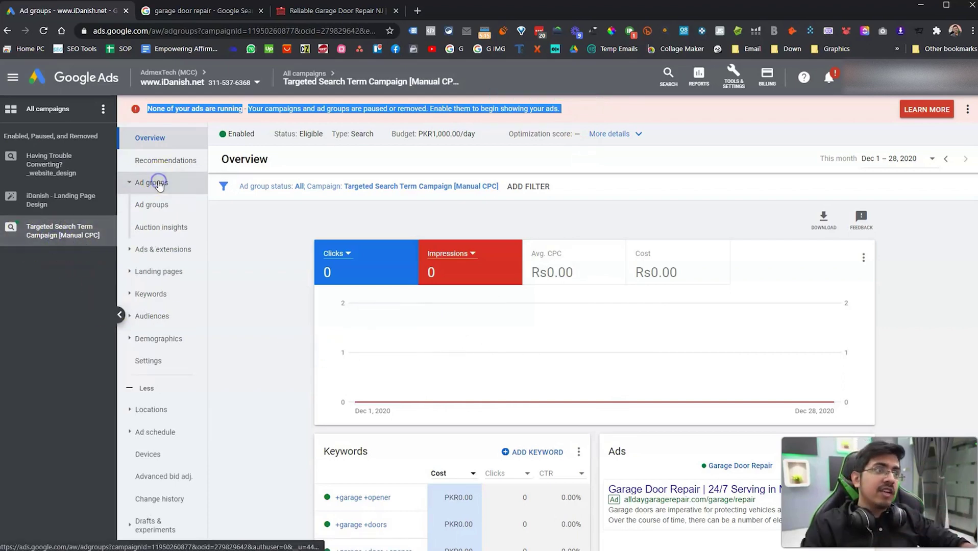
pyautogui.click(295, 377)
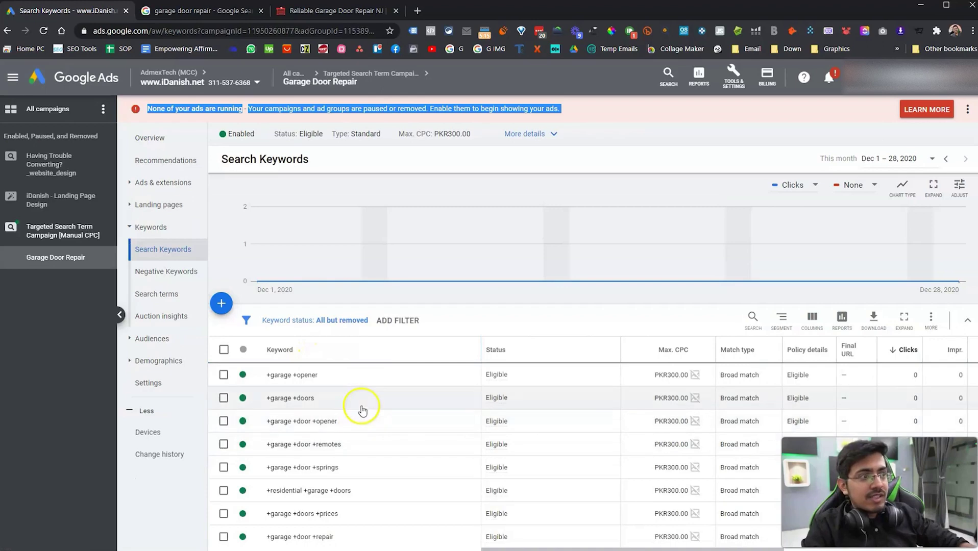
# Permanently remove the keywords +garage +opener and +garage +doors from the Garage Door Repair ad group
pyautogui.scroll(-8, 356, 349)
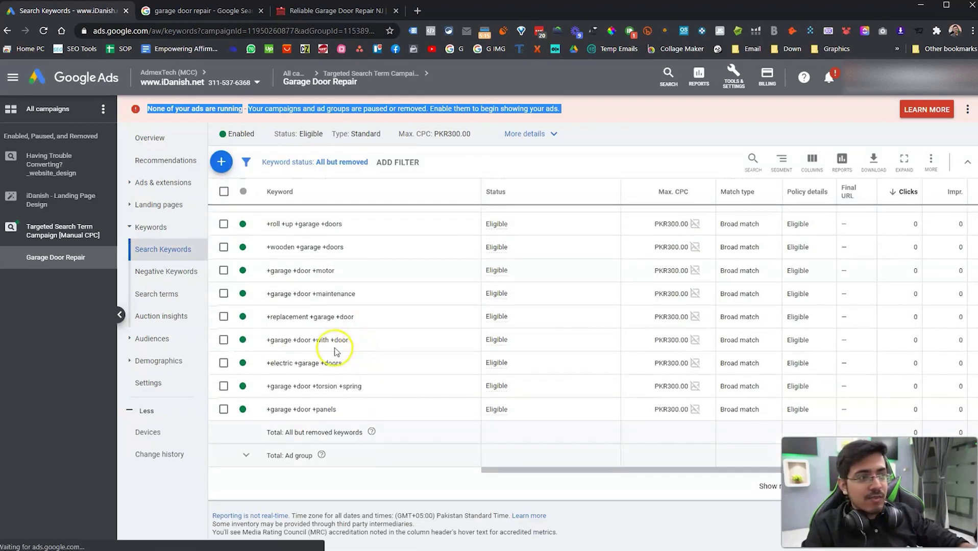
pyautogui.scroll(5, 389, 371)
pyautogui.scroll(5, 388, 325)
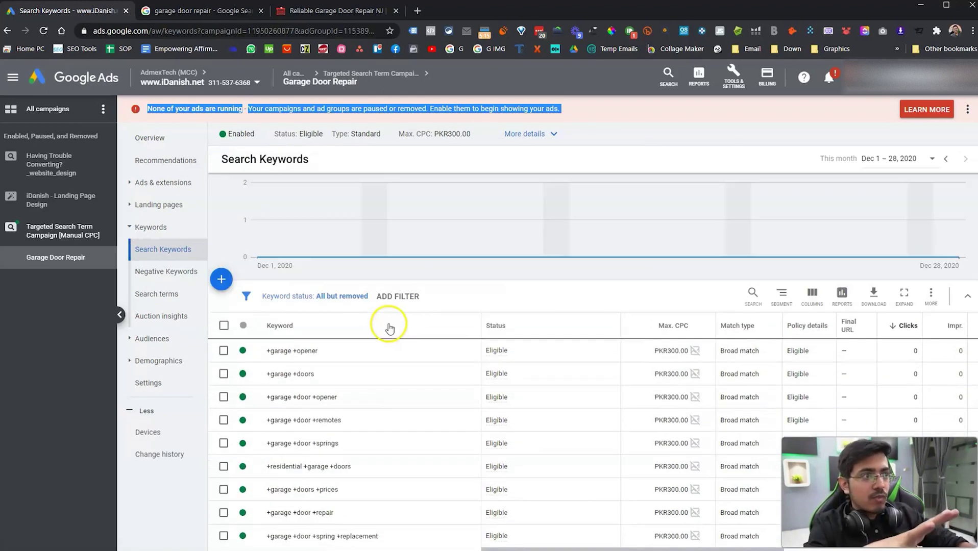
pyautogui.click(221, 350)
pyautogui.click(223, 373)
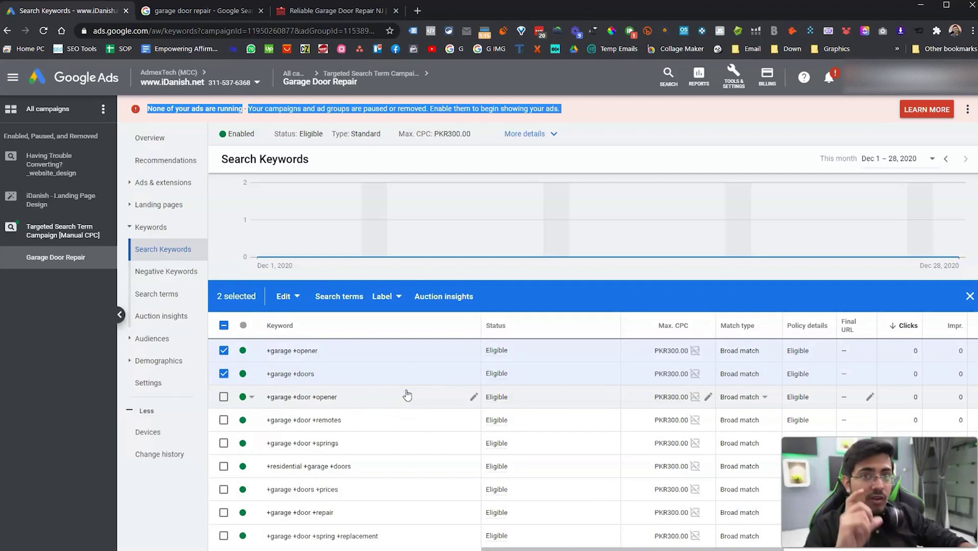
pyautogui.click(294, 298)
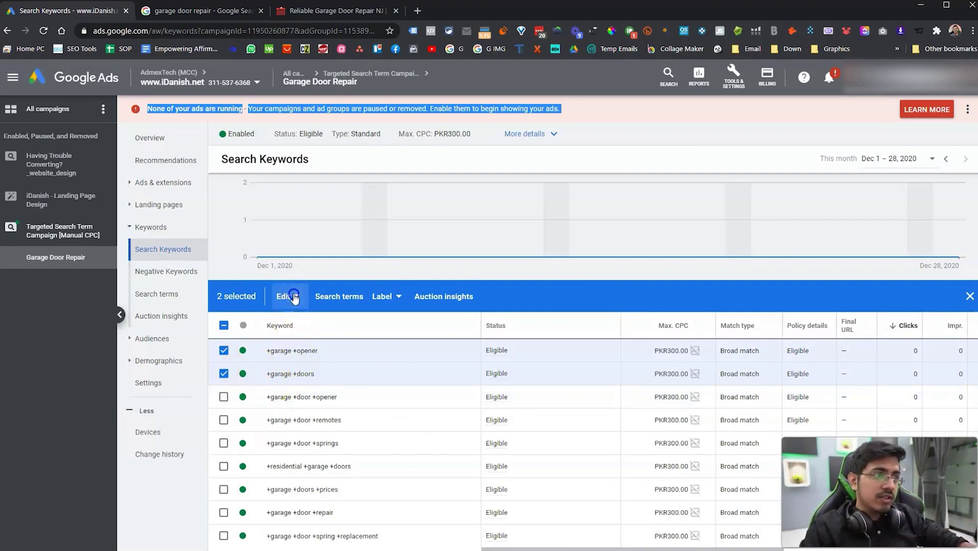
pyautogui.click(247, 263)
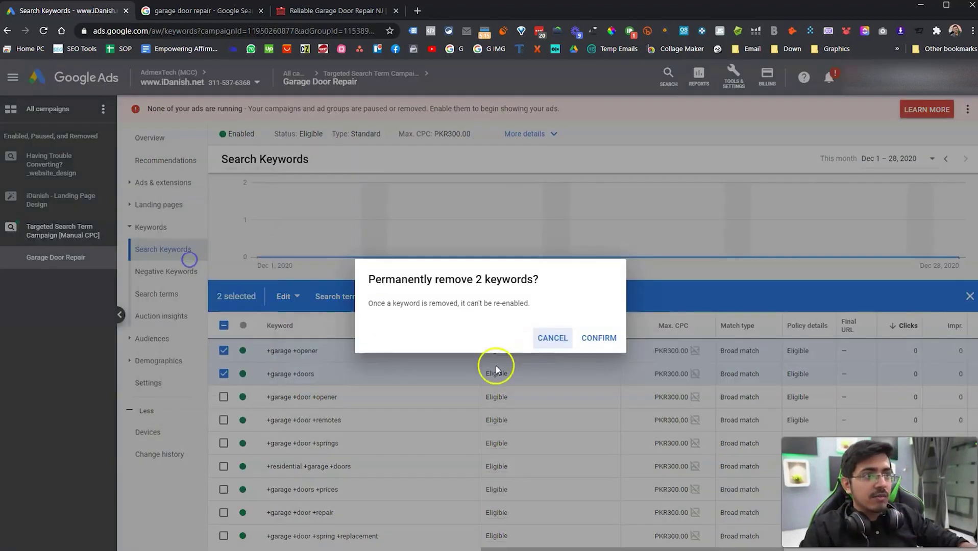
pyautogui.click(597, 345)
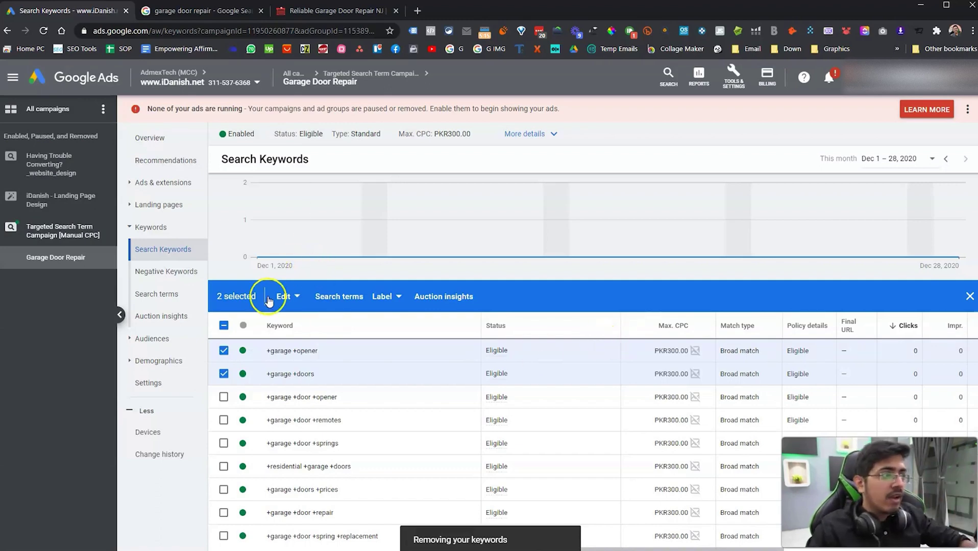
pyautogui.click(224, 326)
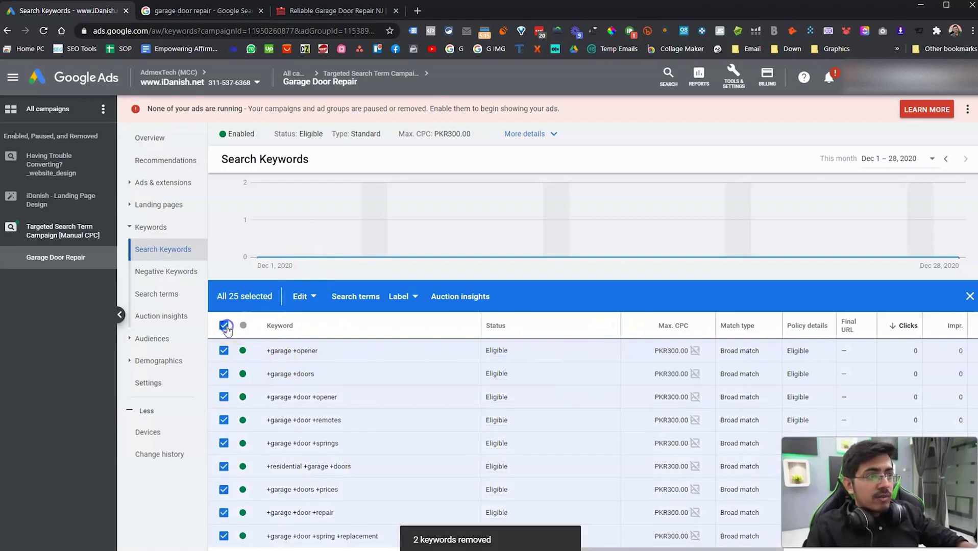
pyautogui.click(224, 326)
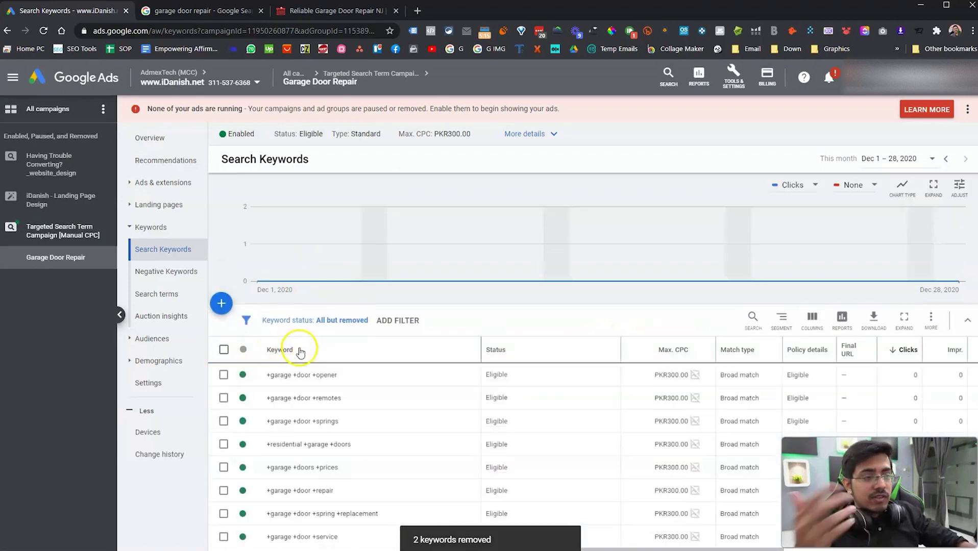
# Set the keyword status filter to All and look through the list for the removed keywords
pyautogui.click(319, 326)
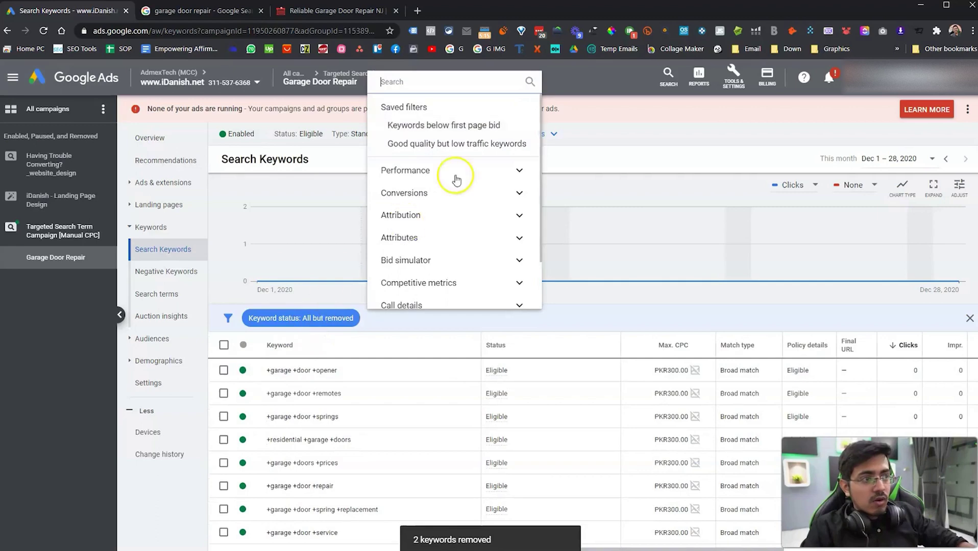
pyautogui.click(256, 319)
pyautogui.click(275, 360)
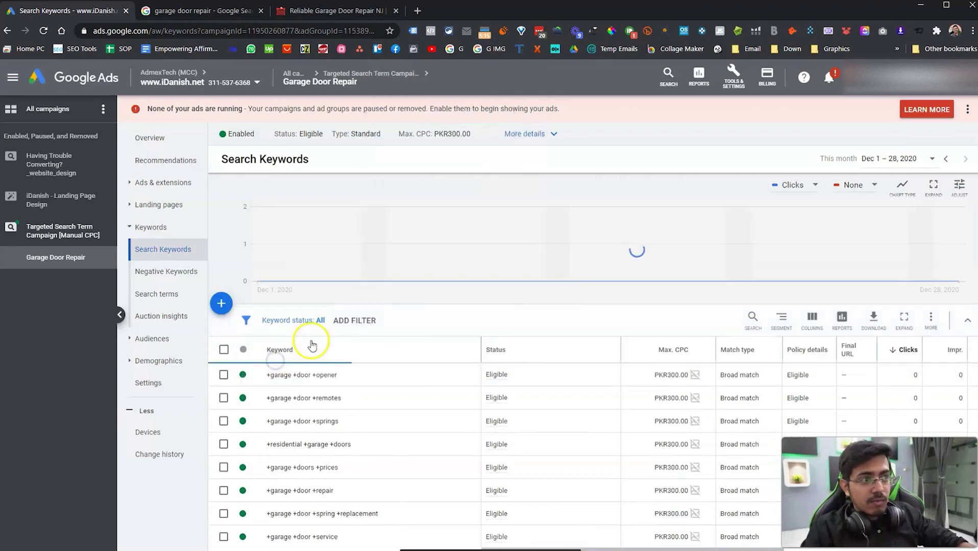
pyautogui.scroll(-10, 327, 404)
pyautogui.scroll(10, 273, 399)
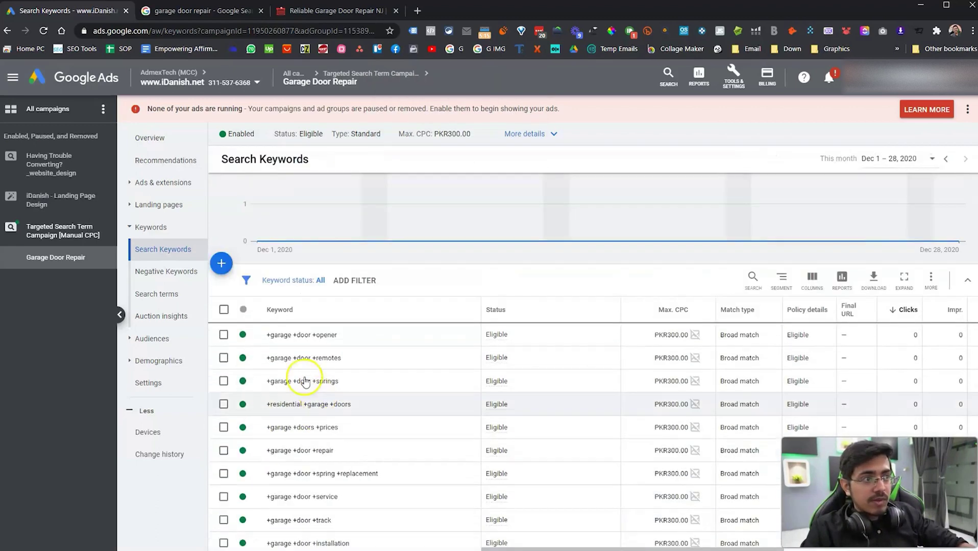
pyautogui.click(288, 280)
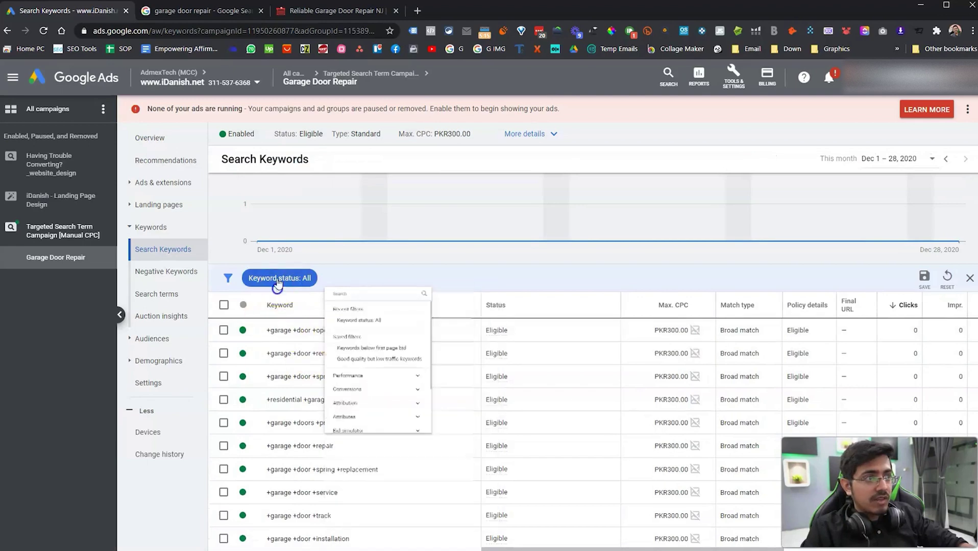
pyautogui.click(279, 278)
pyautogui.click(279, 319)
pyautogui.scroll(-5, 342, 410)
pyautogui.scroll(-3, 342, 410)
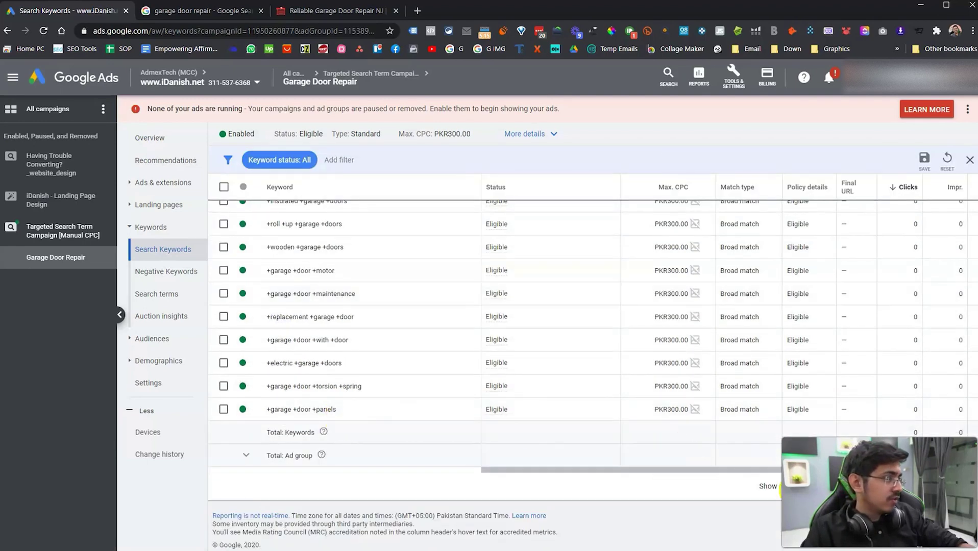
# Change how many rows the keyword table shows, and recheck the list and its keyword status filter options for removed keywords
pyautogui.click(812, 486)
pyautogui.click(816, 393)
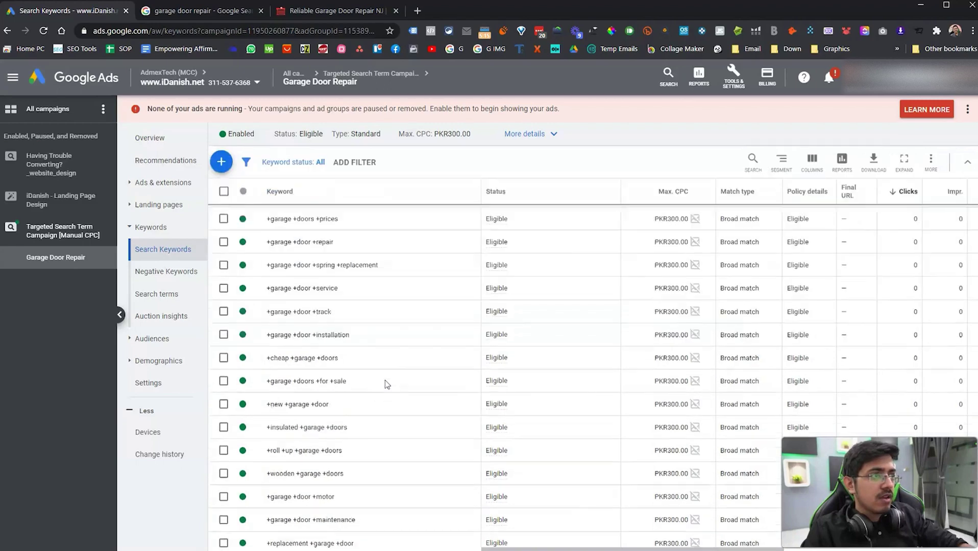
pyautogui.scroll(-7, 385, 384)
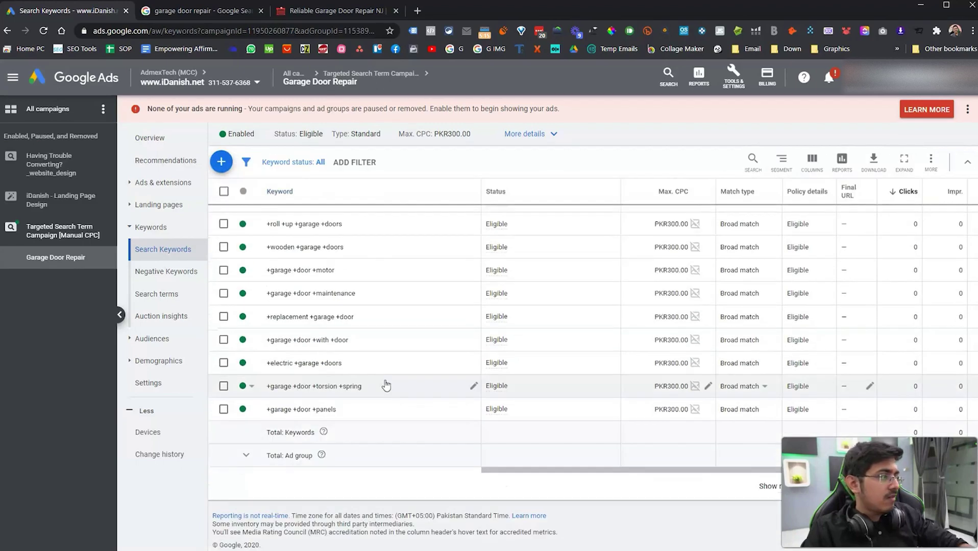
pyautogui.scroll(6, 375, 399)
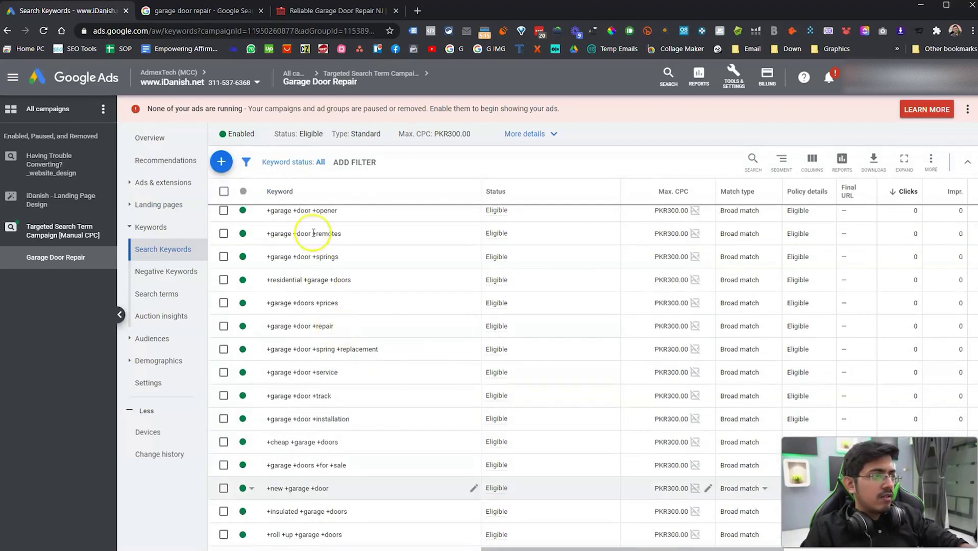
pyautogui.click(294, 162)
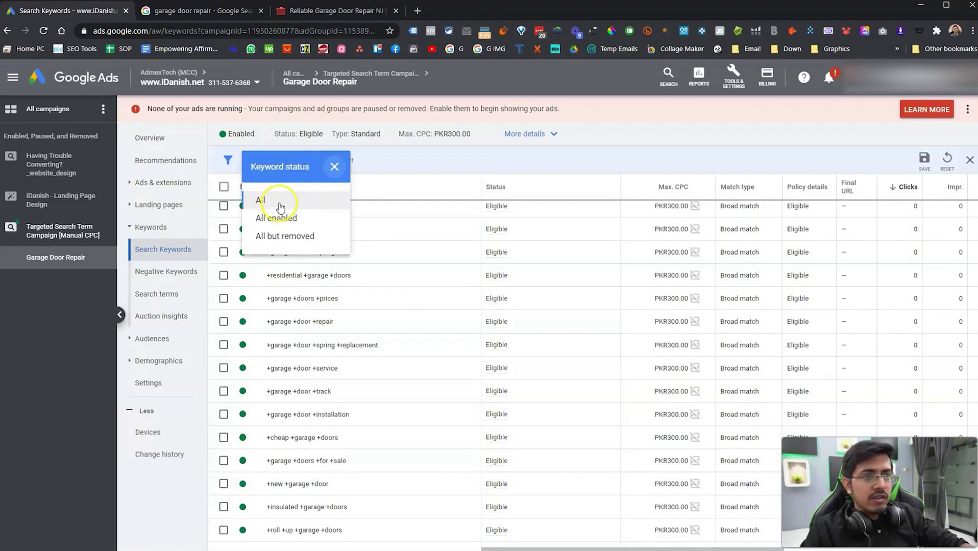
pyautogui.click(334, 167)
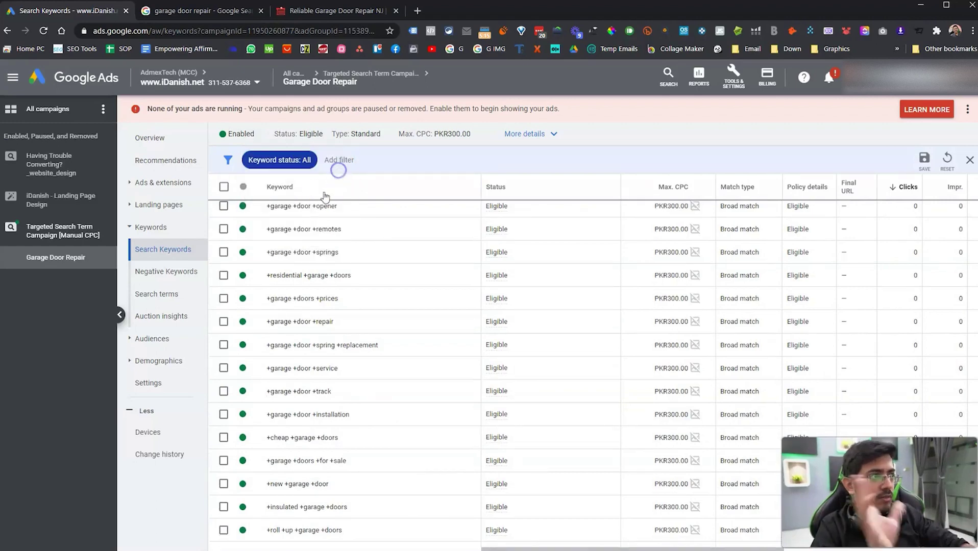
pyautogui.scroll(-5, 306, 377)
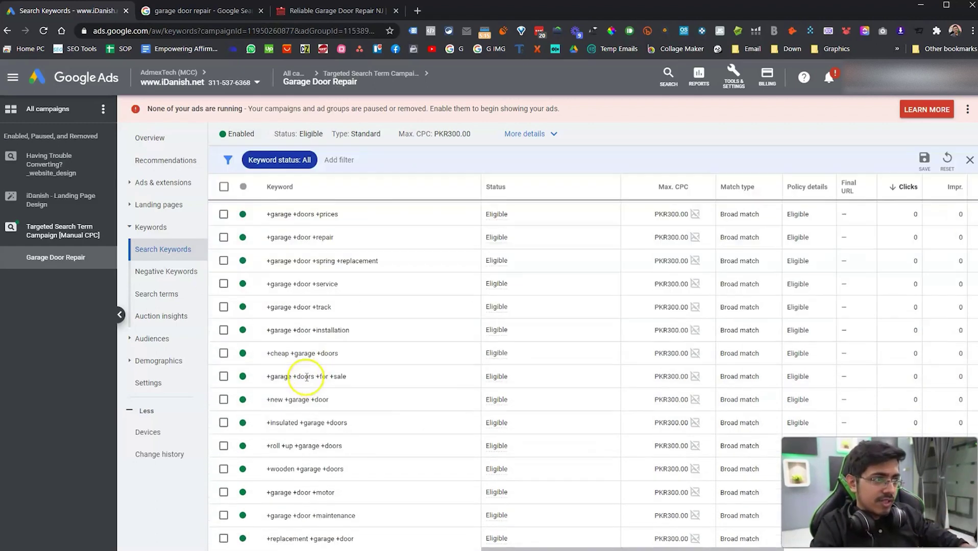
# Open the ad group's text ad for editing, review its final URL, headlines and descriptions, and cancel without saving
pyautogui.click(157, 183)
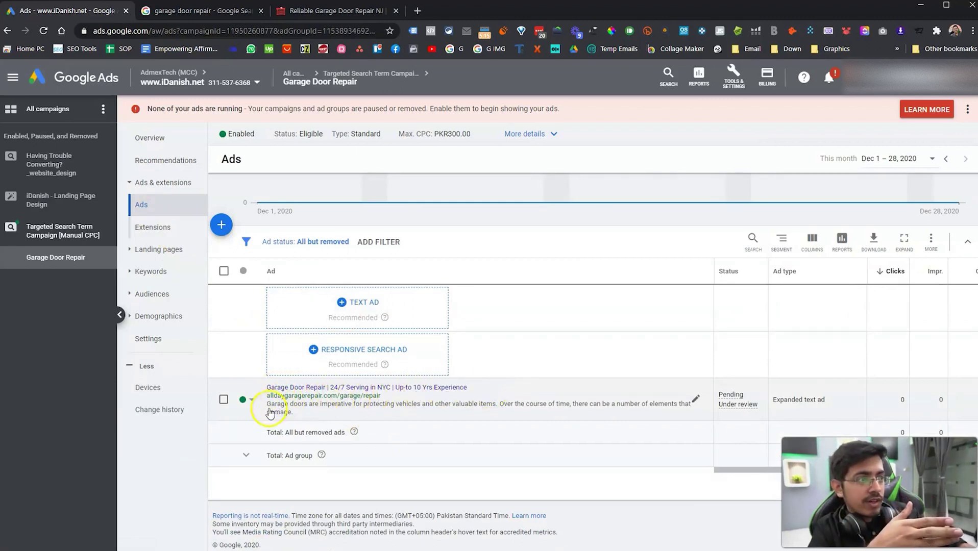
pyautogui.click(337, 395)
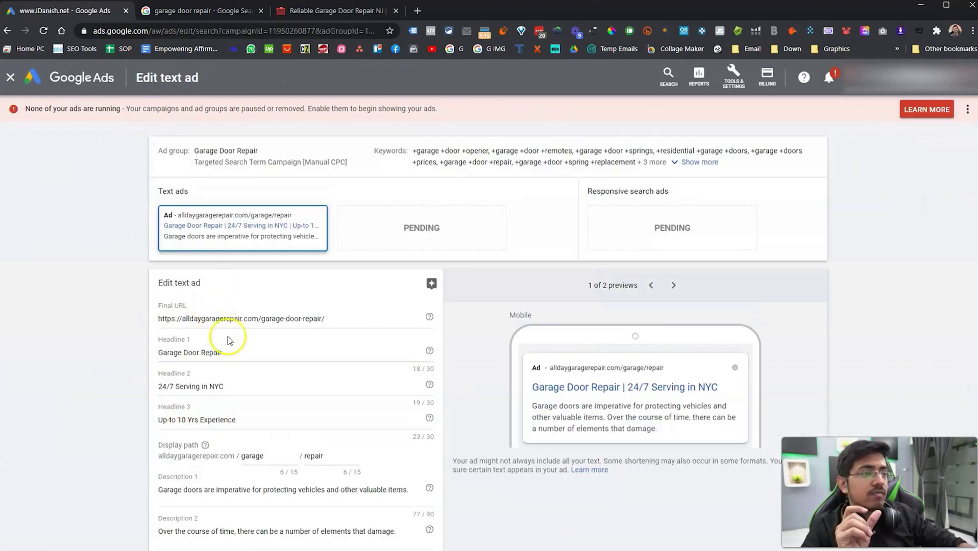
pyautogui.click(290, 316)
pyautogui.scroll(-3, 240, 400)
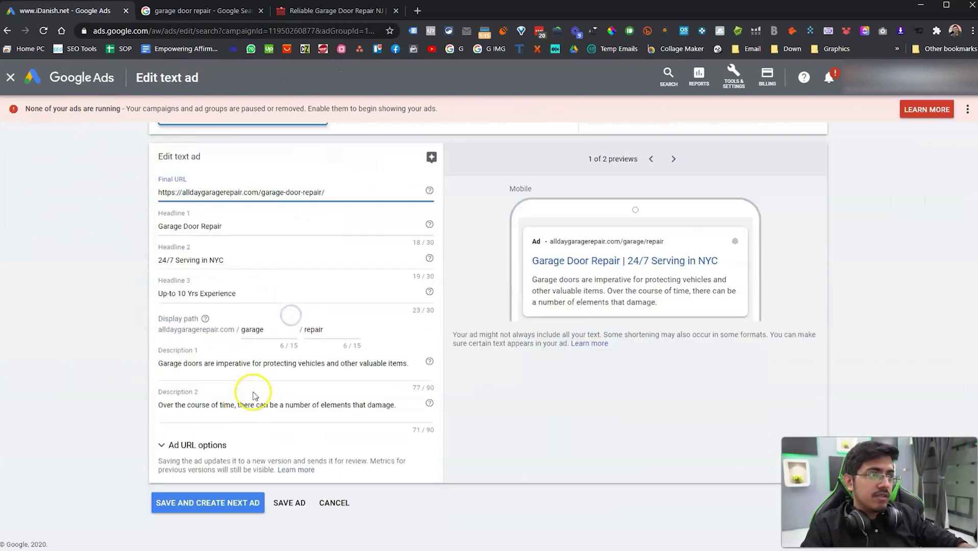
pyautogui.click(334, 503)
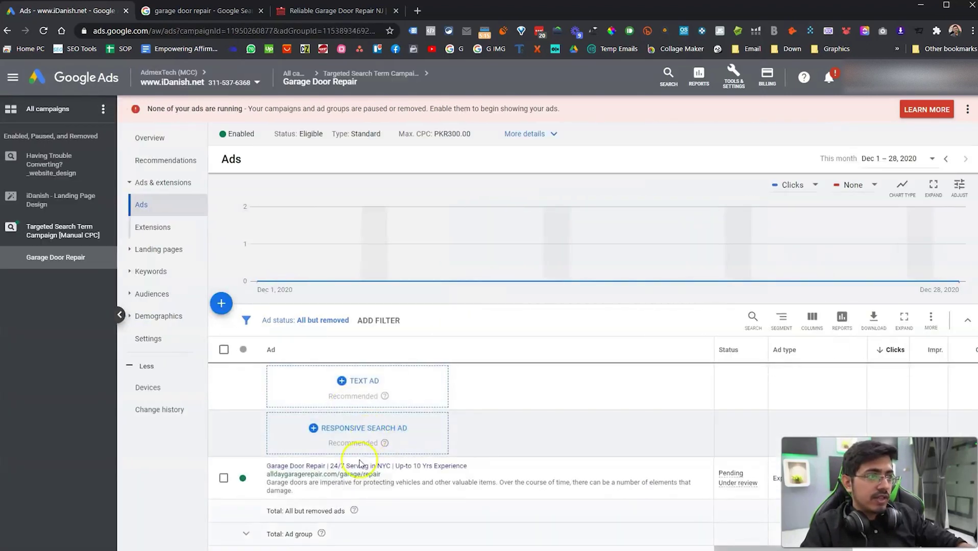
# Open the text ad's landing page, examine the garage-door-repair part of its URL, and return to the Google Ads list of ads
pyautogui.click(355, 471)
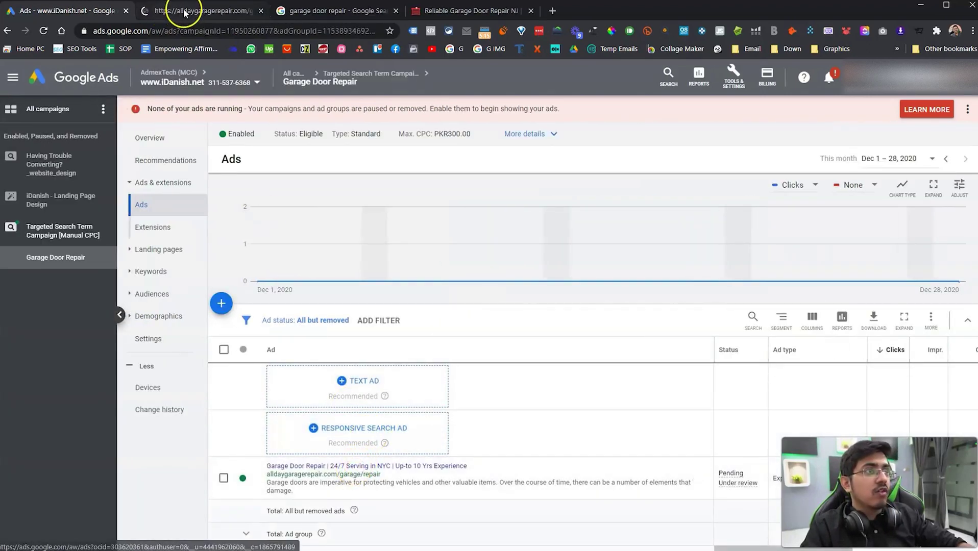
pyautogui.click(185, 10)
pyautogui.click(196, 33)
pyautogui.click(243, 35)
pyautogui.moveTo(203, 32); pyautogui.dragTo(275, 32)
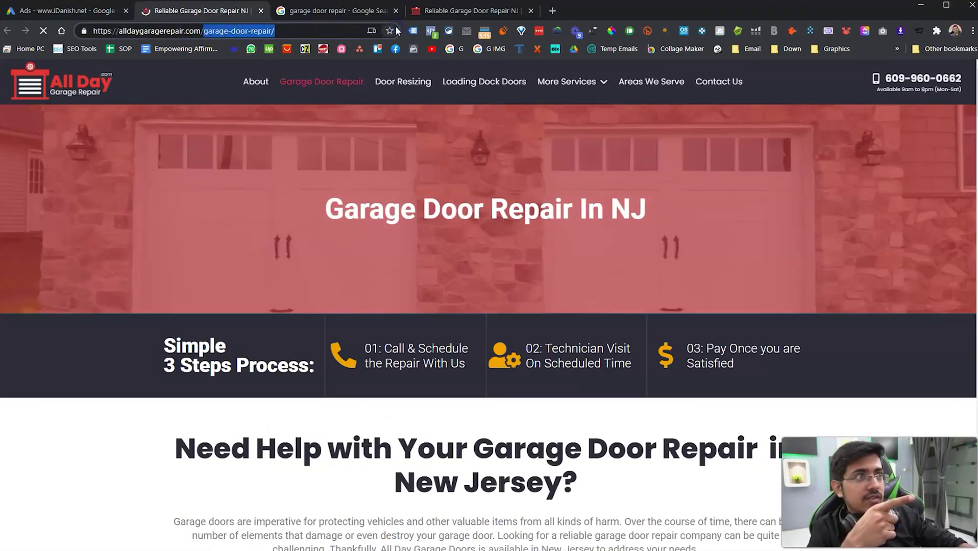
pyautogui.click(65, 14)
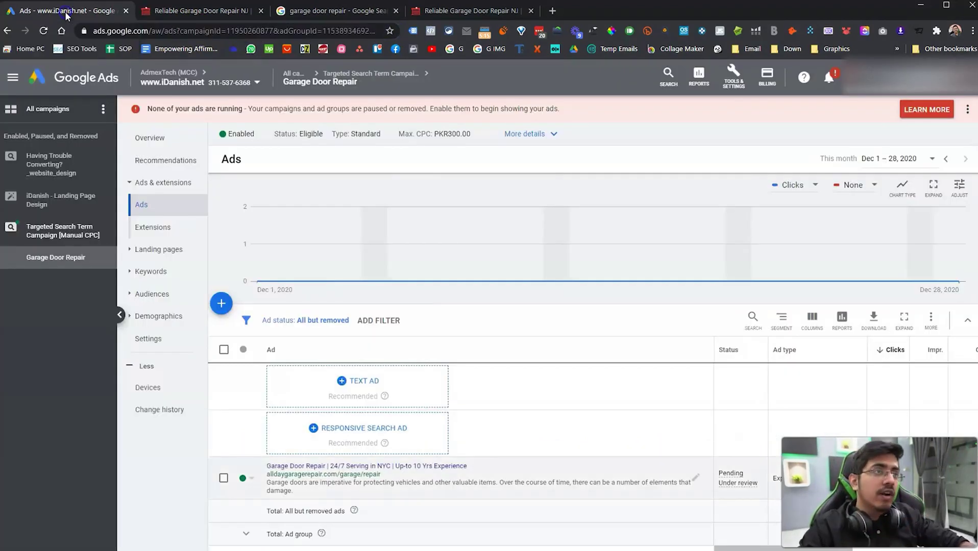